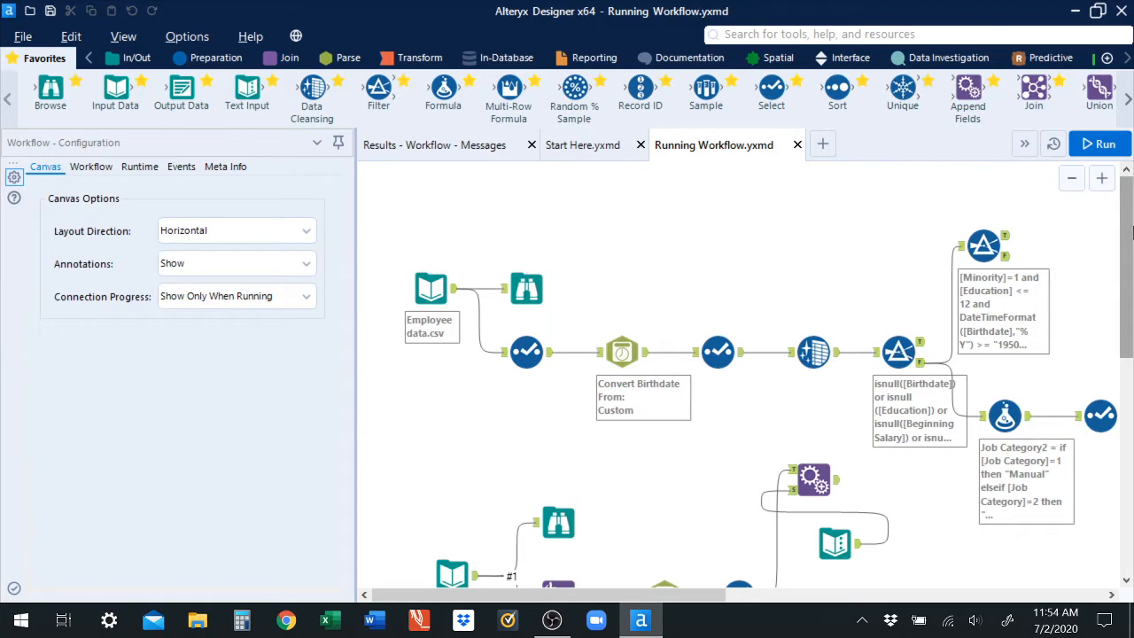
# - Add an Input Data tool beside the Join tool and connect it to Sales data #3.csv on the Desktop
pyautogui.moveTo(1129, 232); pyautogui.dragTo(1132, 363)
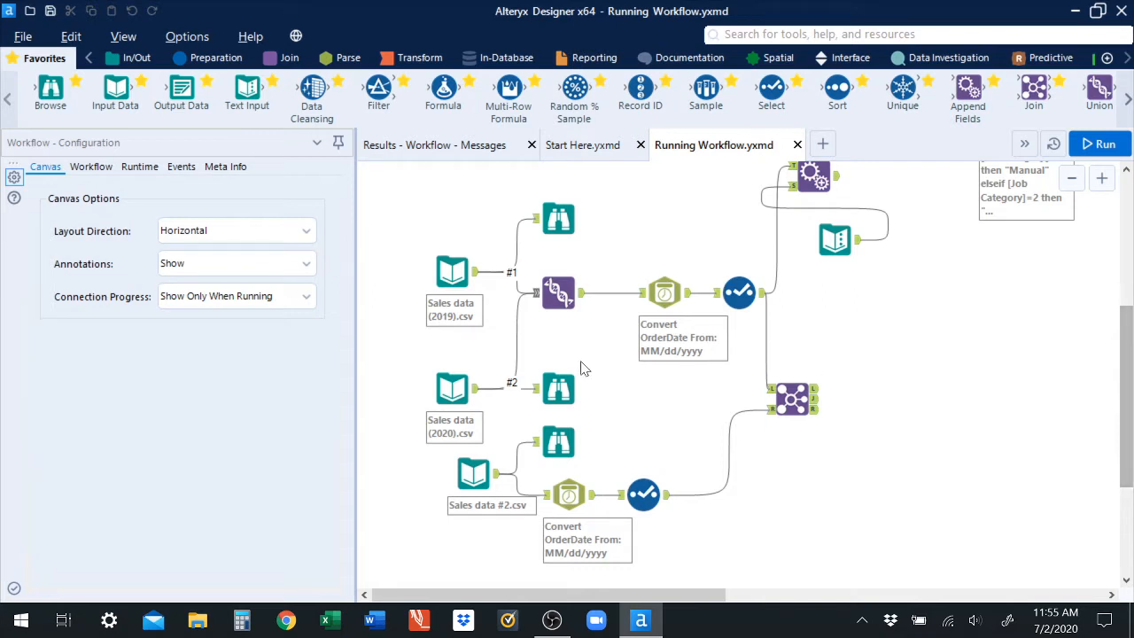
pyautogui.moveTo(115, 89); pyautogui.dragTo(889, 398)
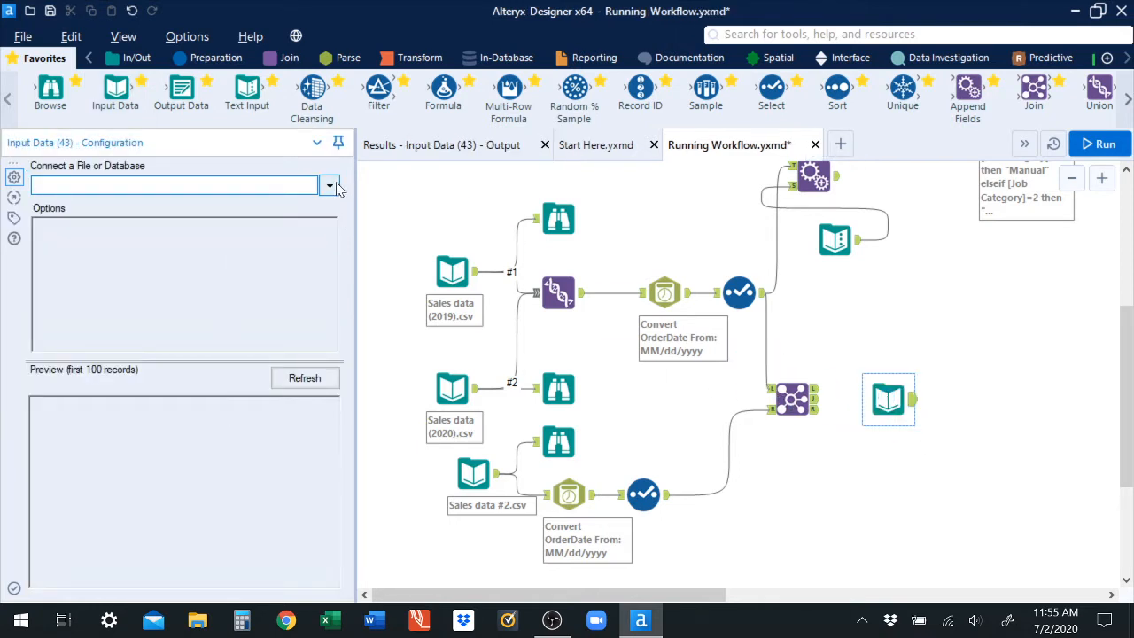
pyautogui.click(330, 186)
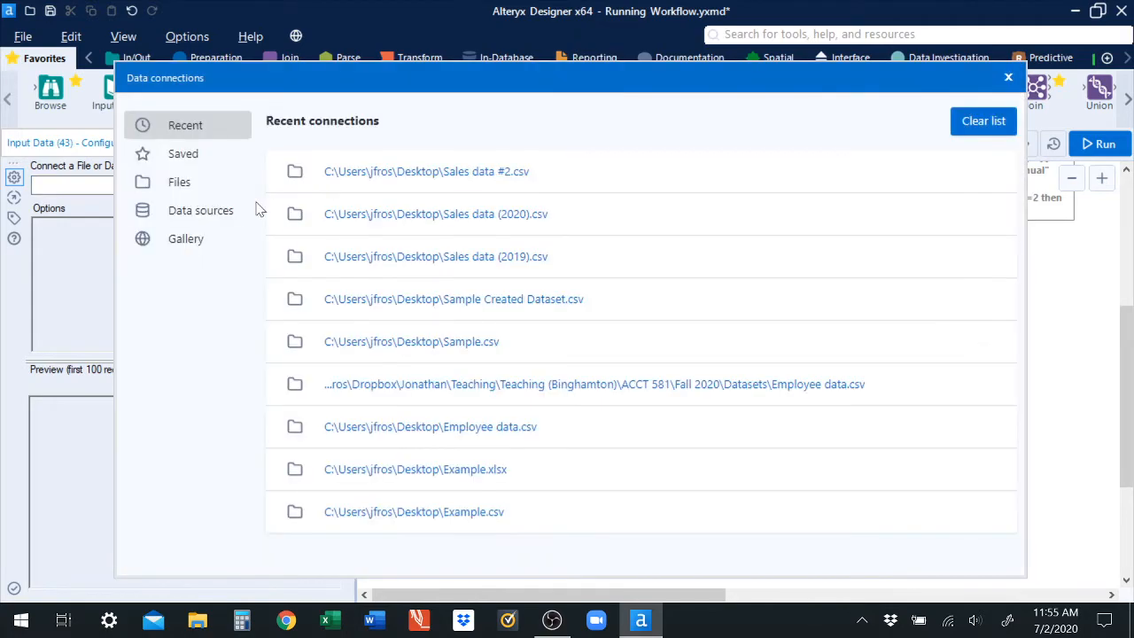
pyautogui.click(183, 187)
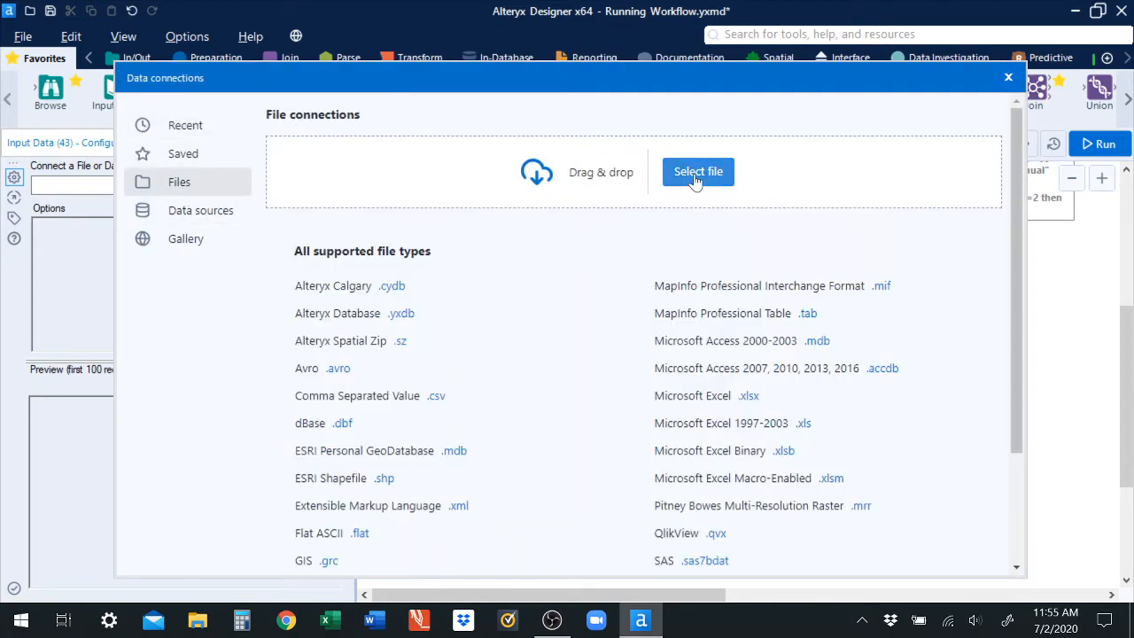
pyautogui.click(697, 175)
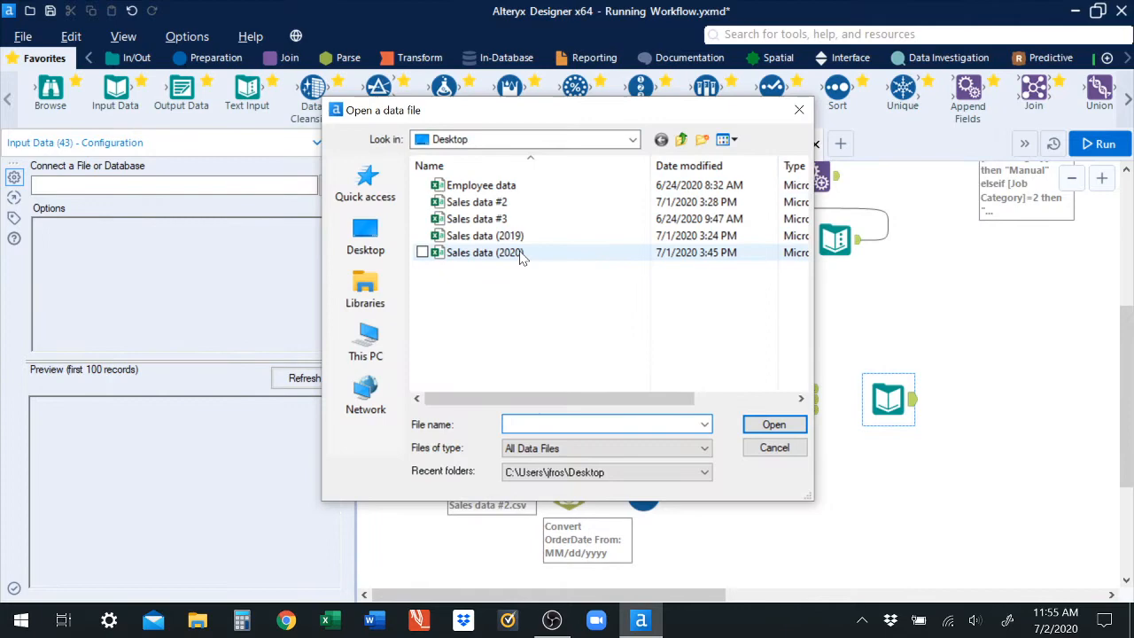
pyautogui.click(505, 221)
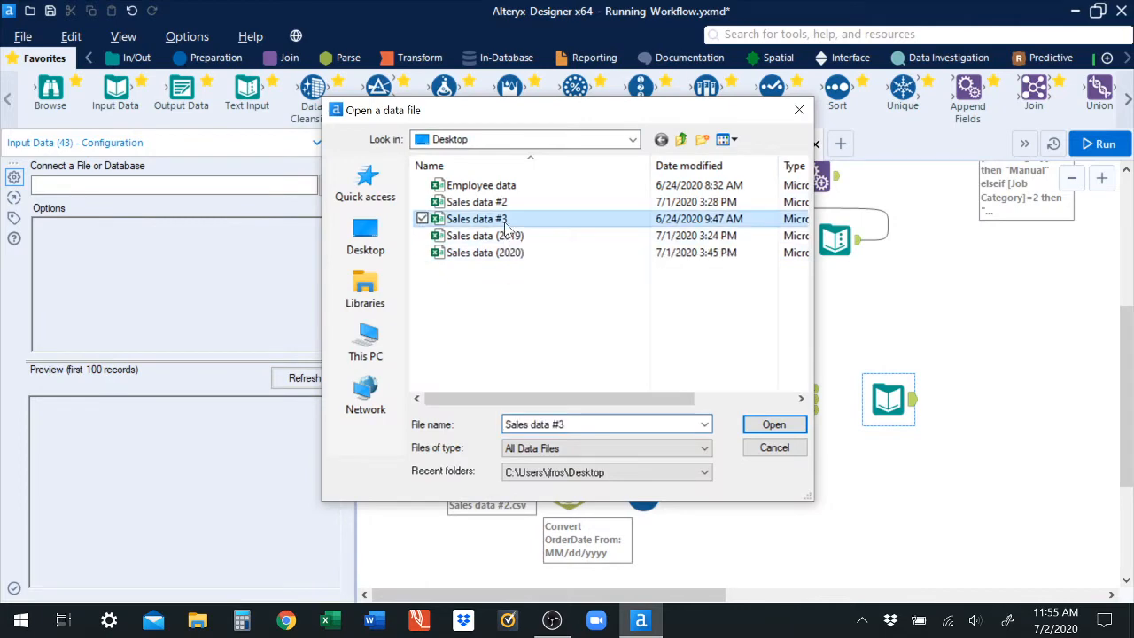
pyautogui.click(773, 425)
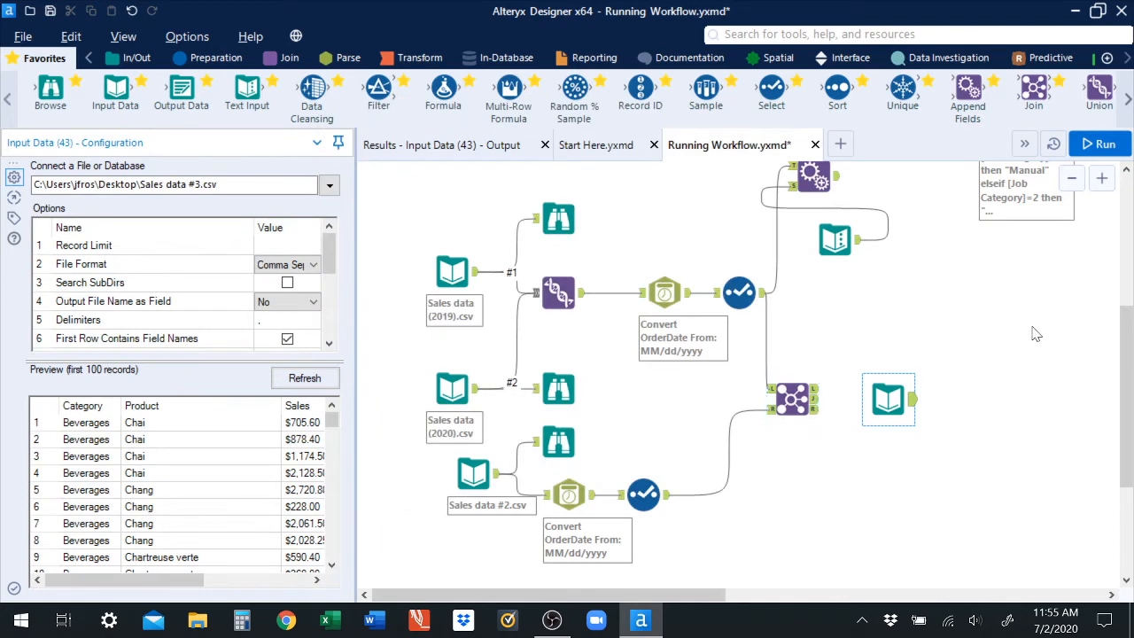
# - Attach a Browse tool to the Sales data #3.csv input and run the workflow to display its records
pyautogui.moveTo(71, 105); pyautogui.dragTo(966, 366)
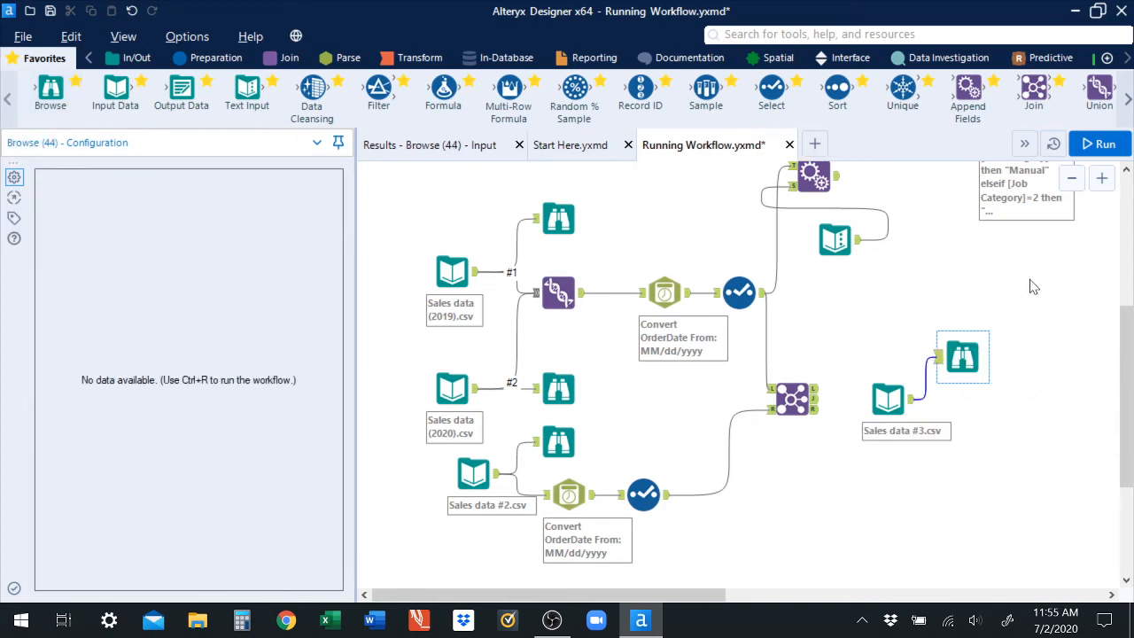
pyautogui.click(1100, 150)
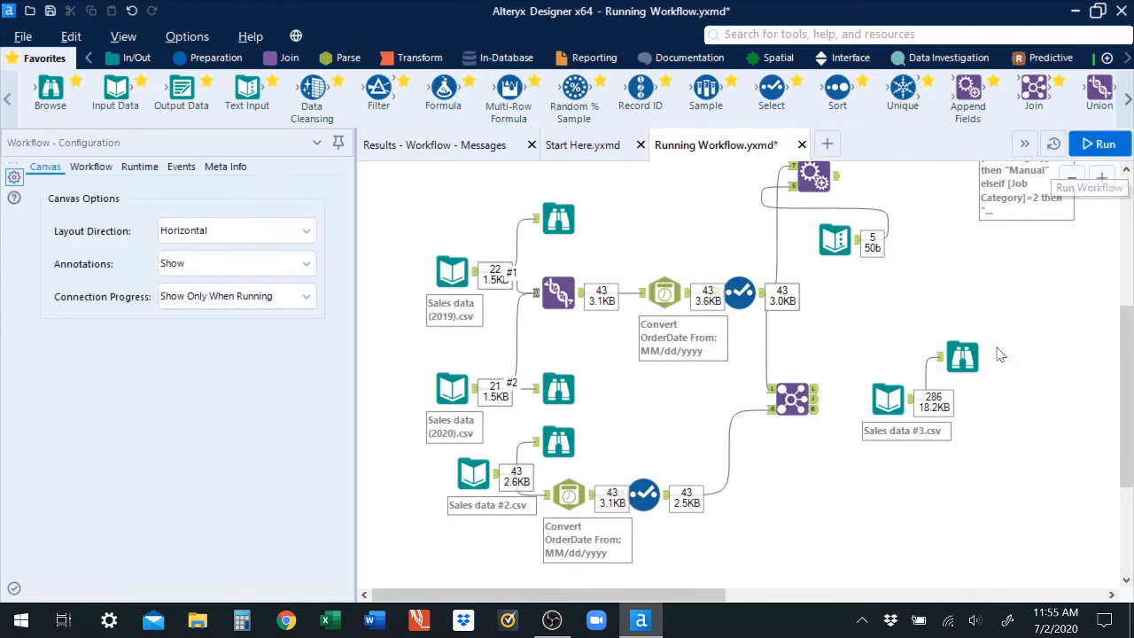
pyautogui.click(964, 357)
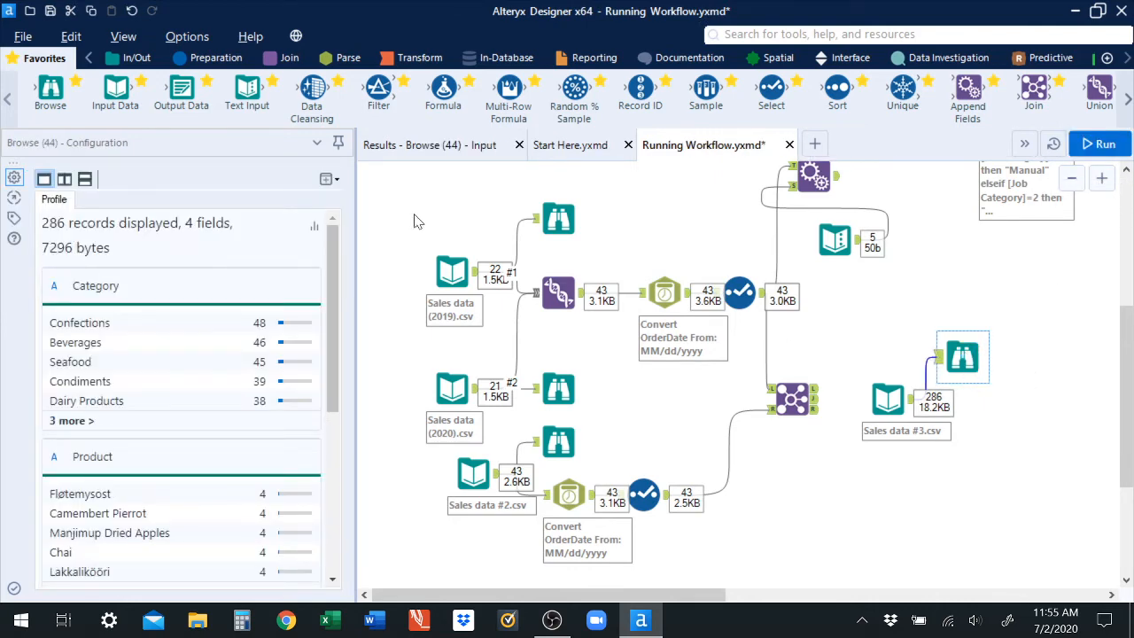
pyautogui.click(429, 146)
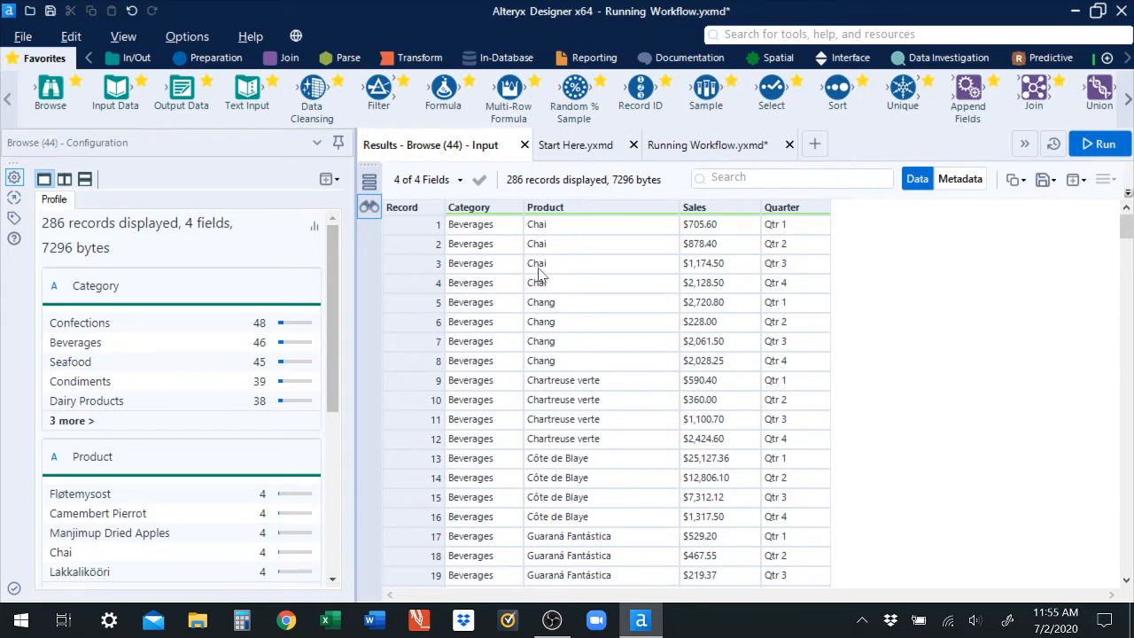
# - Examine how the Sales data #3 records are organized by category, product, sales and quarter
pyautogui.click(553, 227)
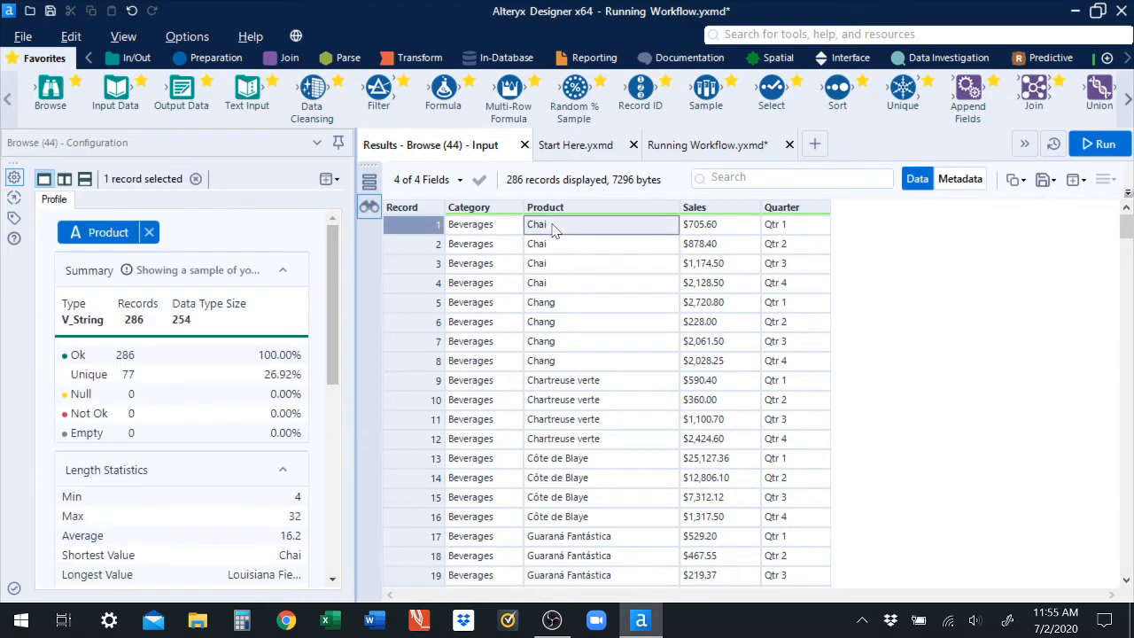
pyautogui.click(557, 245)
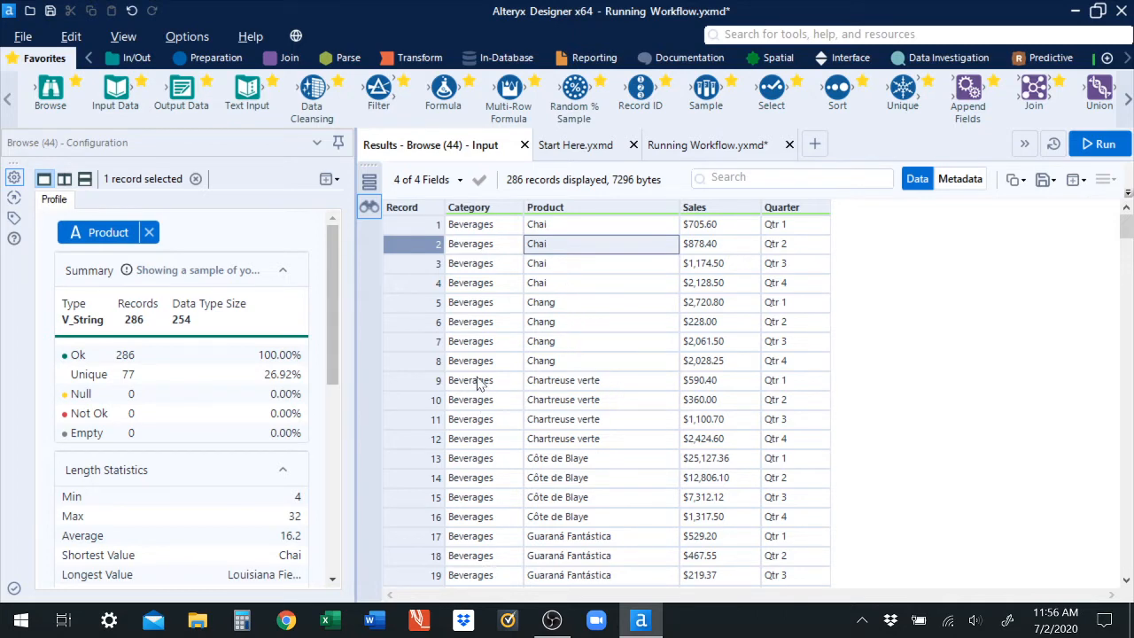
pyautogui.click(576, 228)
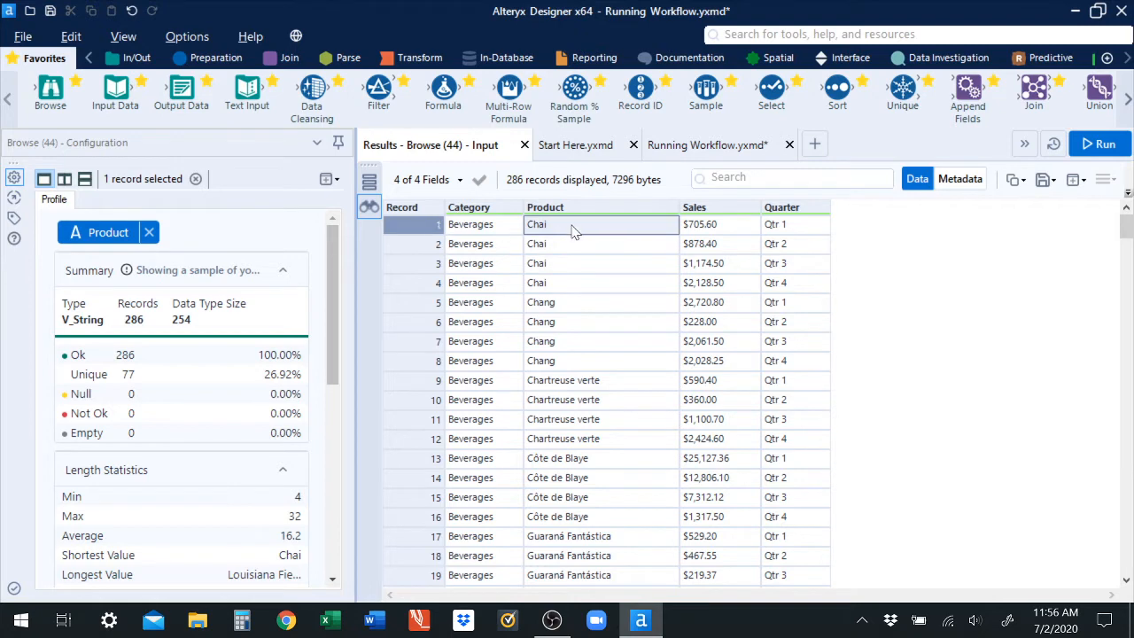
pyautogui.click(695, 229)
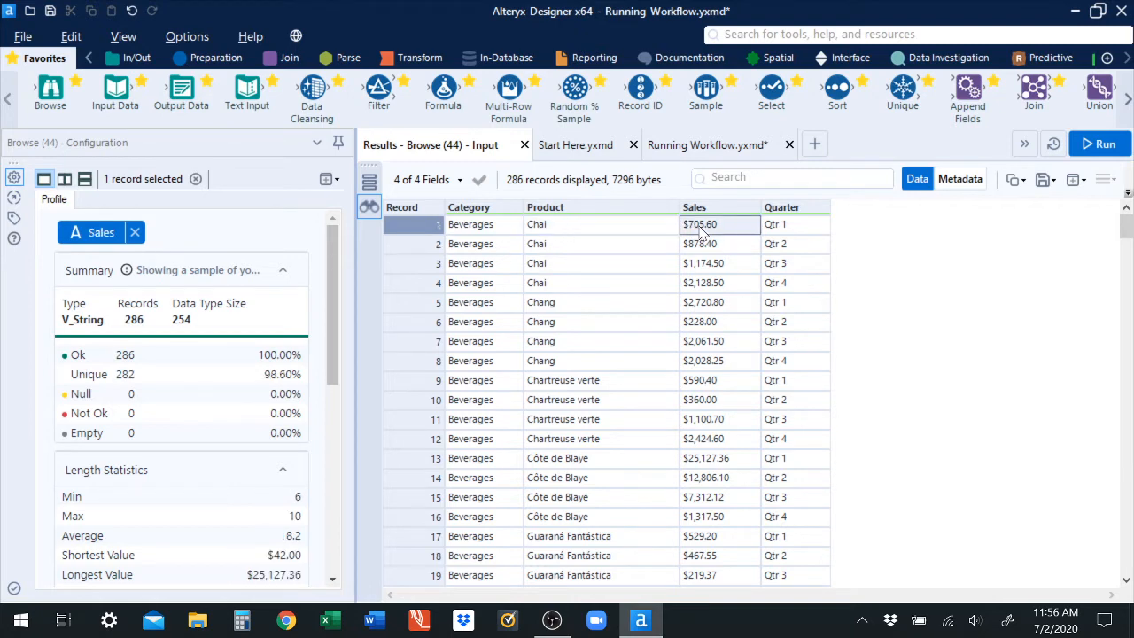
pyautogui.click(775, 228)
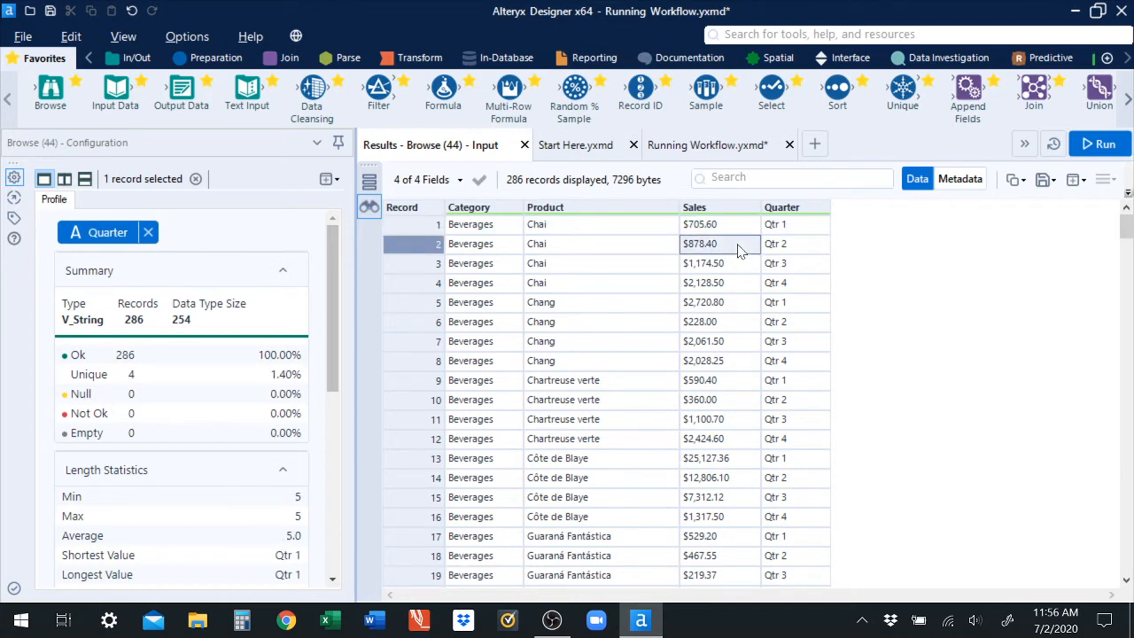
pyautogui.click(744, 246)
pyautogui.click(767, 248)
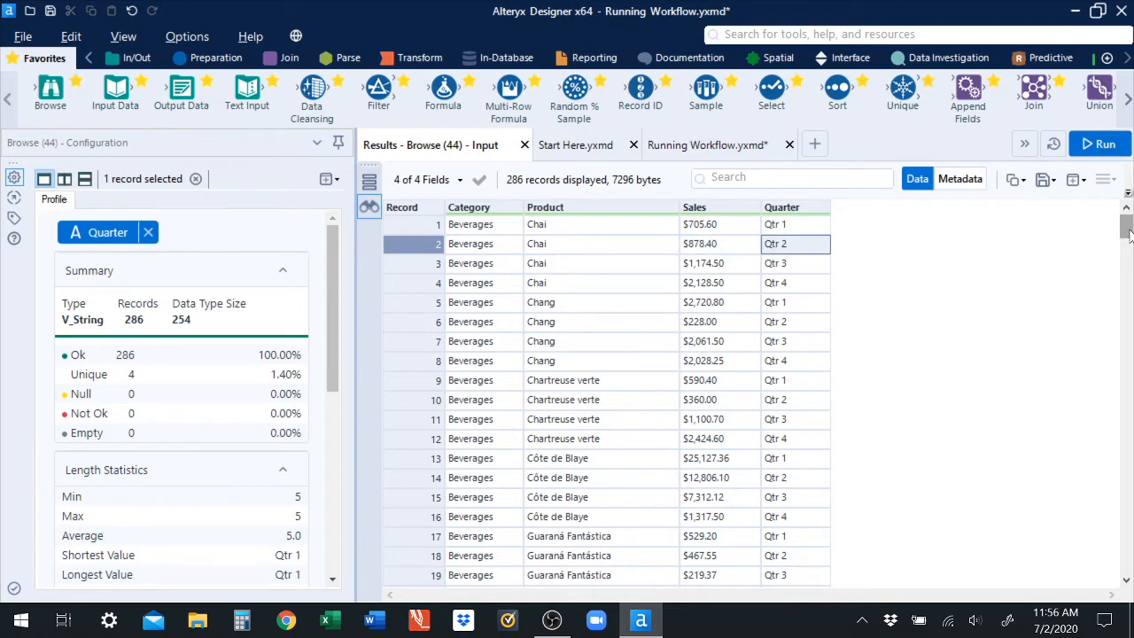
pyautogui.moveTo(1129, 232); pyautogui.dragTo(1128, 274)
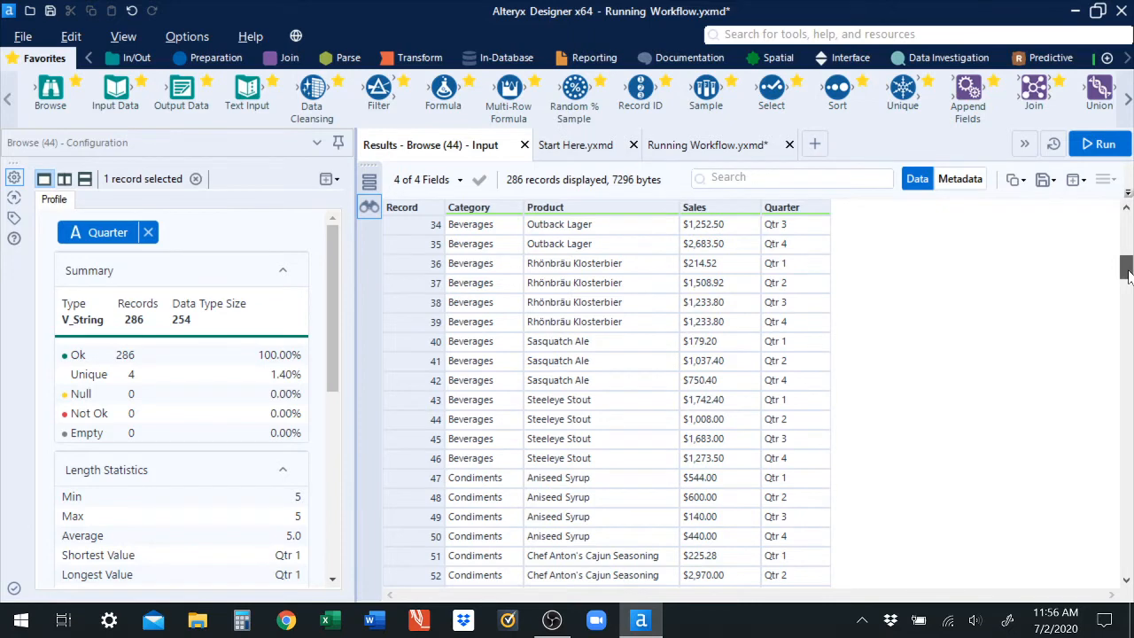
pyautogui.moveTo(1128, 275); pyautogui.dragTo(1128, 292)
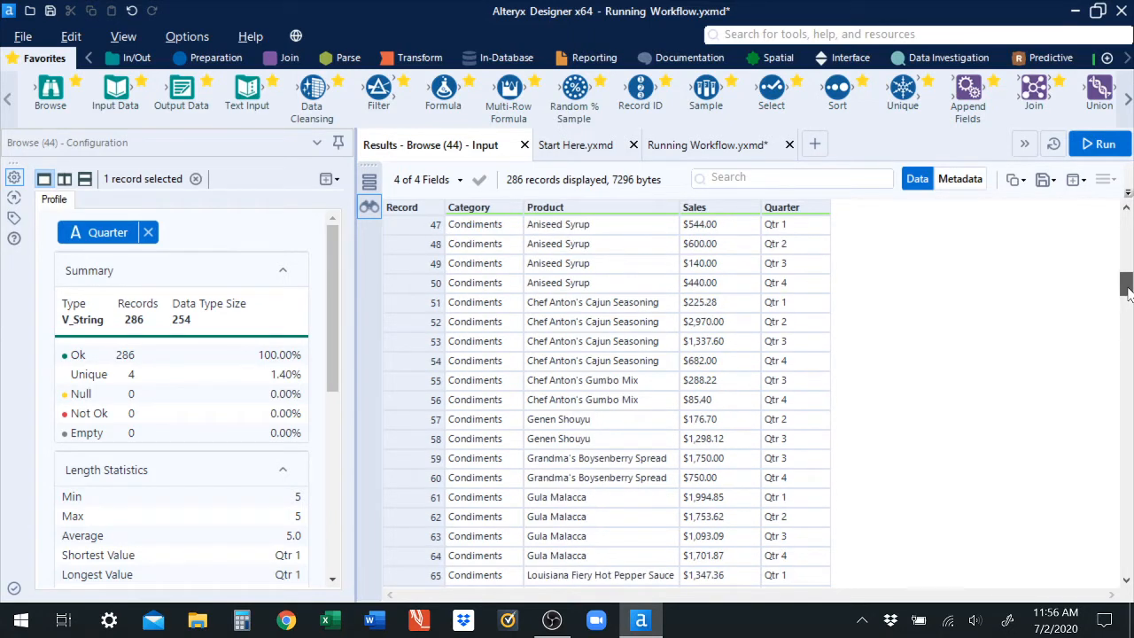
pyautogui.moveTo(1128, 292); pyautogui.dragTo(1127, 221)
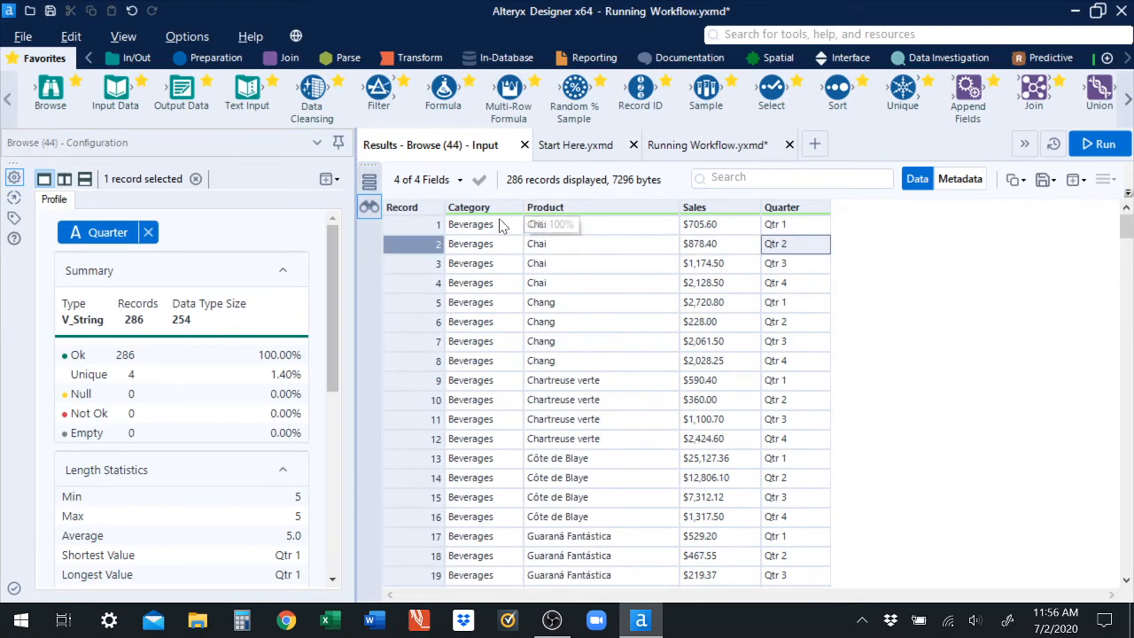
pyautogui.click(544, 228)
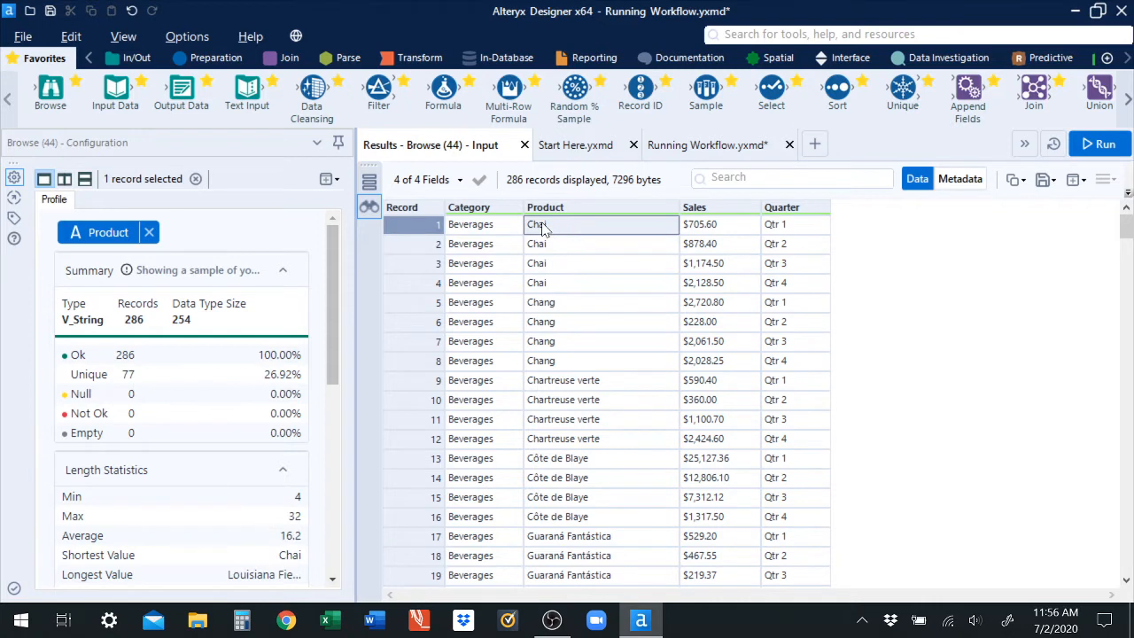
pyautogui.click(714, 147)
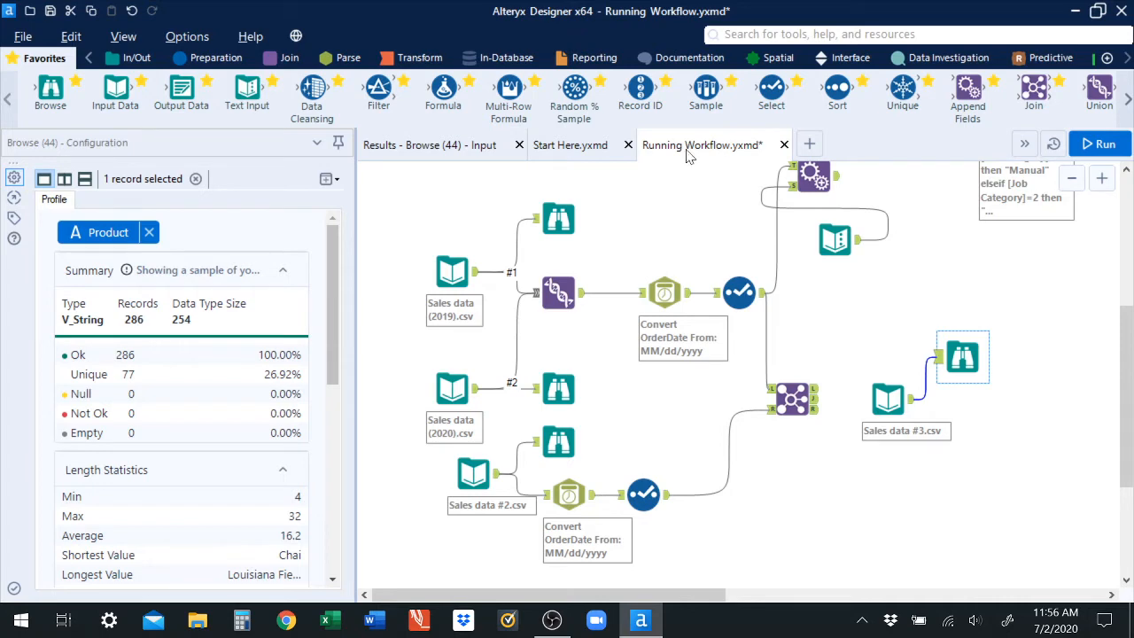
# - Compare the quarterly sales values of Chai with those of Chang in the Browse results
pyautogui.click(434, 148)
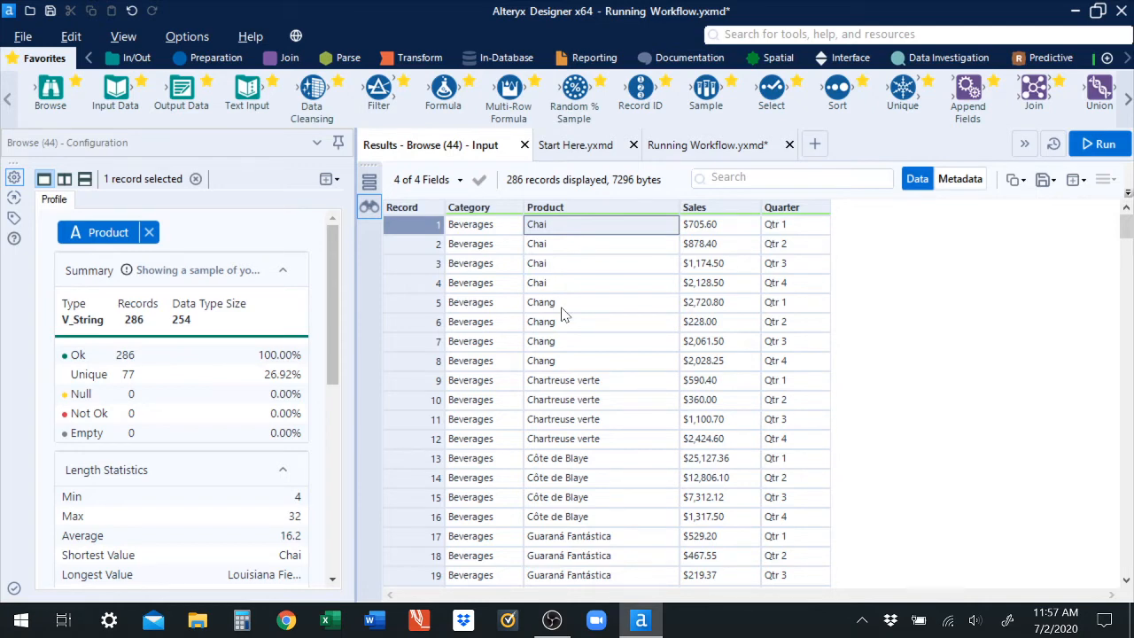
pyautogui.click(696, 231)
pyautogui.moveTo(696, 232); pyautogui.dragTo(697, 287)
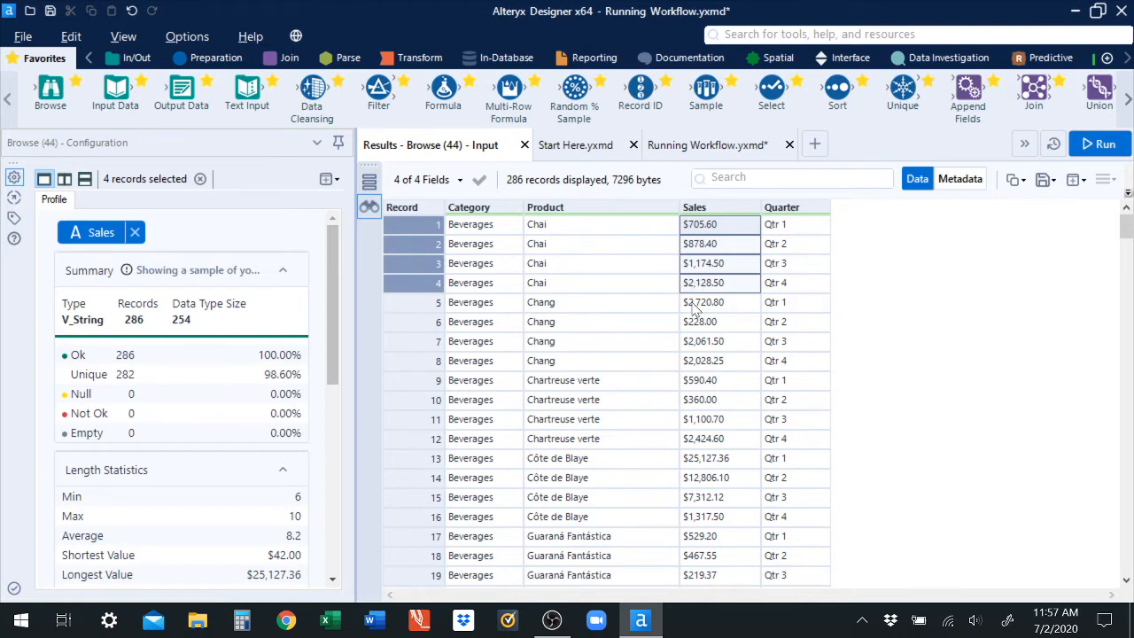
pyautogui.moveTo(697, 302); pyautogui.dragTo(696, 368)
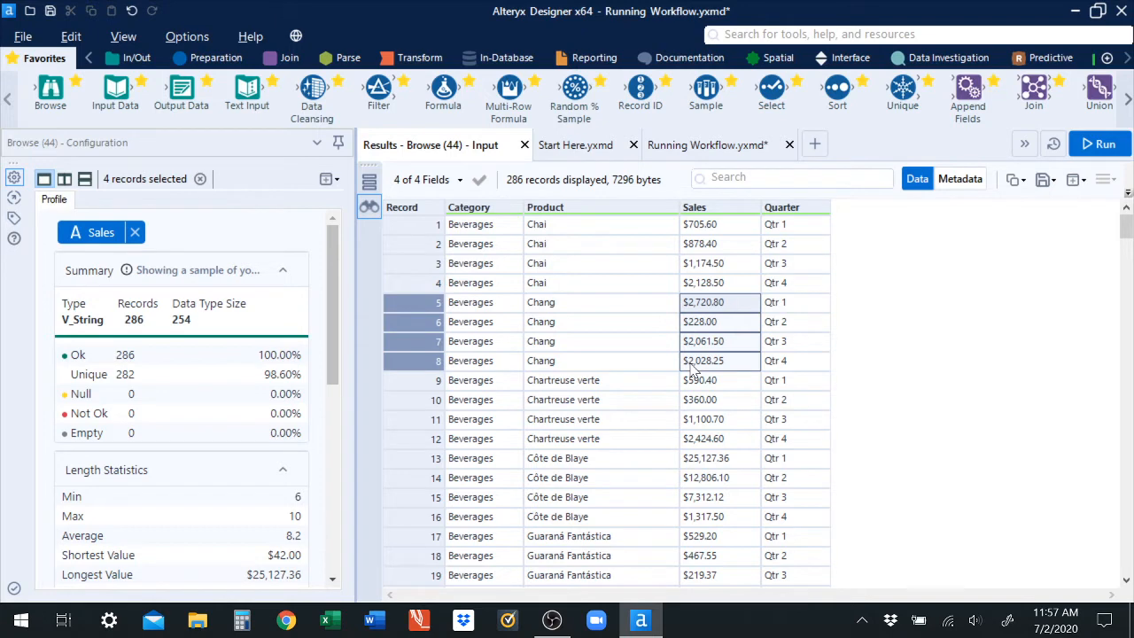
pyautogui.moveTo(714, 227); pyautogui.dragTo(713, 291)
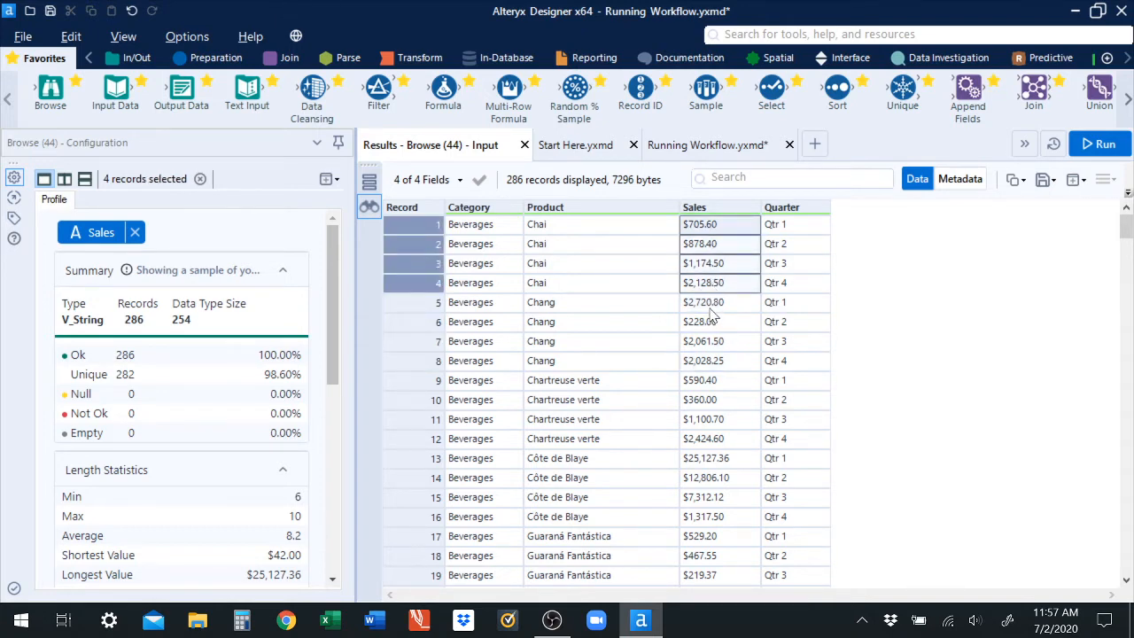
pyautogui.moveTo(714, 306); pyautogui.dragTo(712, 361)
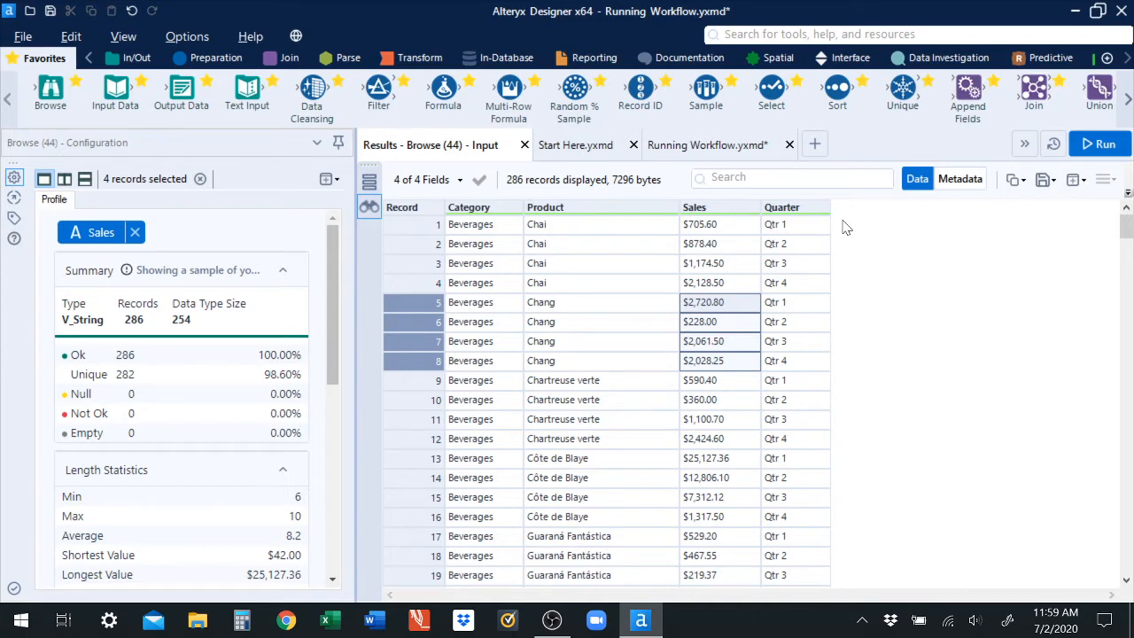
pyautogui.click(700, 145)
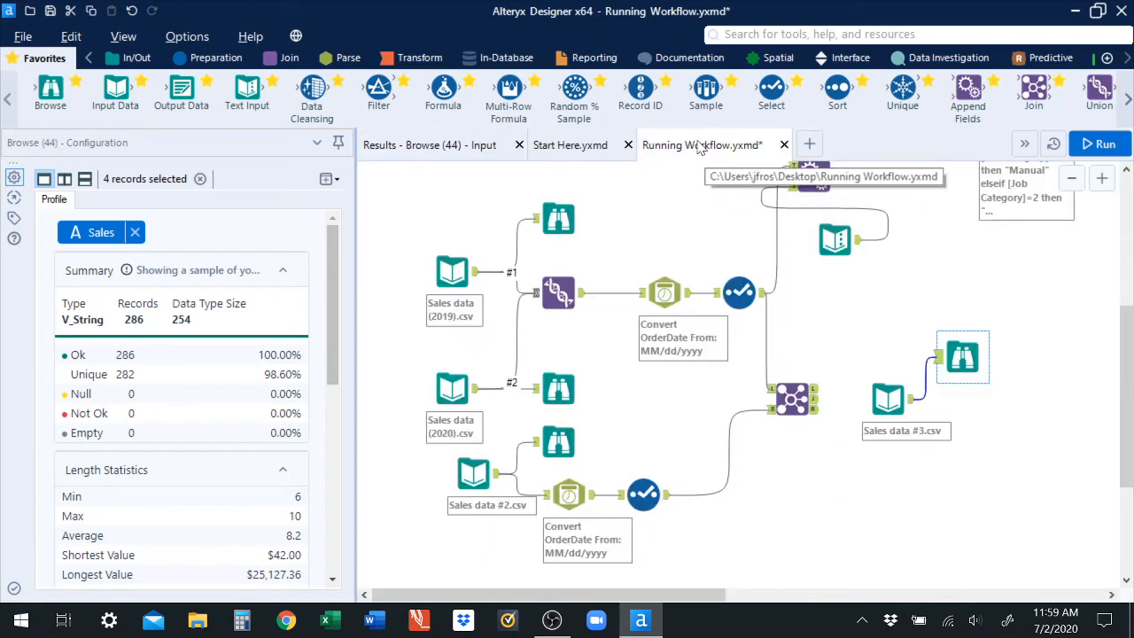
pyautogui.click(479, 147)
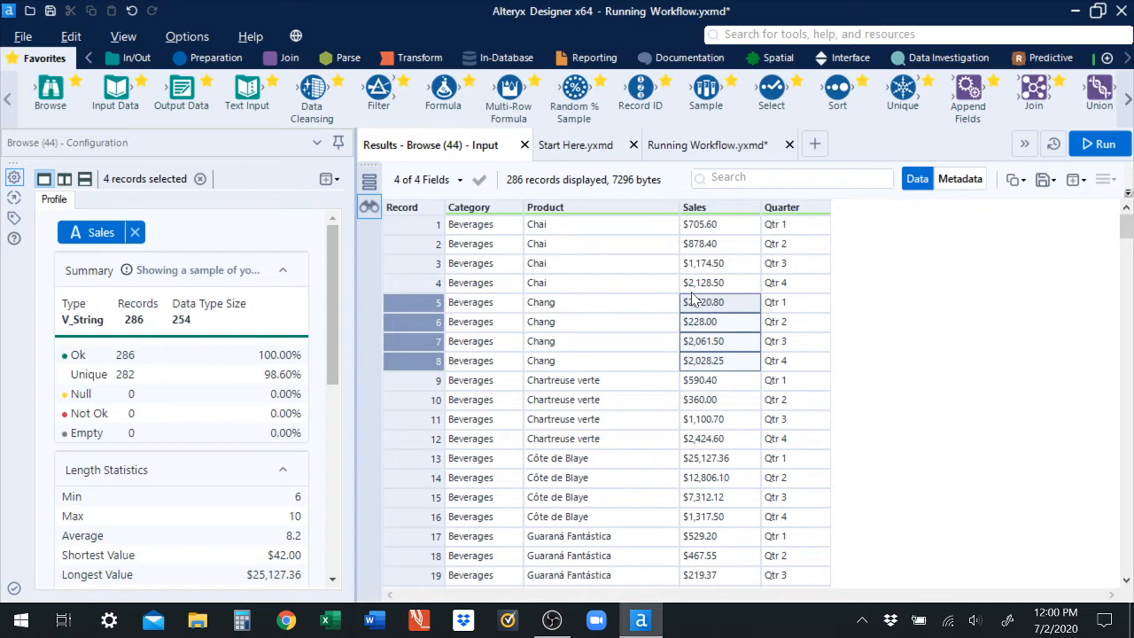
# - Connect a Formula tool to the Sales data #3.csv input and add an output column named Sales ($)
pyautogui.click(704, 147)
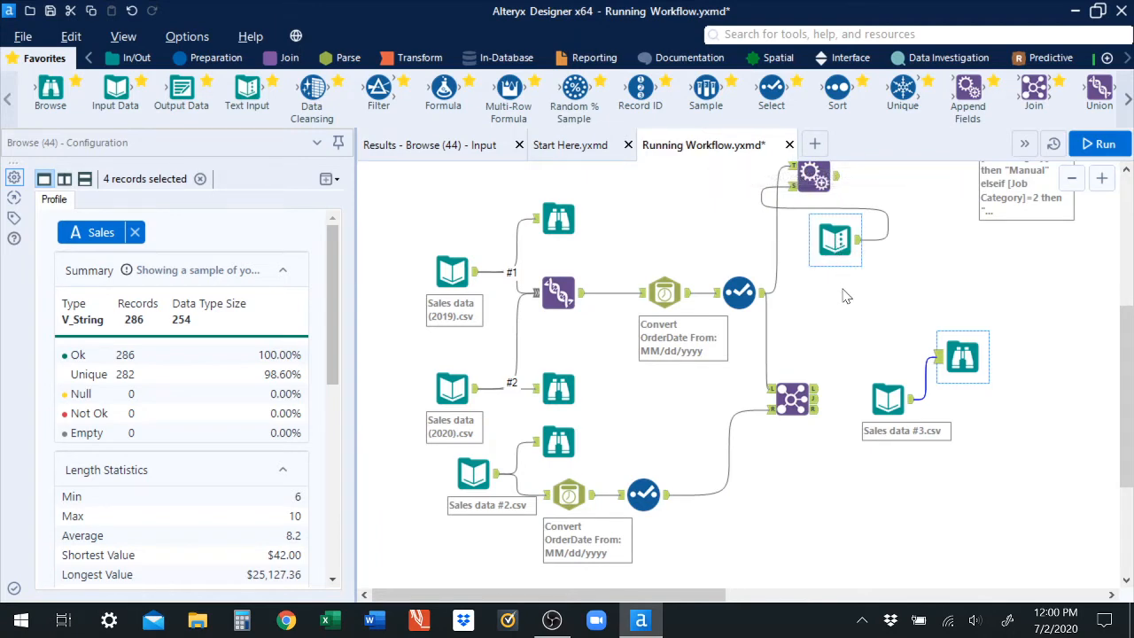
pyautogui.moveTo(443, 89); pyautogui.dragTo(966, 431)
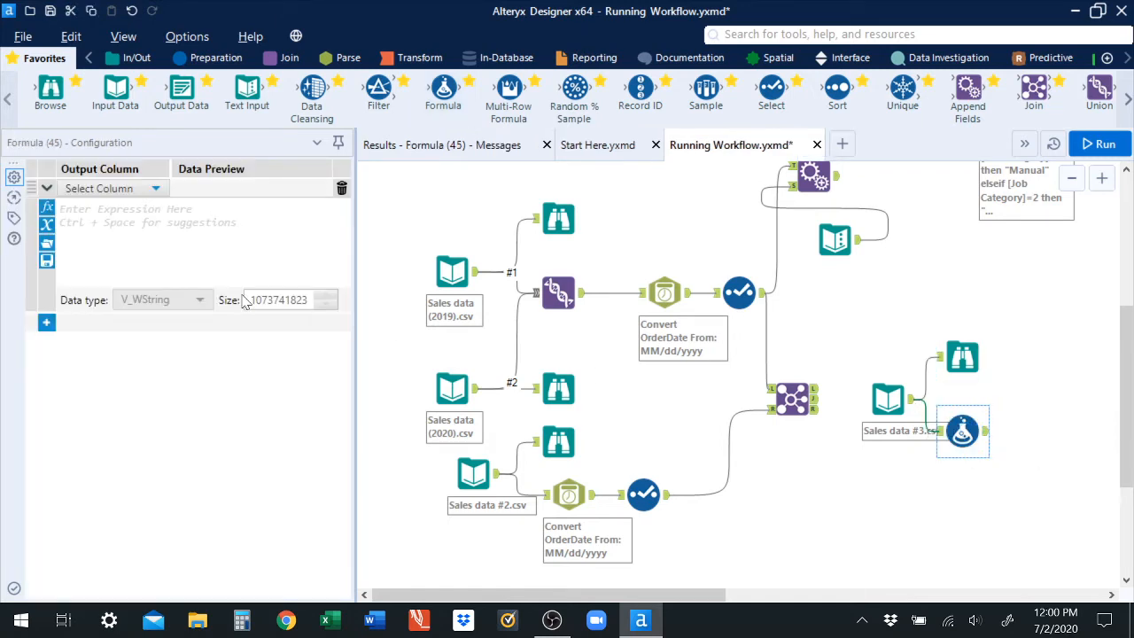
pyautogui.click(147, 189)
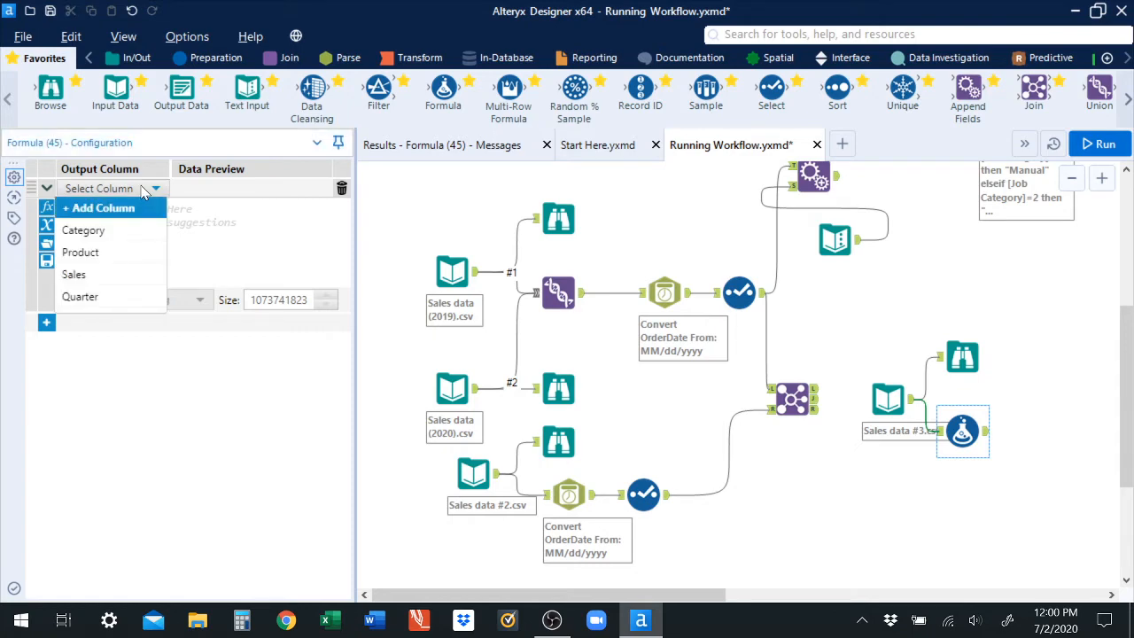
pyautogui.click(131, 208)
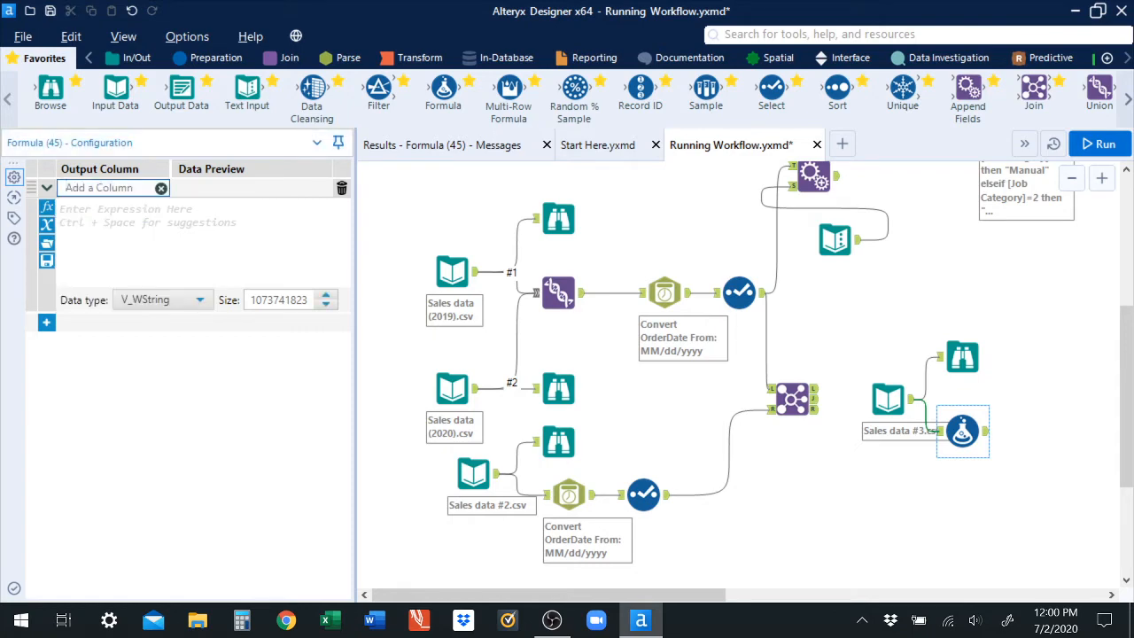
pyautogui.write('Sales ($)')
# - Insert the [Sales] field as the start of the Sales ($) column's expression
pyautogui.click(80, 212)
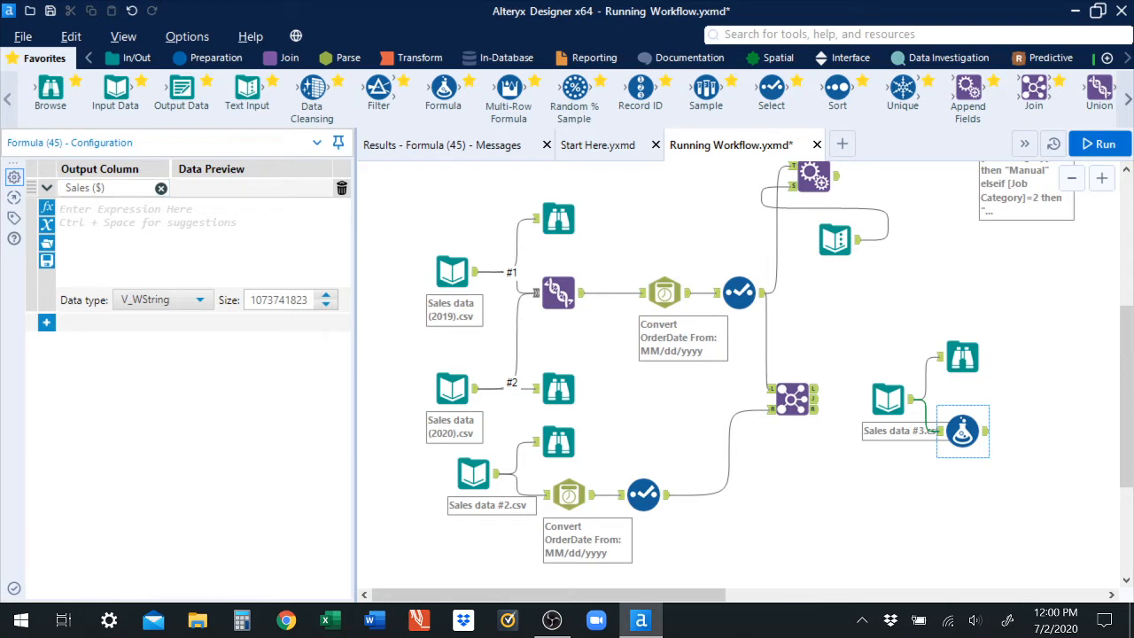
pyautogui.hotkey('ctrl', 'space')
pyautogui.press('Escape')
pyautogui.write('[')
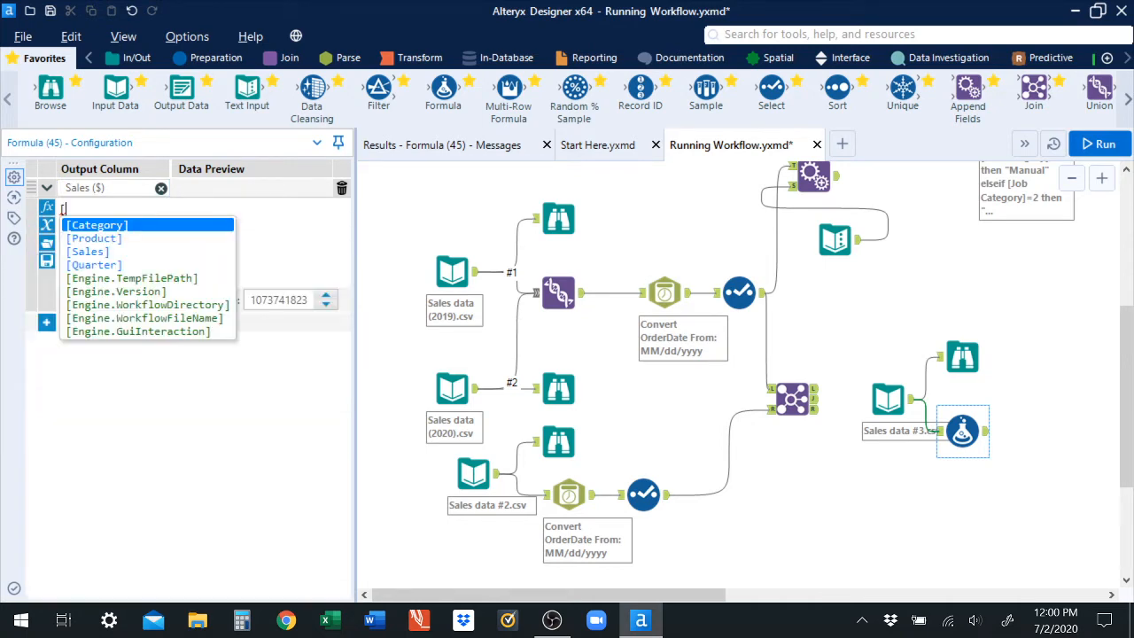
pyautogui.doubleClick(81, 255)
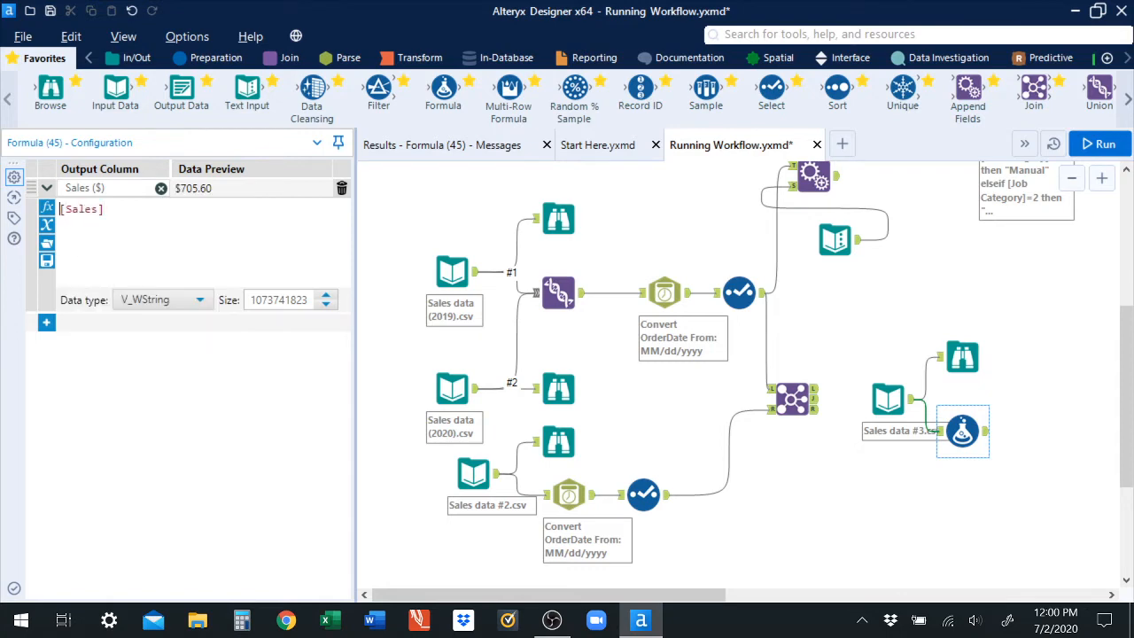
# - Wrap [Sales] in ReplaceChar so that the characters "$," are replaced with an empty string
pyautogui.write('Replace')
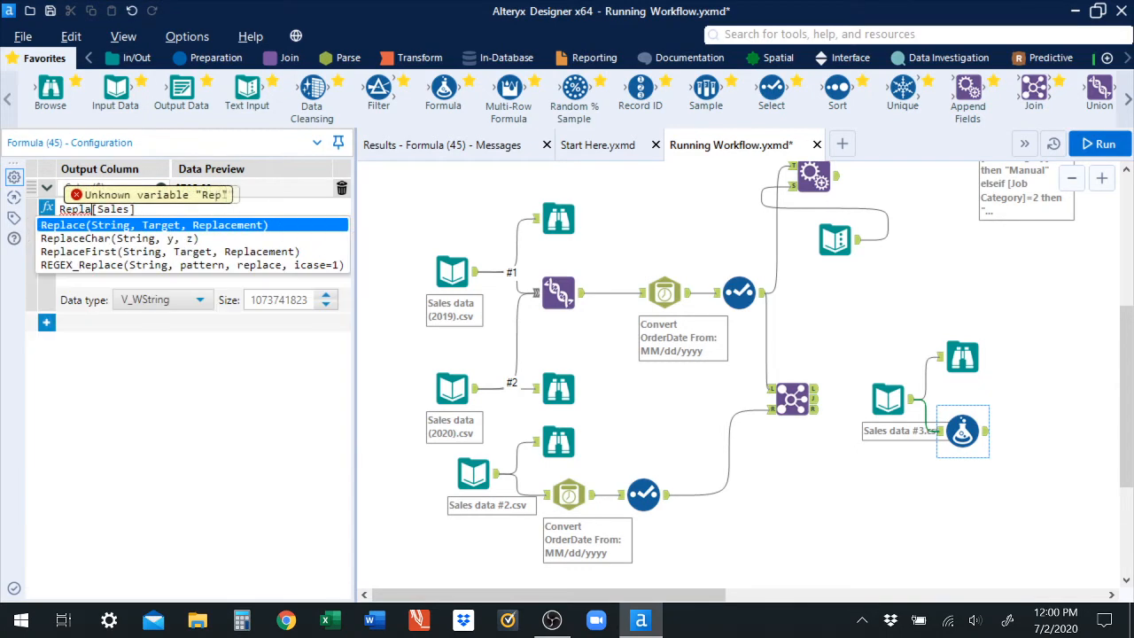
pyautogui.write('Char(')
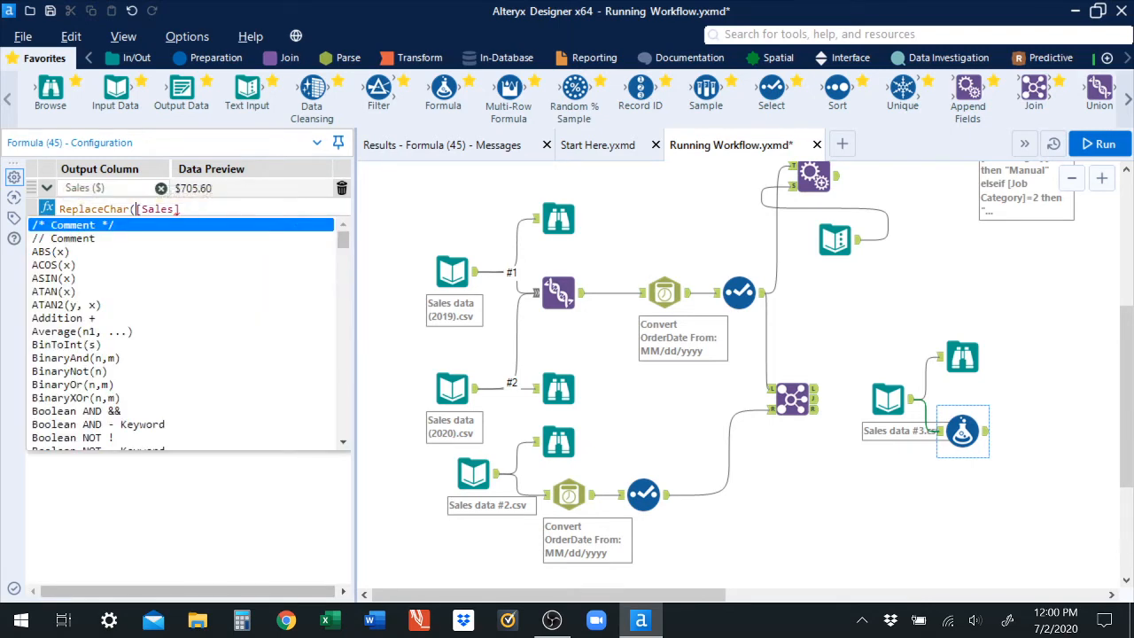
pyautogui.press('Escape')
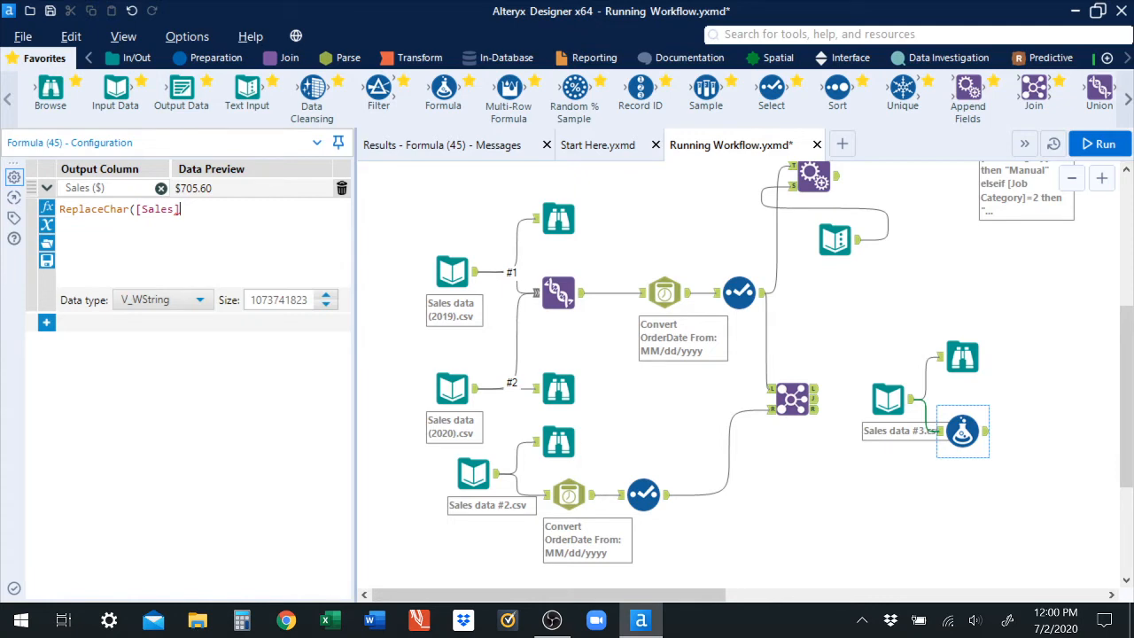
pyautogui.write(',"')
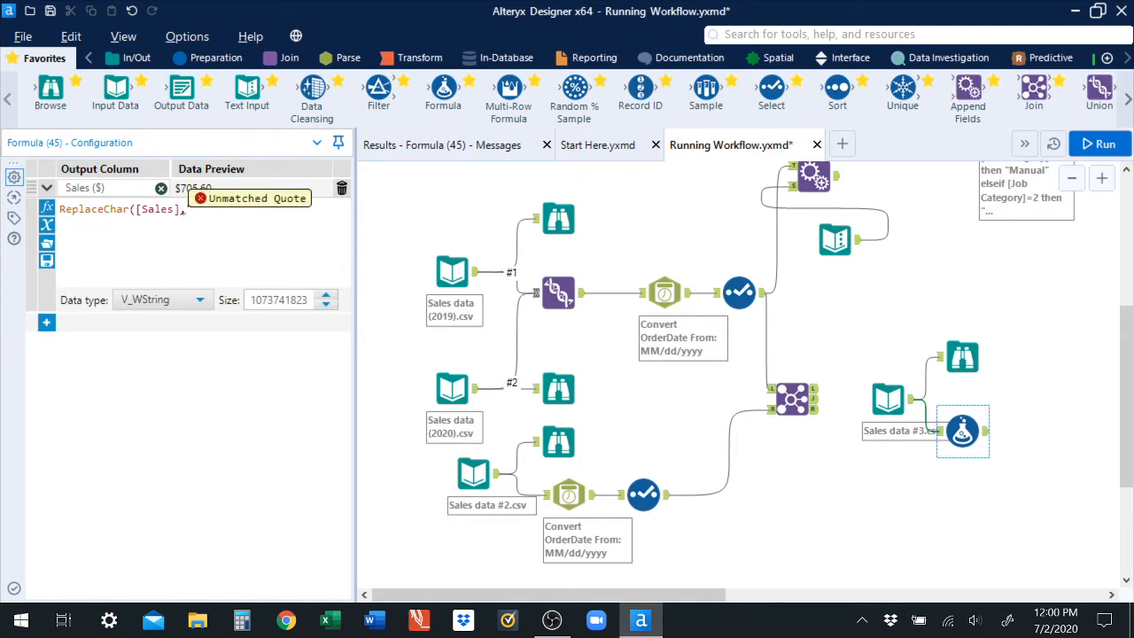
pyautogui.write('$,')
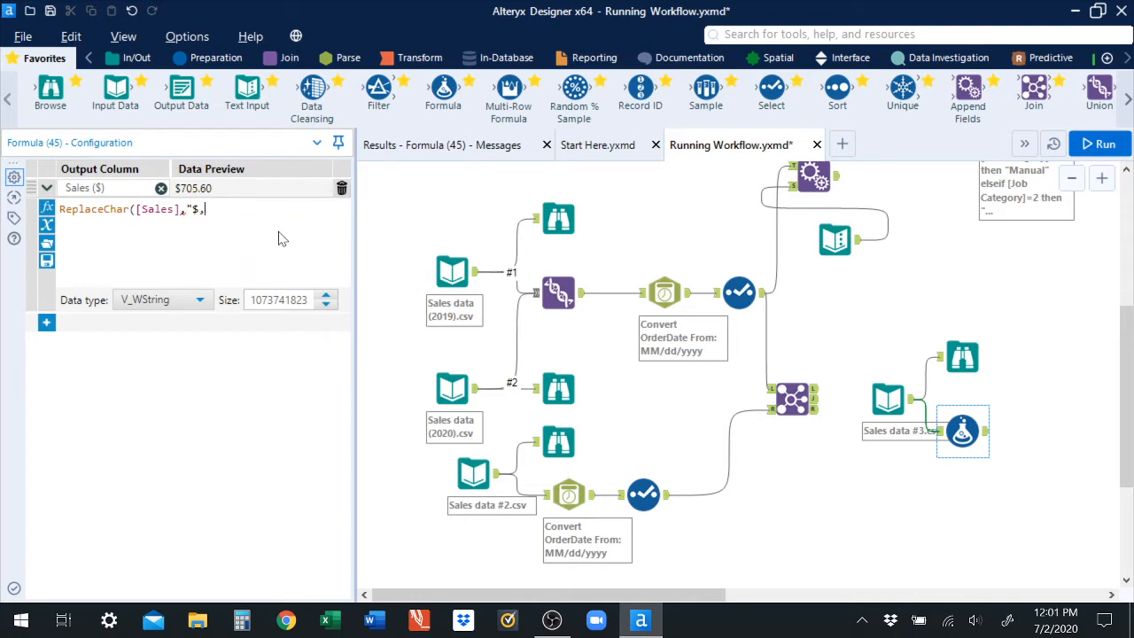
pyautogui.write('.",')
pyautogui.write('","')
pyautogui.write('",""')
pyautogui.write(')')
pyautogui.press('BackSpace')
pyautogui.write('.')
pyautogui.press('BackSpace')
# - Enclose the ReplaceChar expression in the tonumber function to convert its text to a number
pyautogui.write('tonumber')
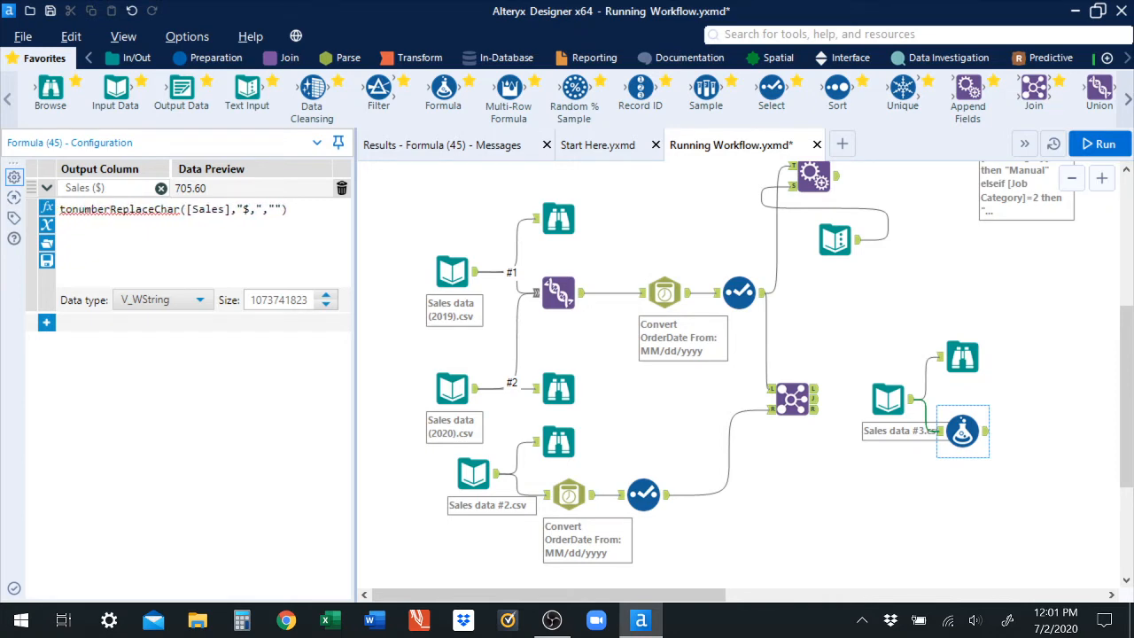
pyautogui.write('(')
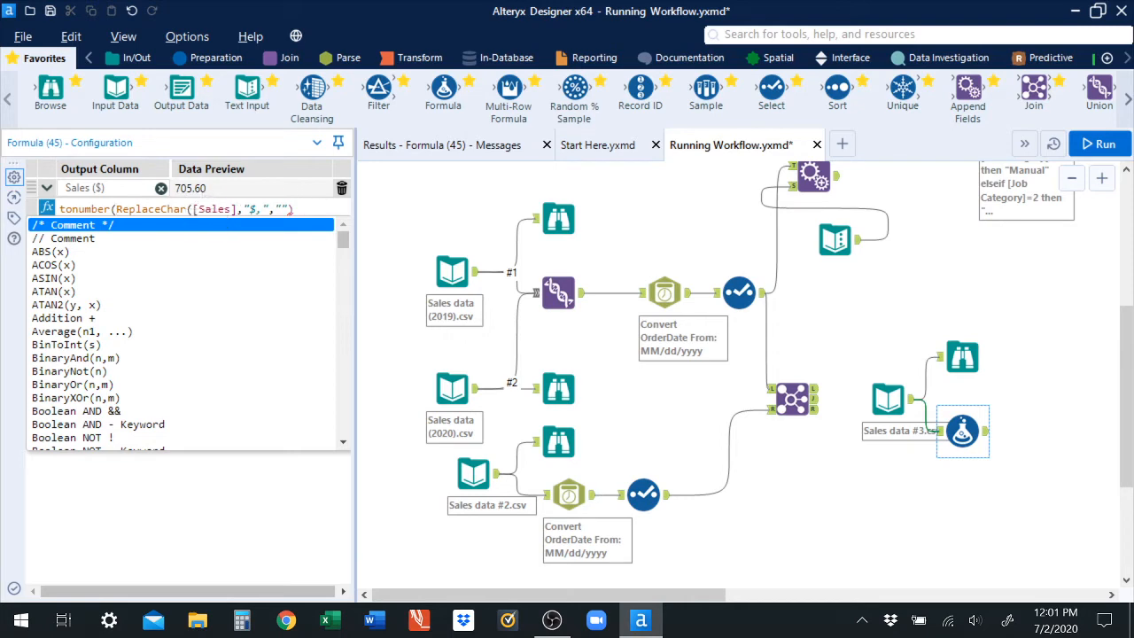
pyautogui.click(295, 209)
pyautogui.write(')')
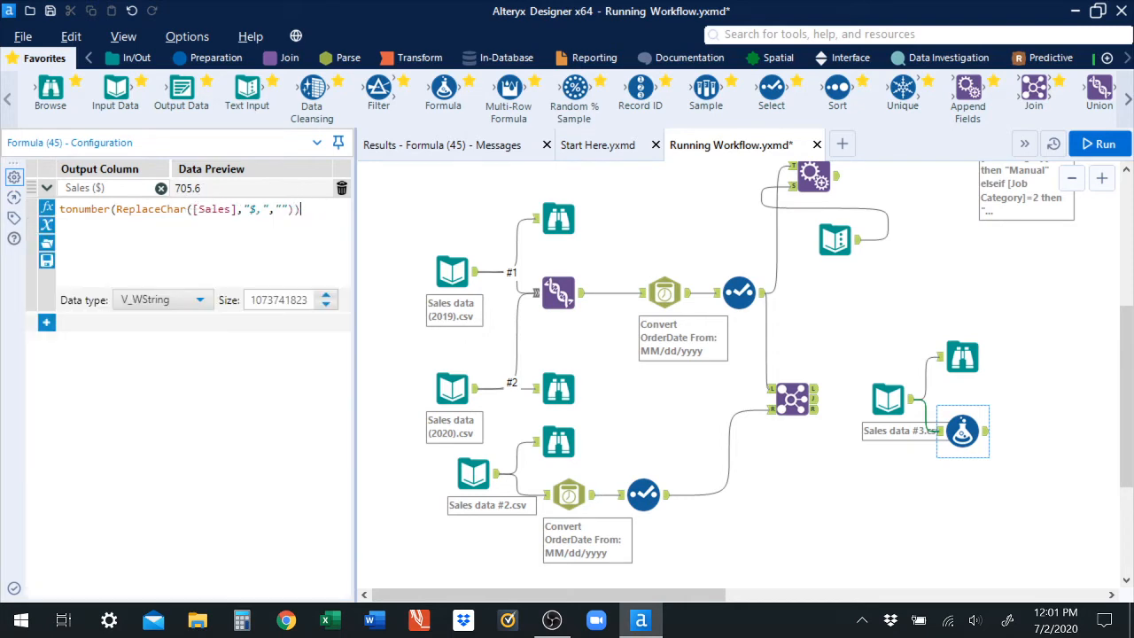
# - Set the Sales ($) column's data type to Double and apply the Formula configuration
pyautogui.click(196, 306)
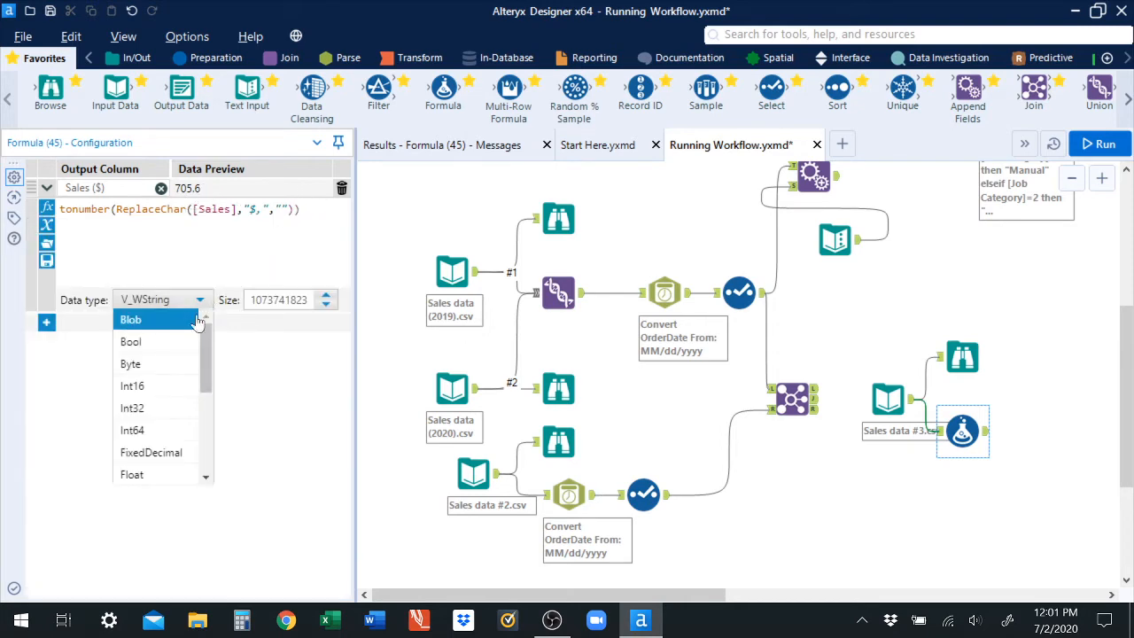
pyautogui.moveTo(201, 355); pyautogui.dragTo(204, 394)
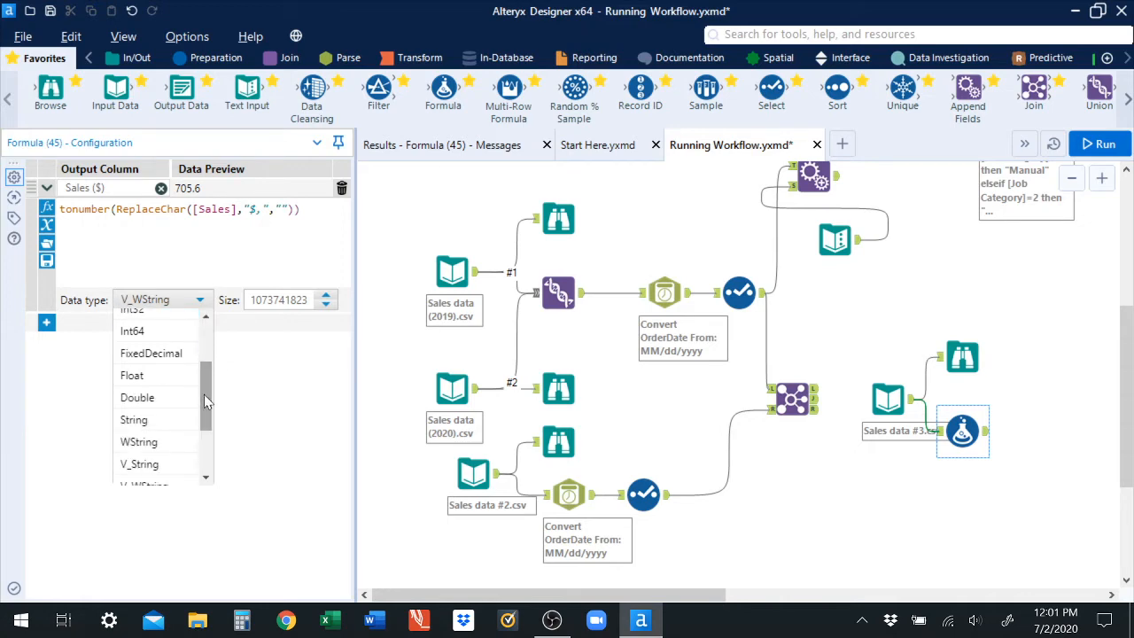
pyautogui.click(180, 401)
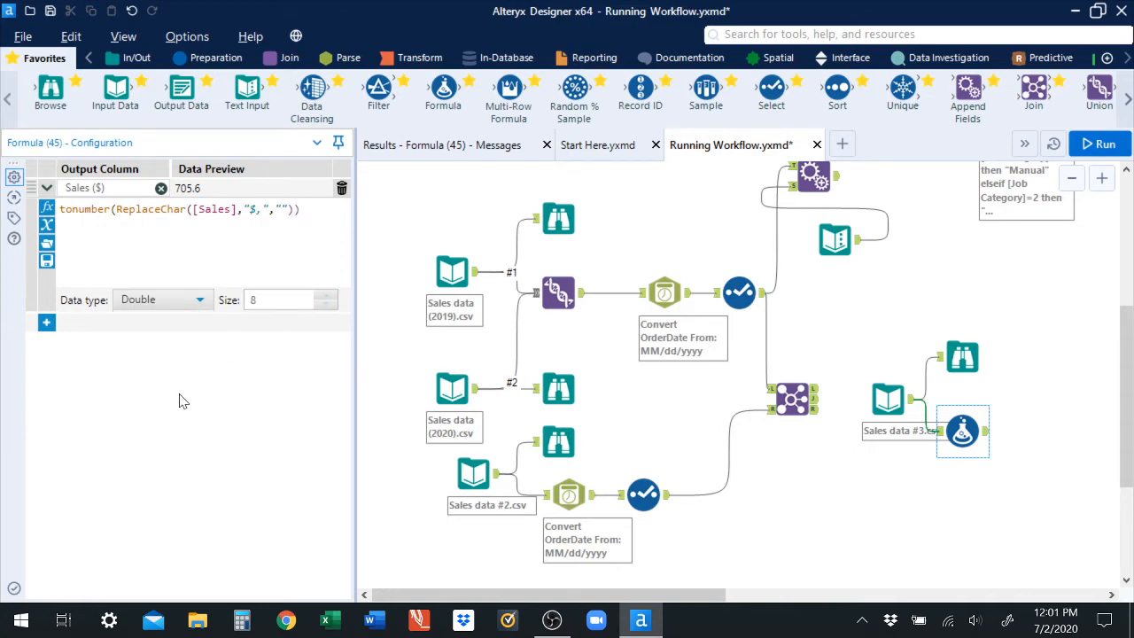
pyautogui.click(14, 589)
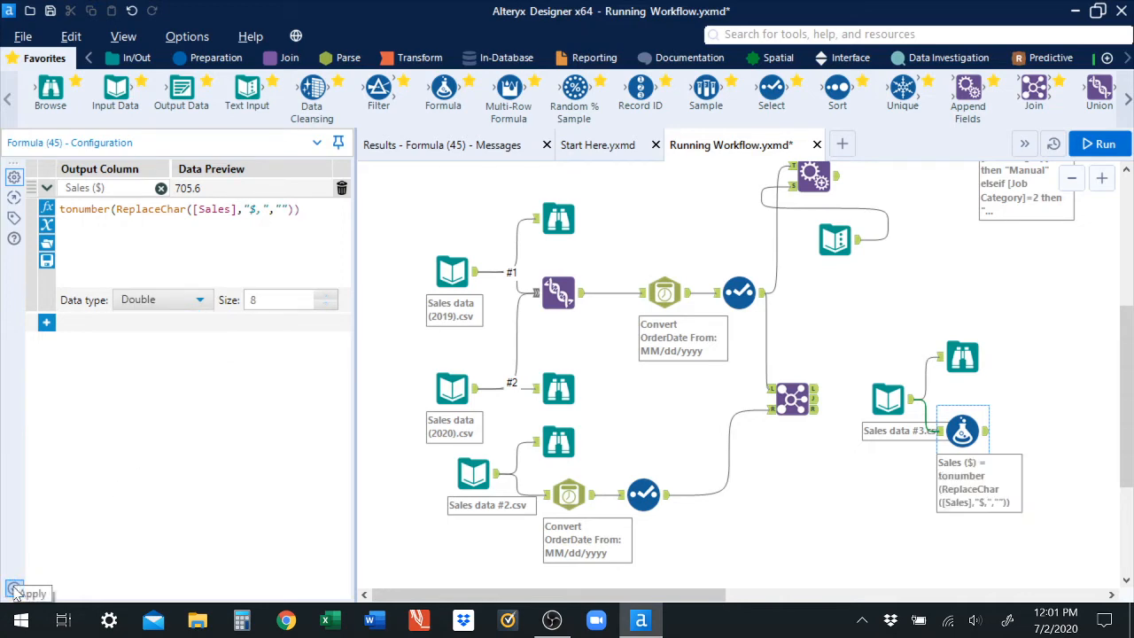
# - Run the workflow and display the output records of the Sales data #3 Formula tool
pyautogui.click(1099, 148)
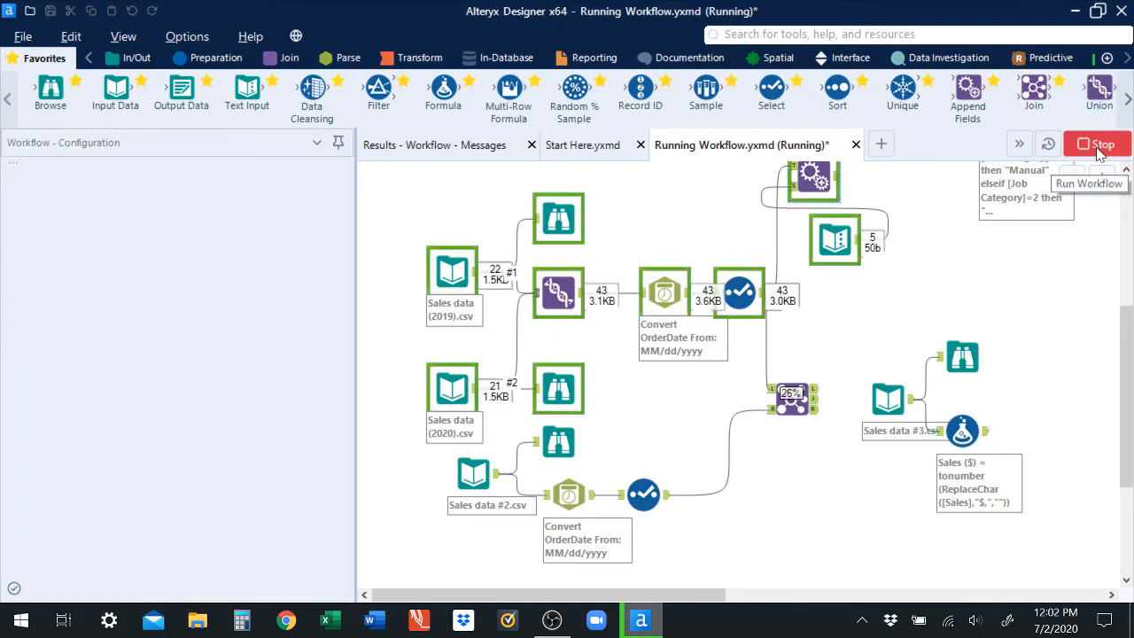
pyautogui.click(990, 433)
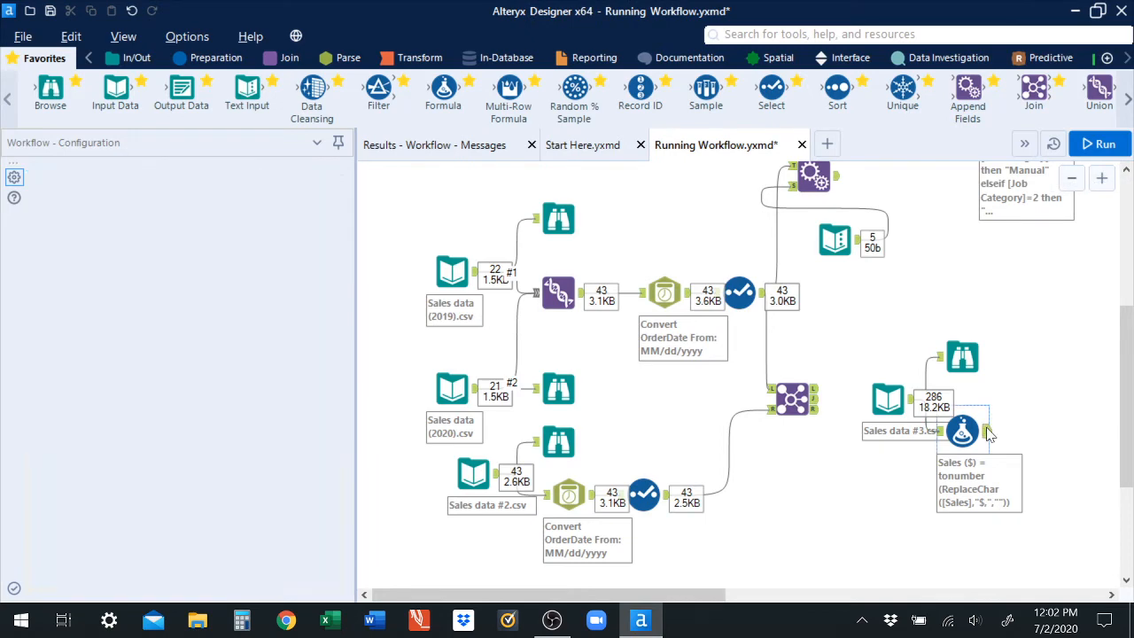
pyautogui.click(392, 145)
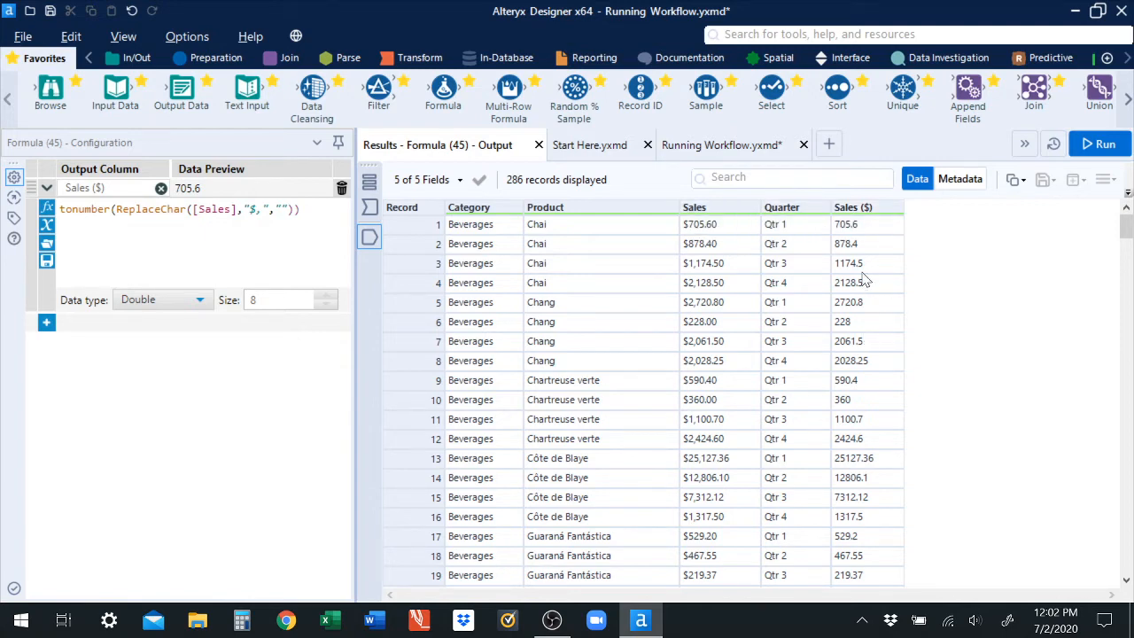
# - Reopen the Formula tool's output and compare the Sales and Sales ($) columns further down the beverage records
pyautogui.click(725, 149)
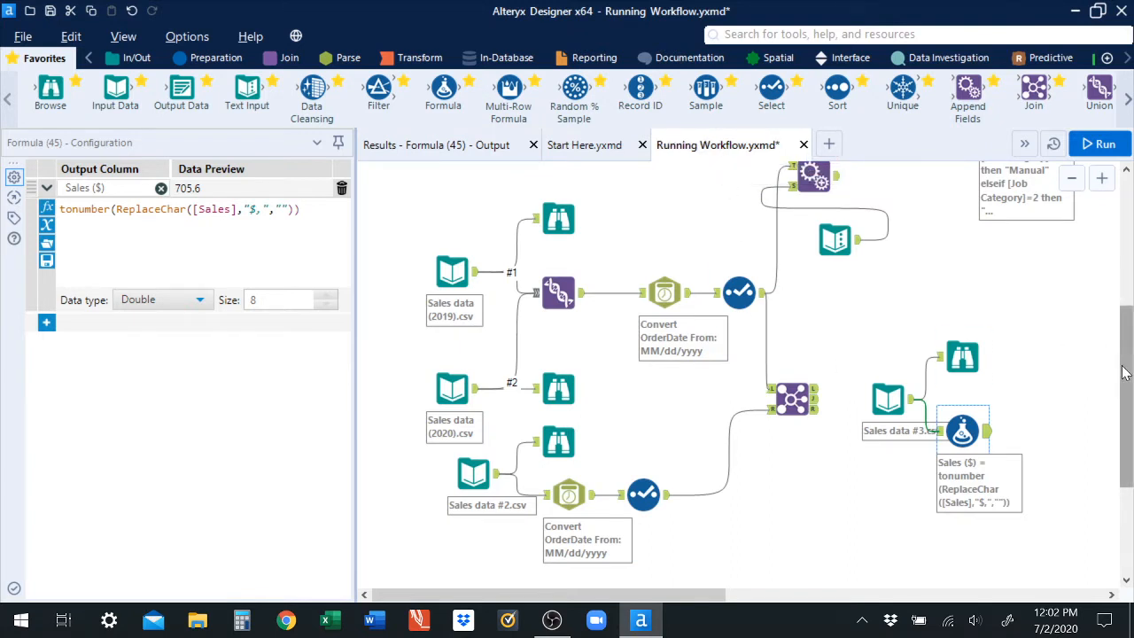
pyautogui.scroll(-2, 1123, 372)
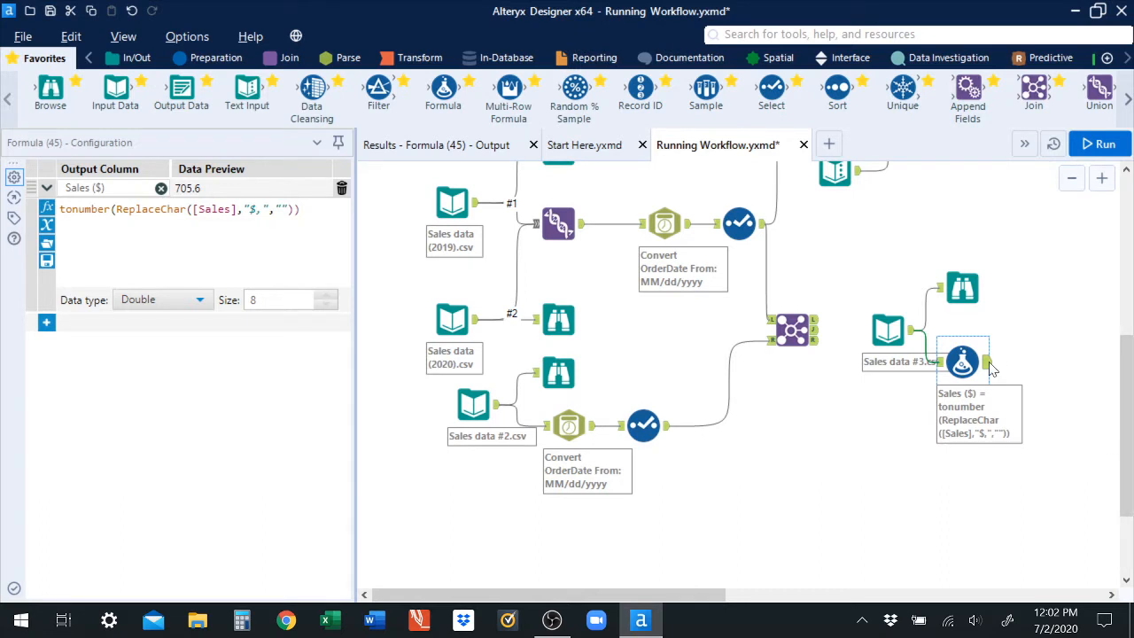
pyautogui.hotkey('ctrl', 'r')
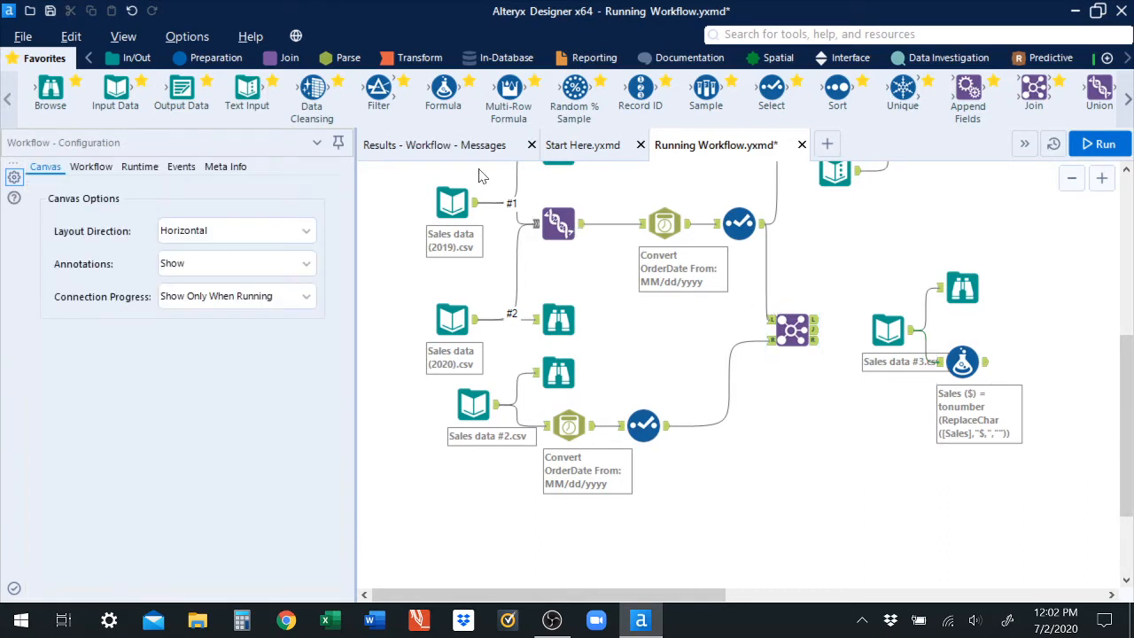
pyautogui.click(455, 146)
pyautogui.click(719, 145)
pyautogui.click(987, 365)
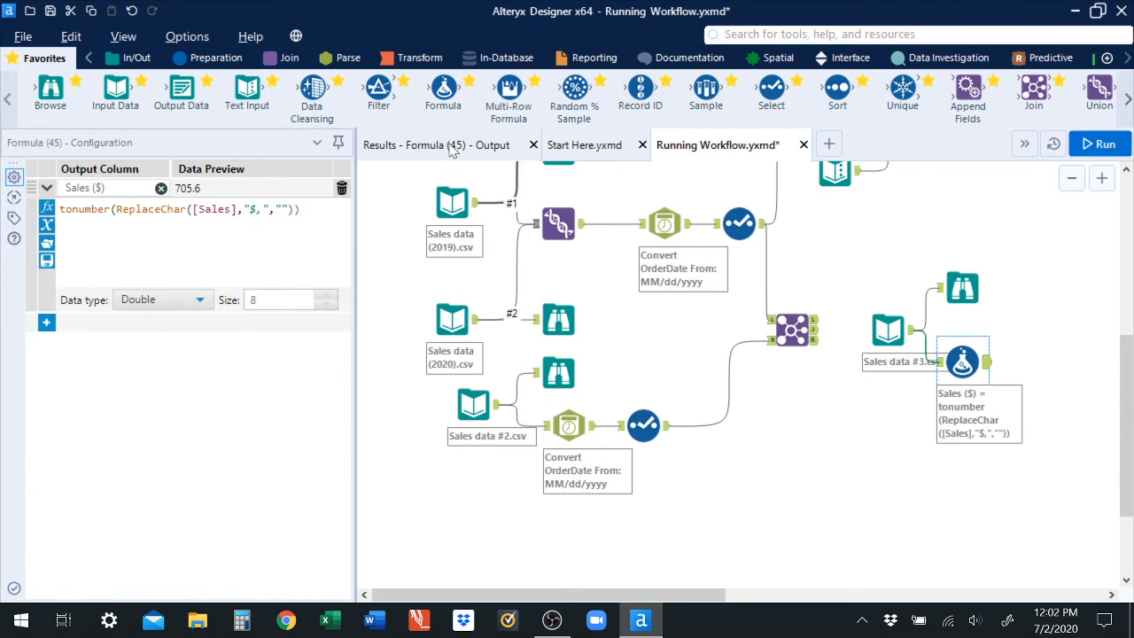
pyautogui.click(452, 149)
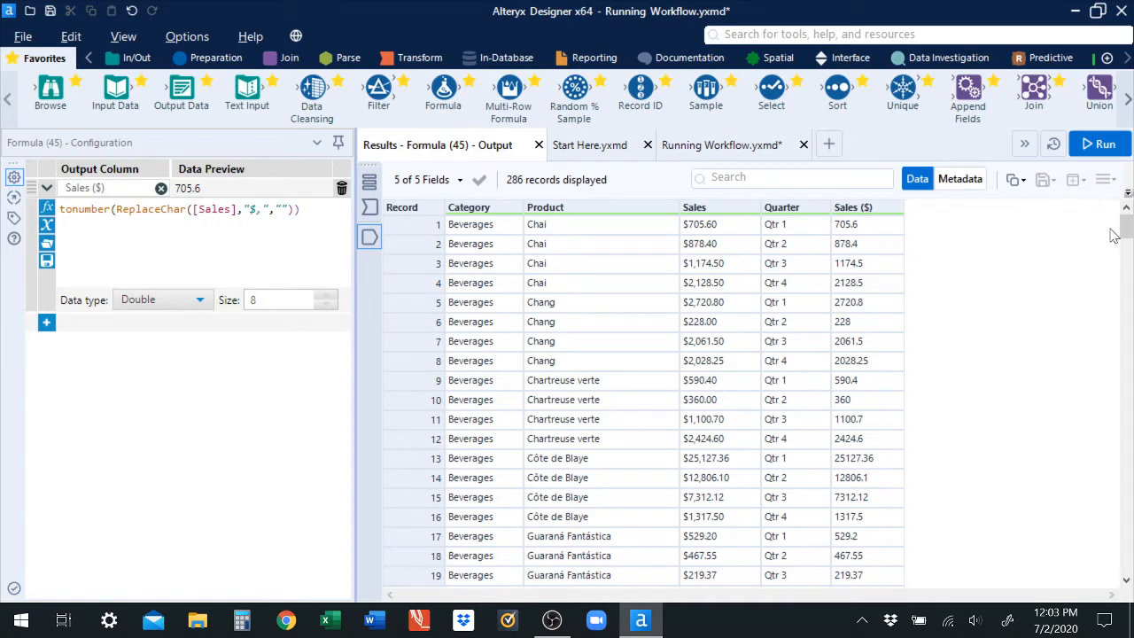
pyautogui.moveTo(1128, 229); pyautogui.dragTo(1128, 250)
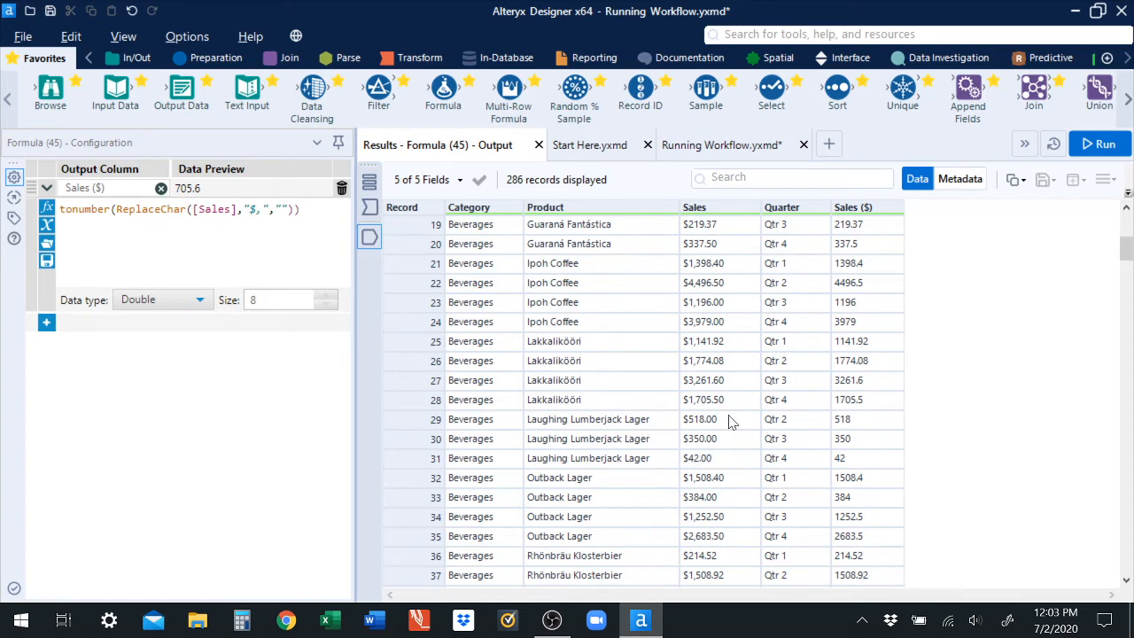
# - Add a Summarize tool to the canvas and connect it to the output of the Sales ($) Formula tool
pyautogui.click(687, 158)
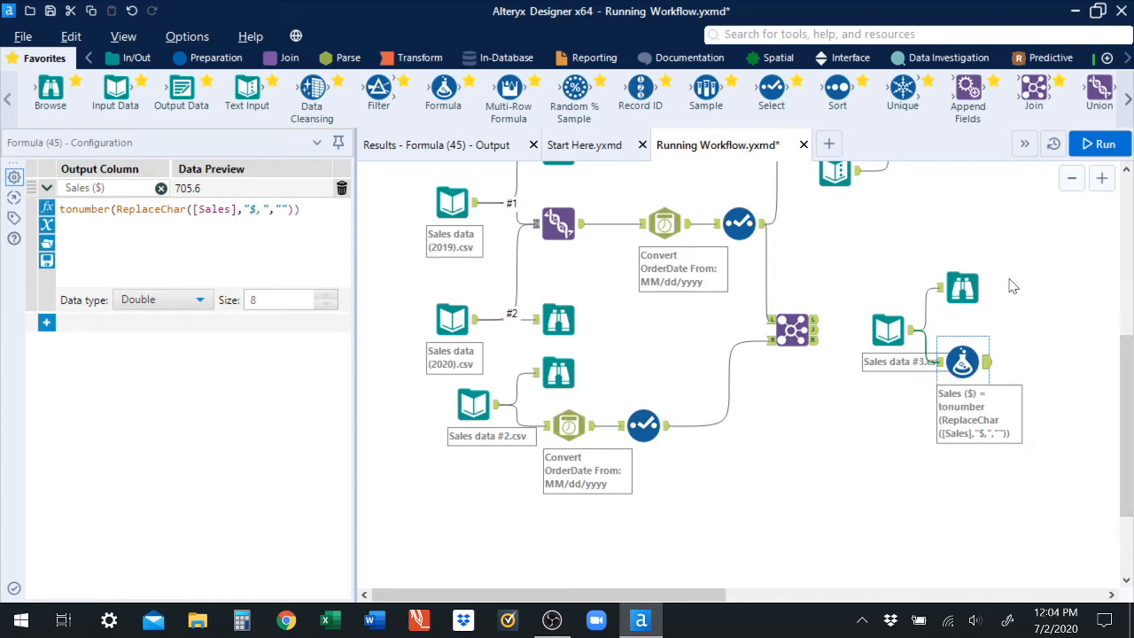
pyautogui.click(1128, 102)
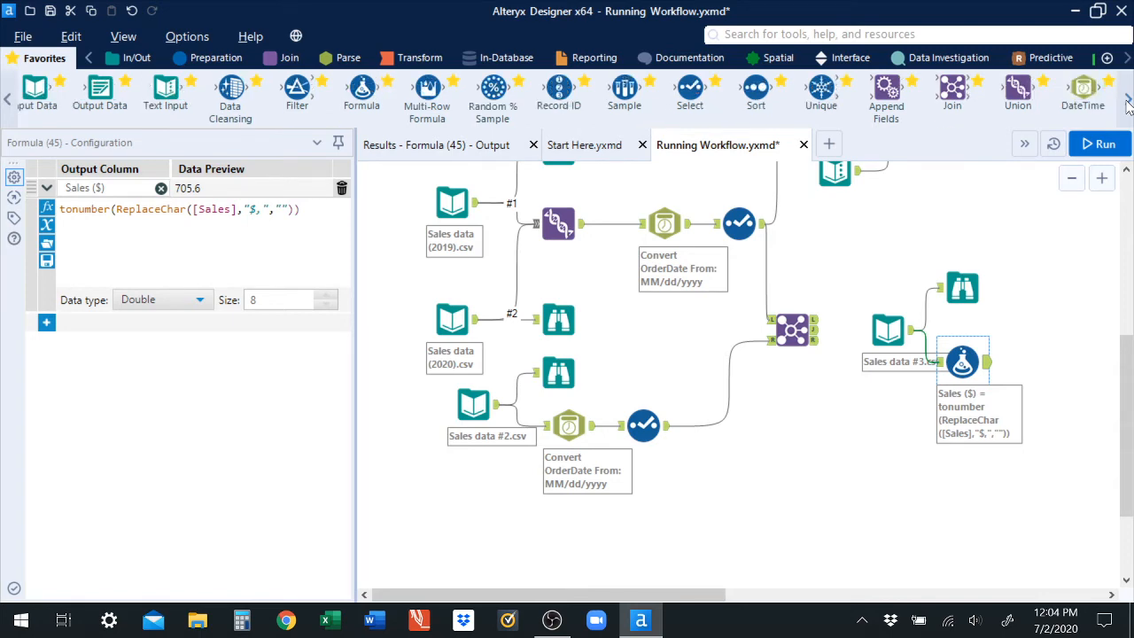
pyautogui.click(1128, 102)
pyautogui.click(1128, 102)
pyautogui.click(1128, 102)
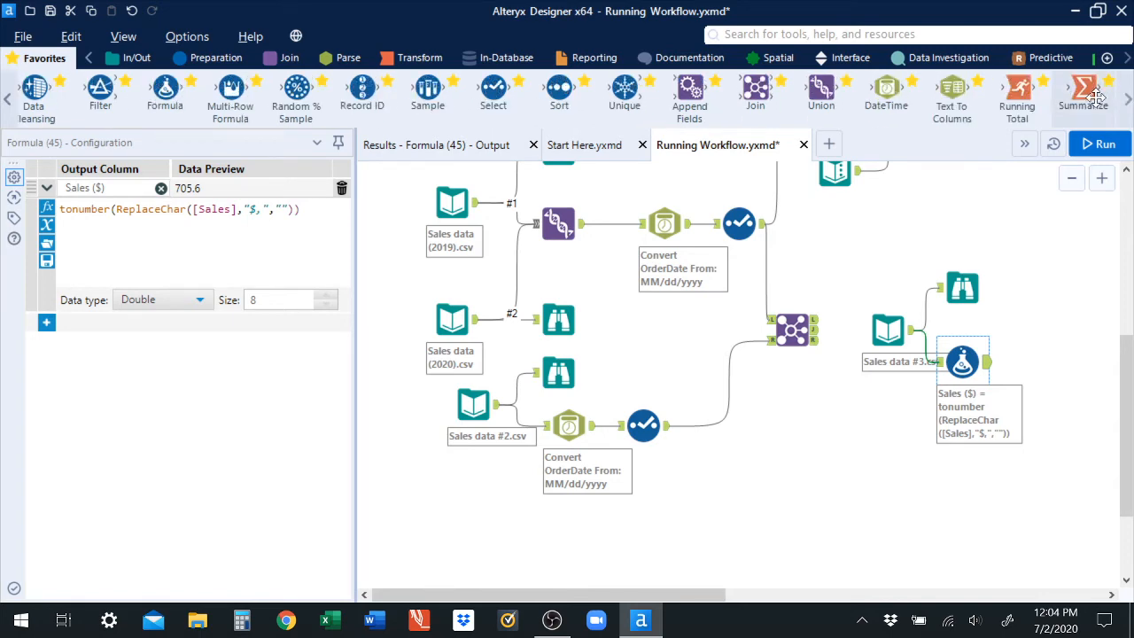
pyautogui.moveTo(1086, 90); pyautogui.dragTo(1063, 367)
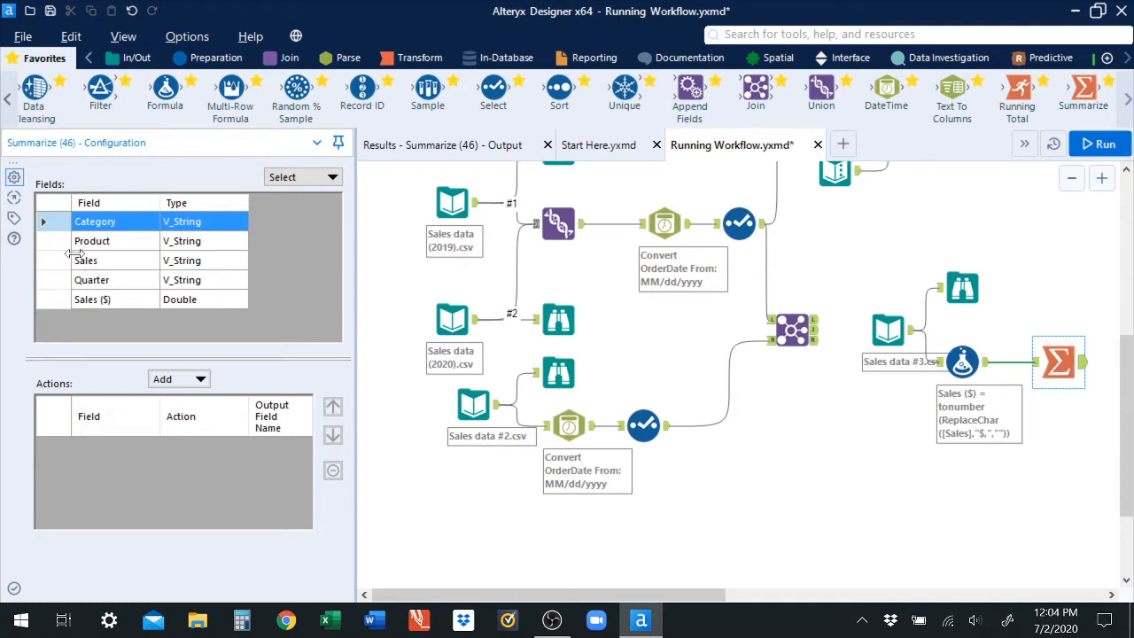
# - Configure the Summarize tool with Group By and Count actions on the Product field
pyautogui.click(55, 247)
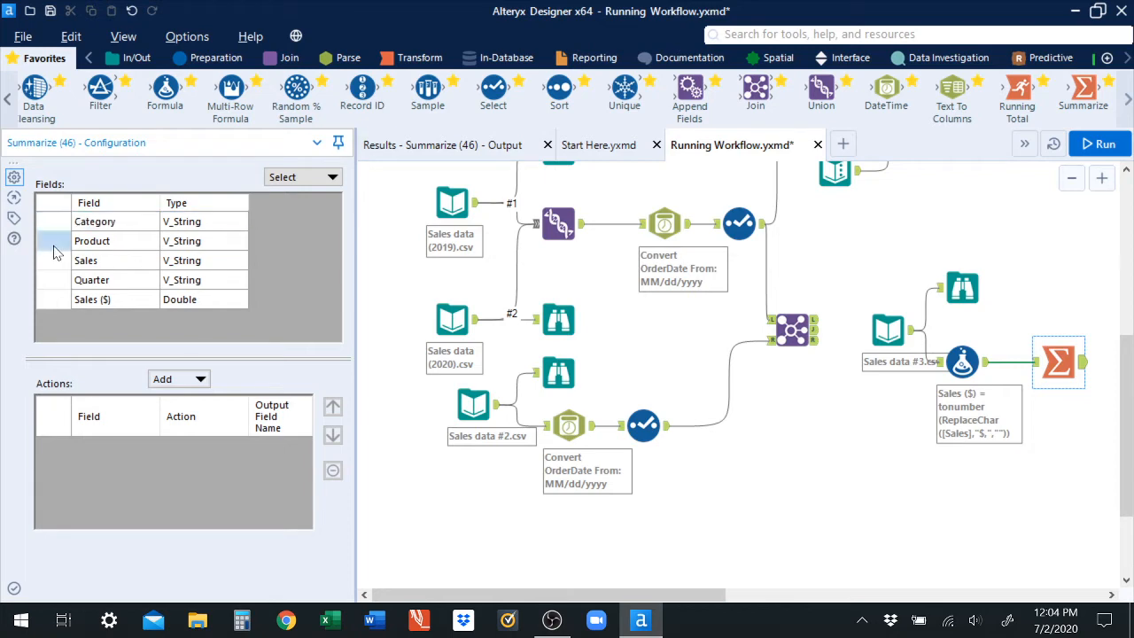
pyautogui.click(202, 381)
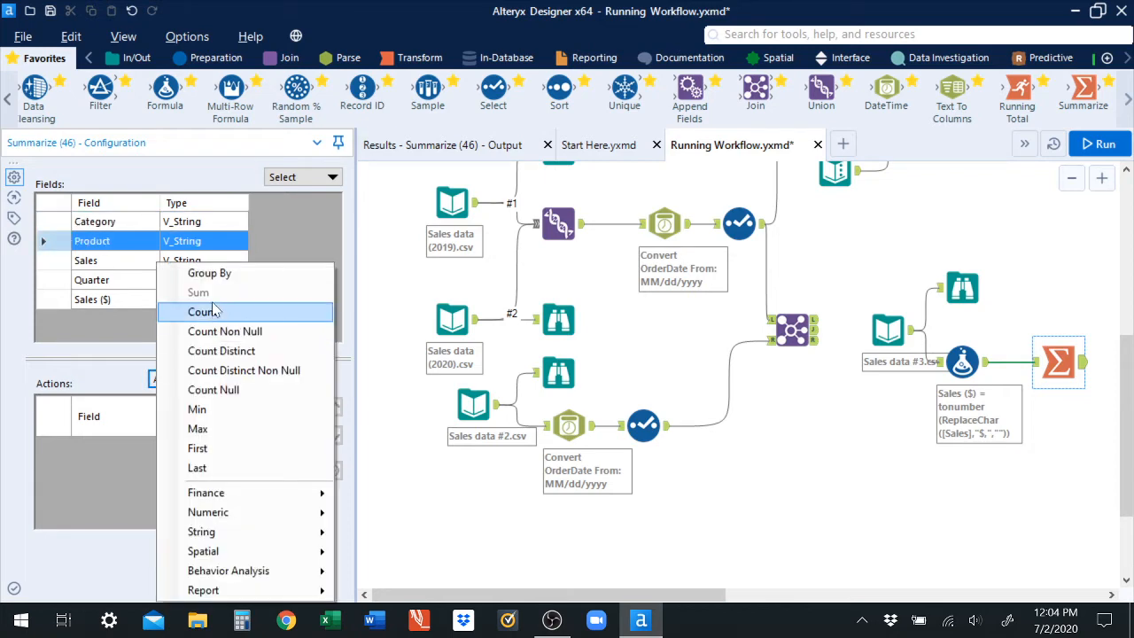
pyautogui.click(219, 275)
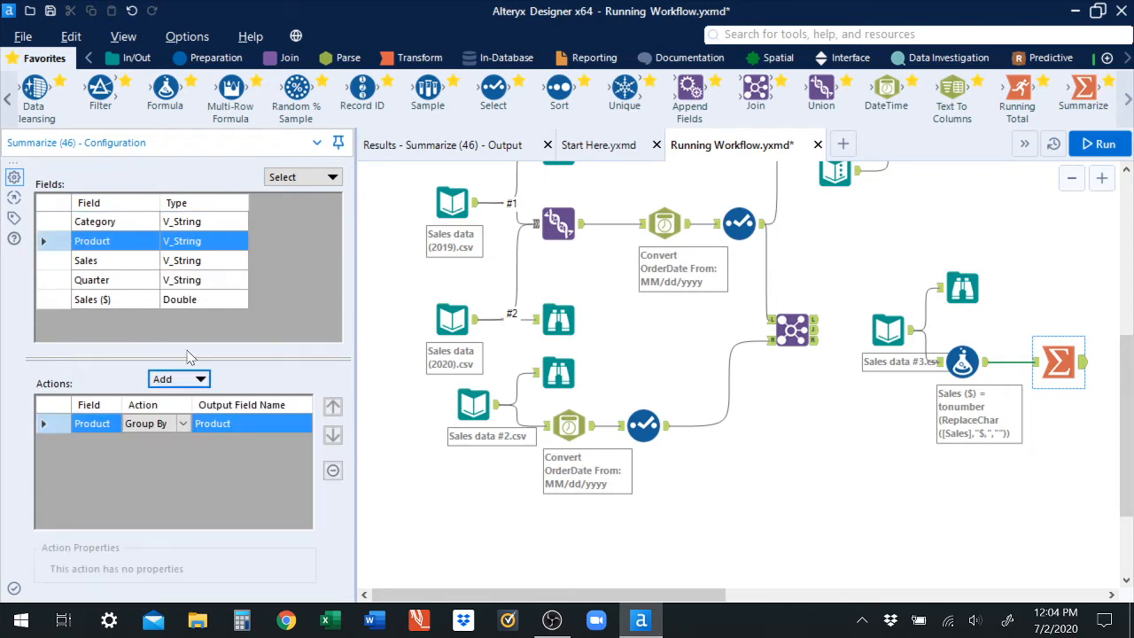
pyautogui.click(202, 381)
pyautogui.click(221, 310)
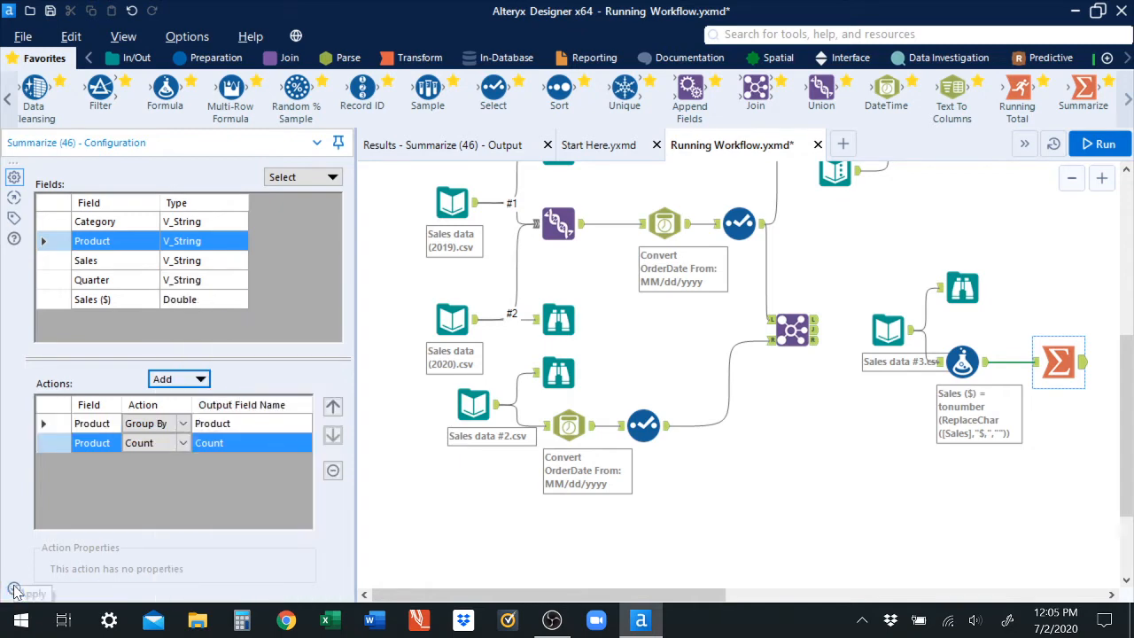
# - Run the workflow and display the Summarize tool's output of record counts per product
pyautogui.click(1097, 144)
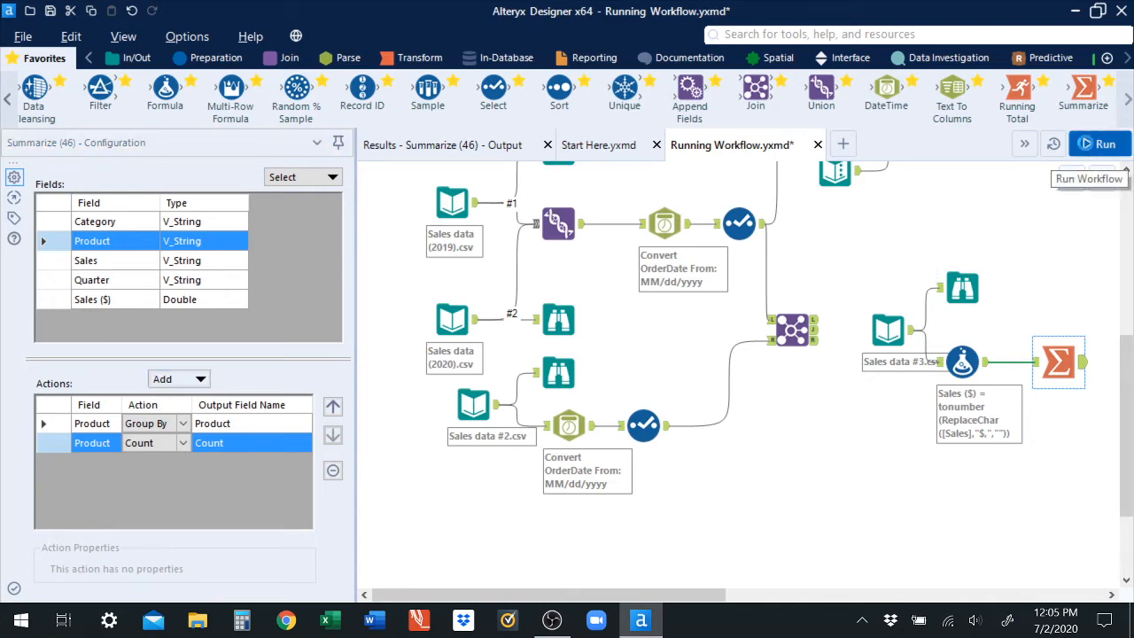
pyautogui.click(1081, 365)
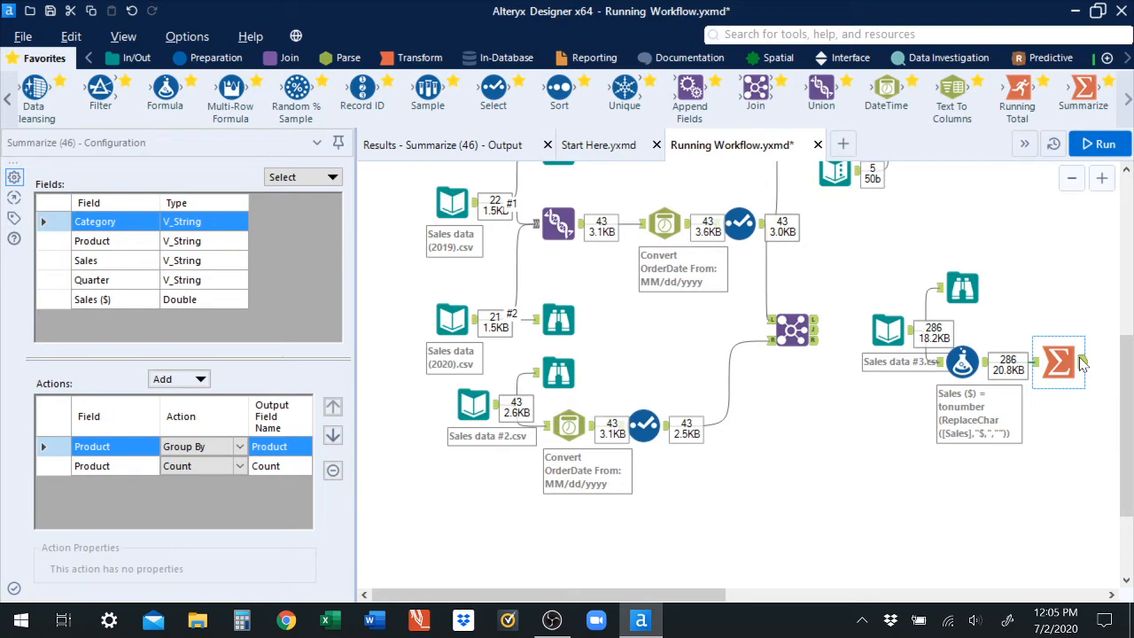
pyautogui.click(447, 147)
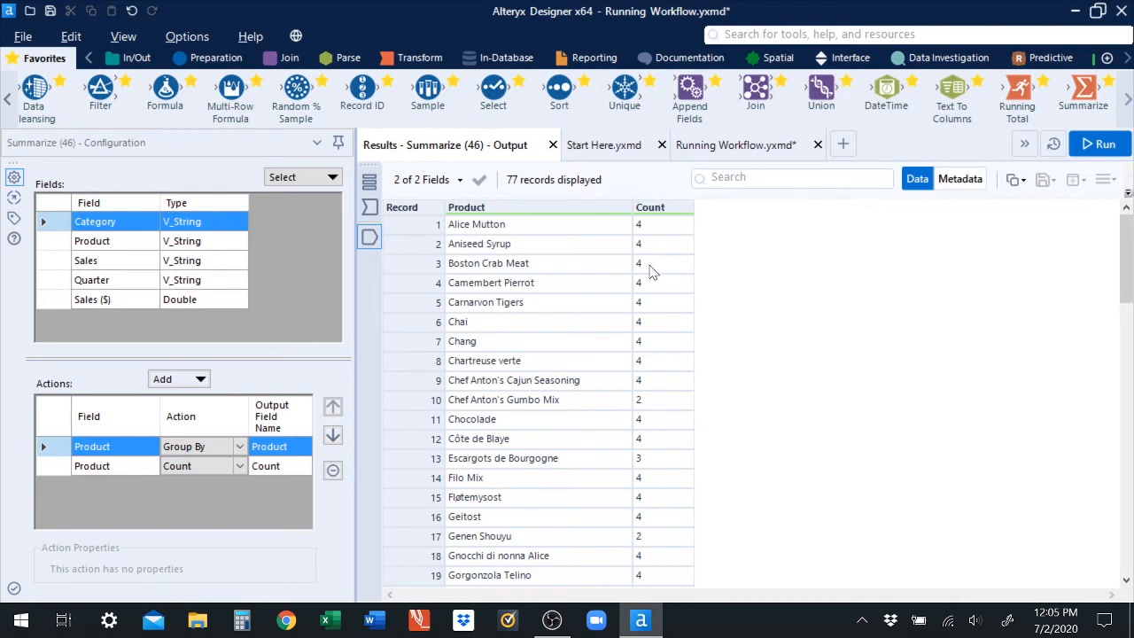
# - Add a Filter tool to the canvas and connect it to the Summarize tool's output
pyautogui.click(651, 406)
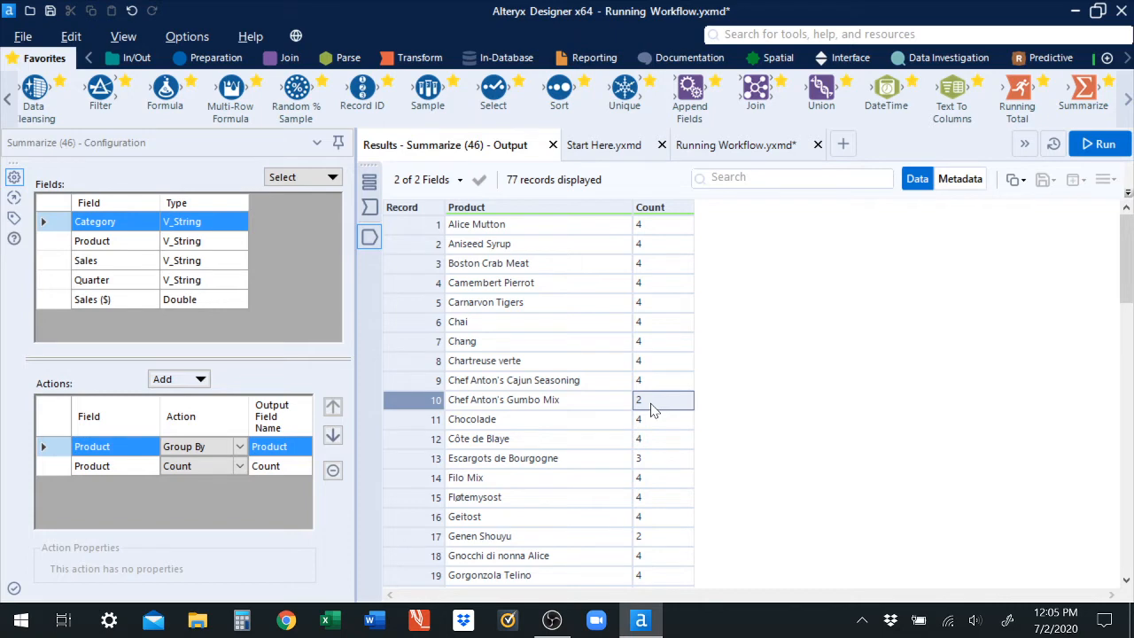
pyautogui.click(709, 146)
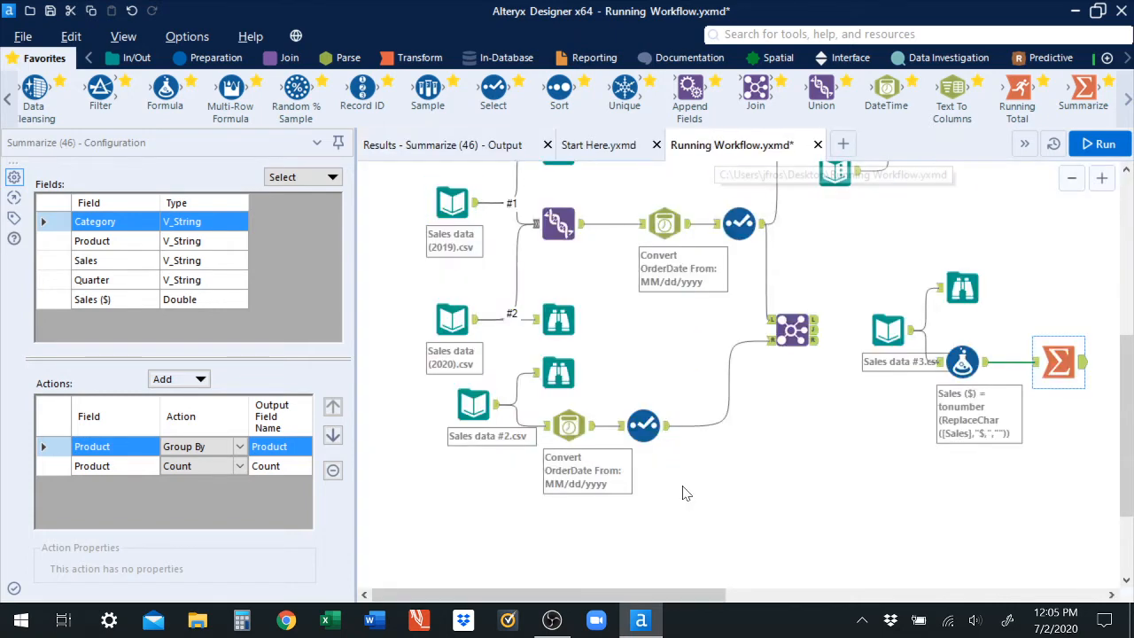
pyautogui.moveTo(709, 597); pyautogui.dragTo(817, 602)
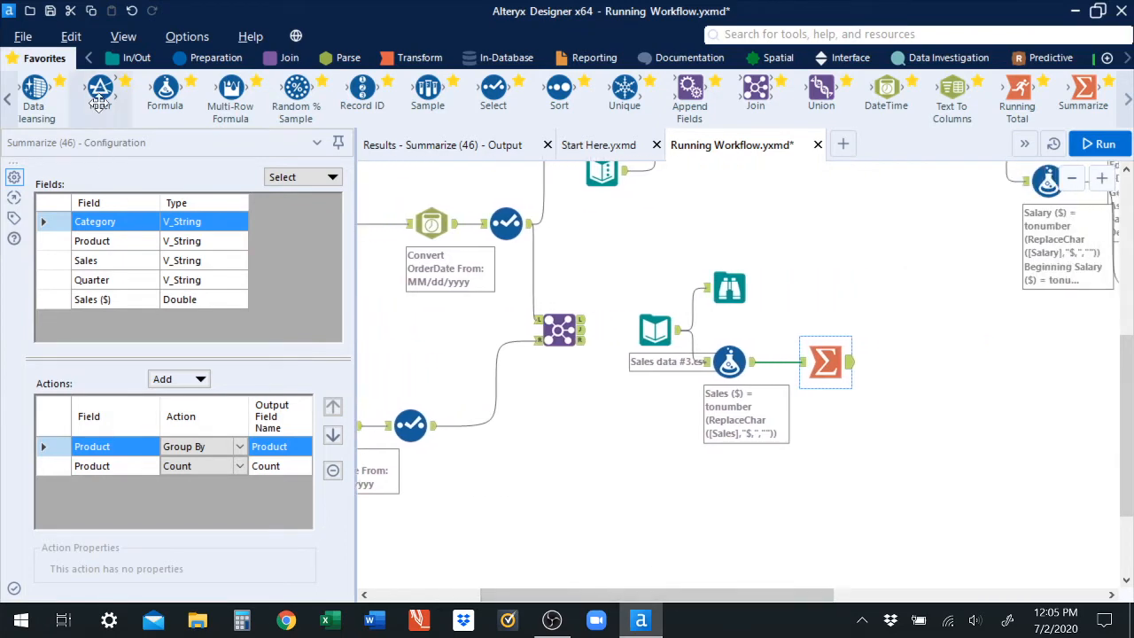
pyautogui.moveTo(100, 88); pyautogui.dragTo(913, 361)
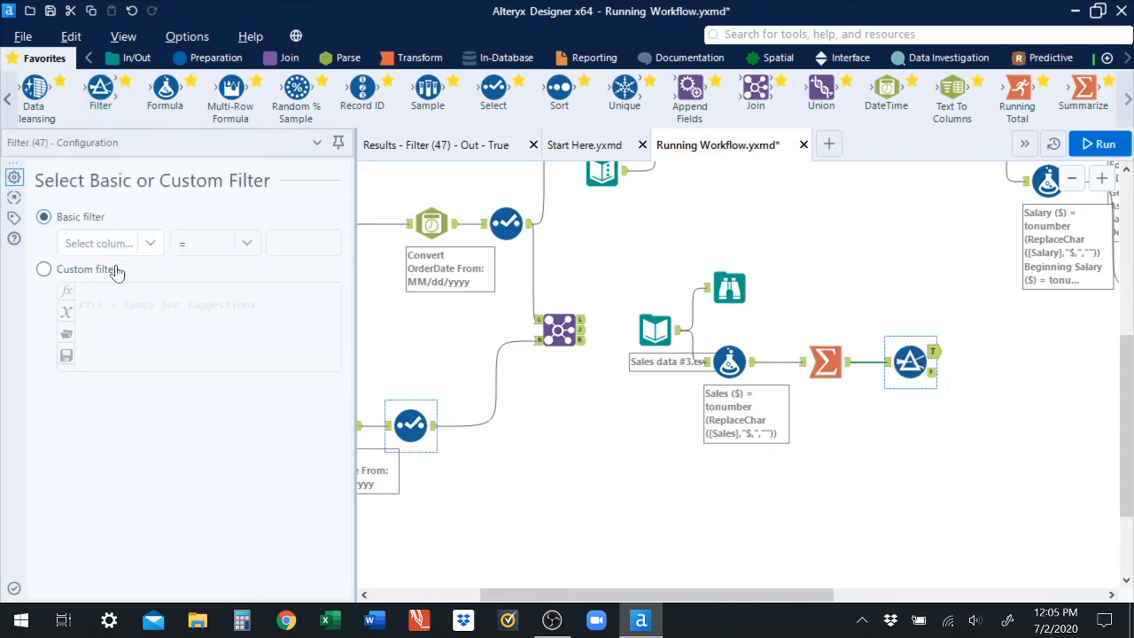
# - Configure the Filter tool with the custom expression [Count]=4 and apply it
pyautogui.click(46, 270)
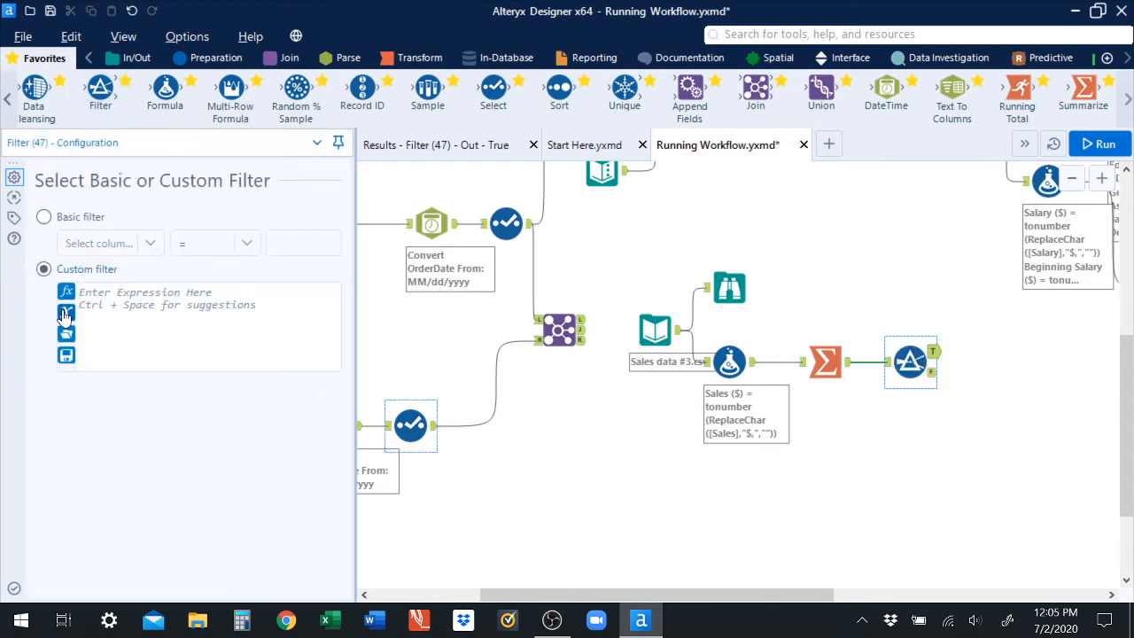
pyautogui.click(66, 312)
pyautogui.click(122, 381)
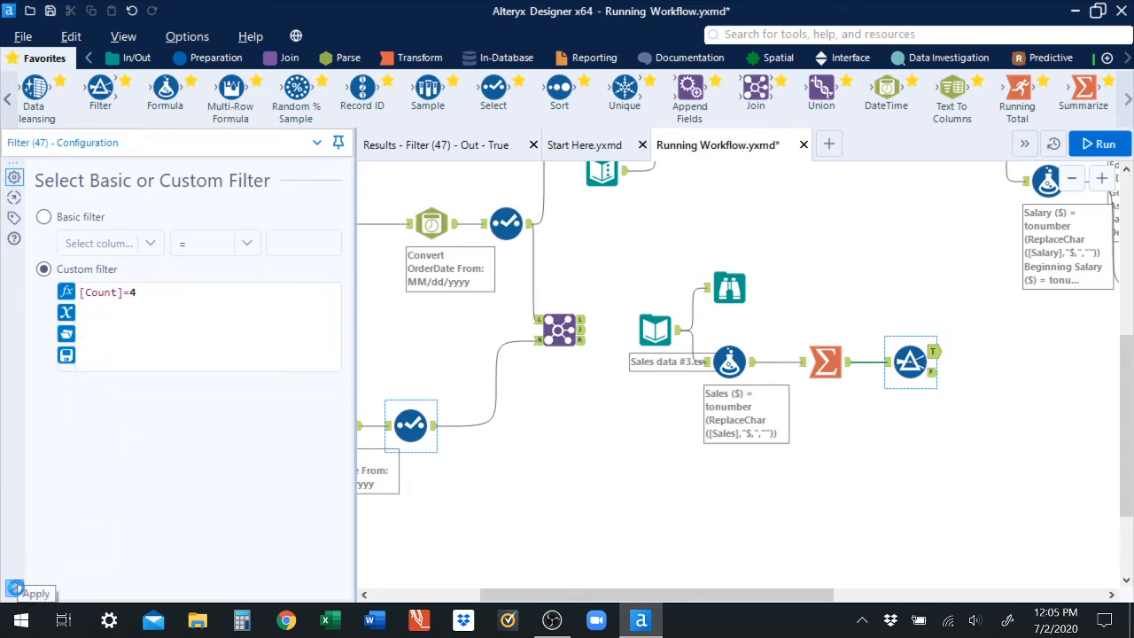
pyautogui.click(14, 589)
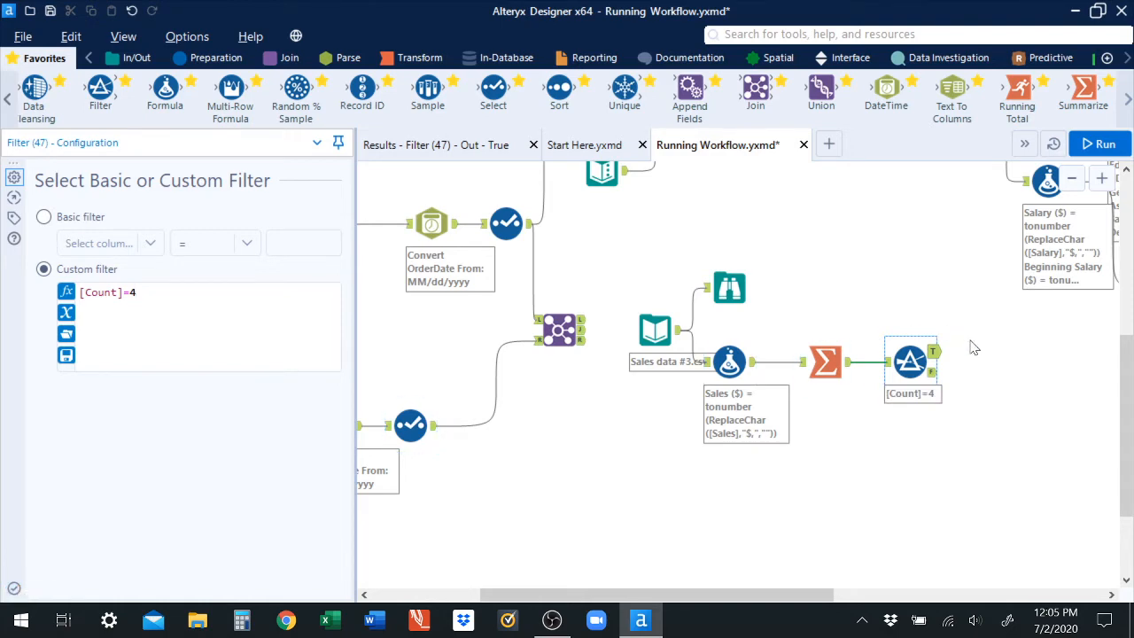
# - Run the workflow and display the Filter tool's True output
pyautogui.click(1099, 145)
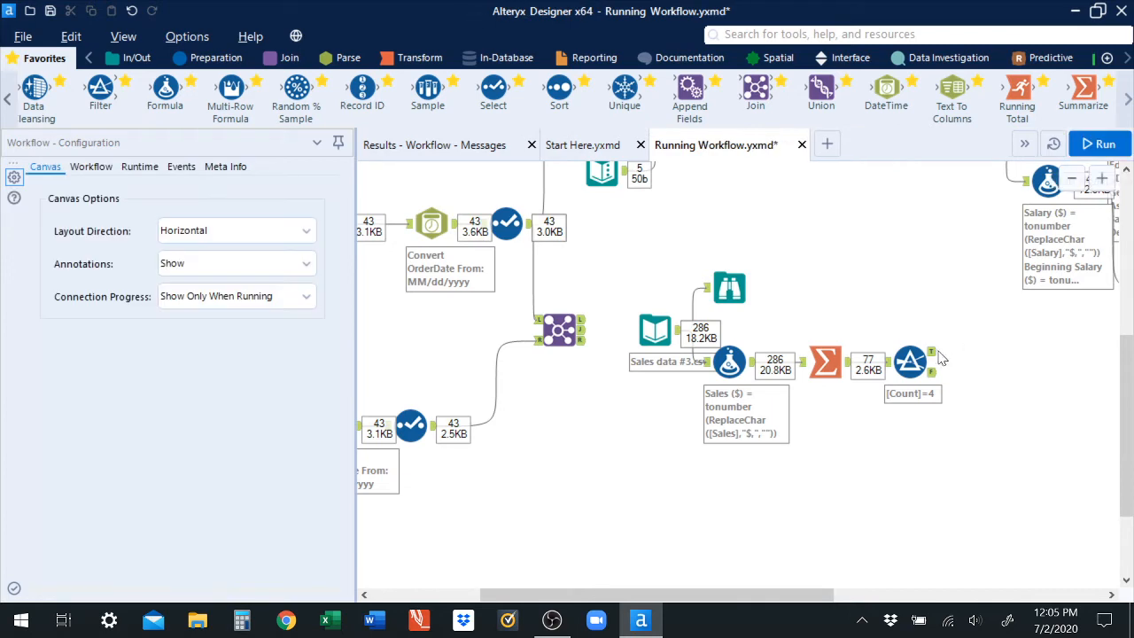
pyautogui.click(910, 361)
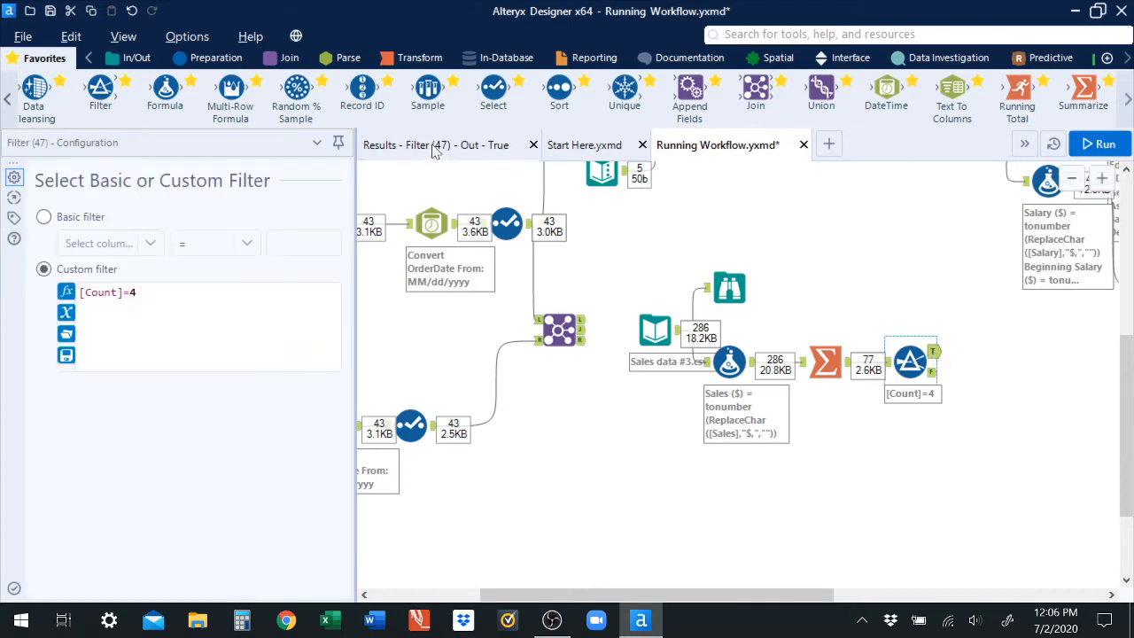
pyautogui.click(434, 149)
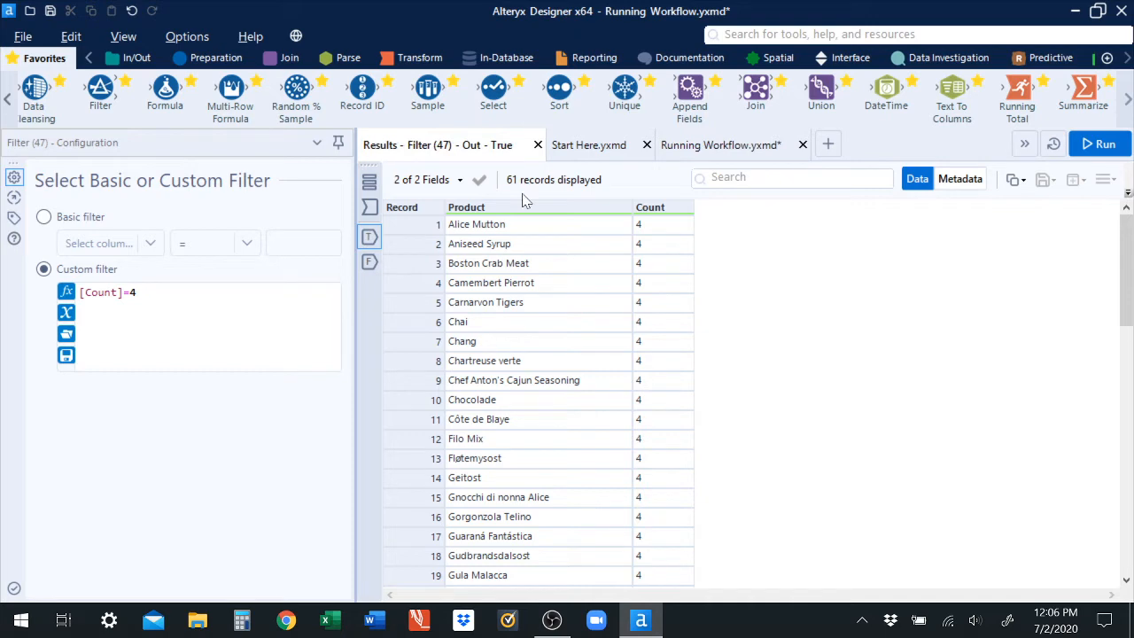
# - Display the Summarize tool's output to compare its record total with the filtered products
pyautogui.click(720, 149)
pyautogui.click(846, 369)
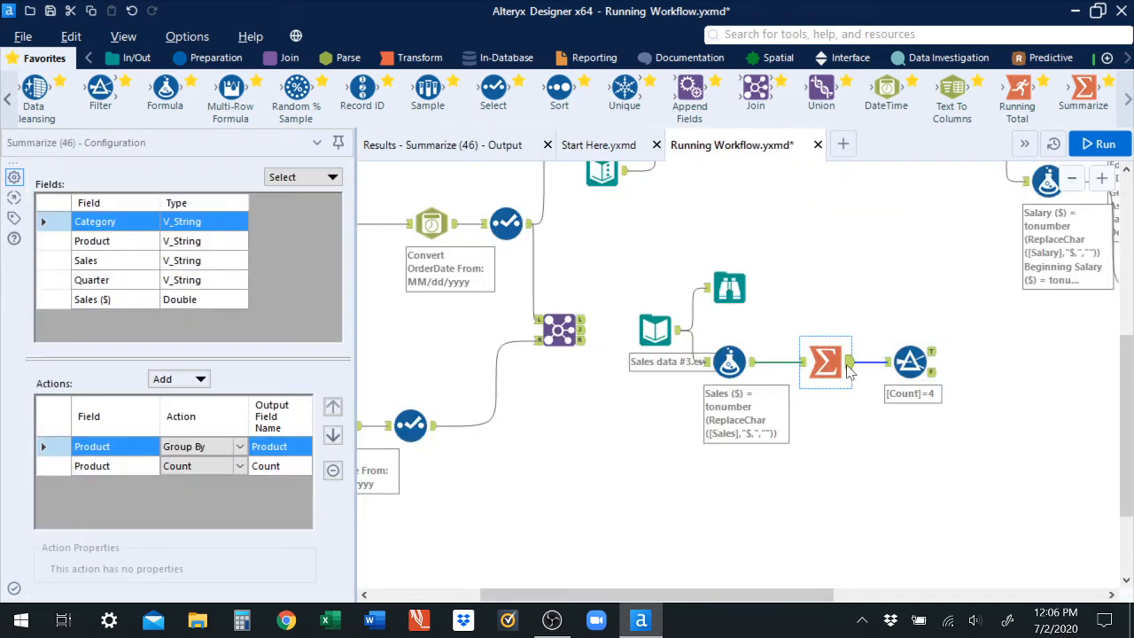
pyautogui.click(466, 155)
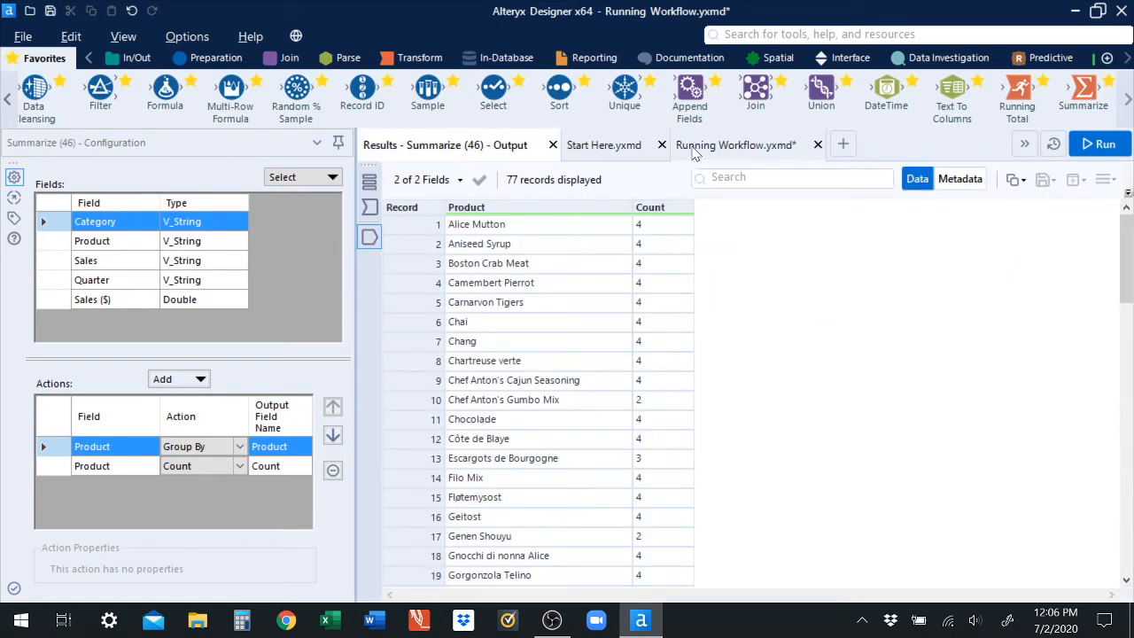
# - Display the Filter tool's False output to examine the products without four quarterly records
pyautogui.click(735, 146)
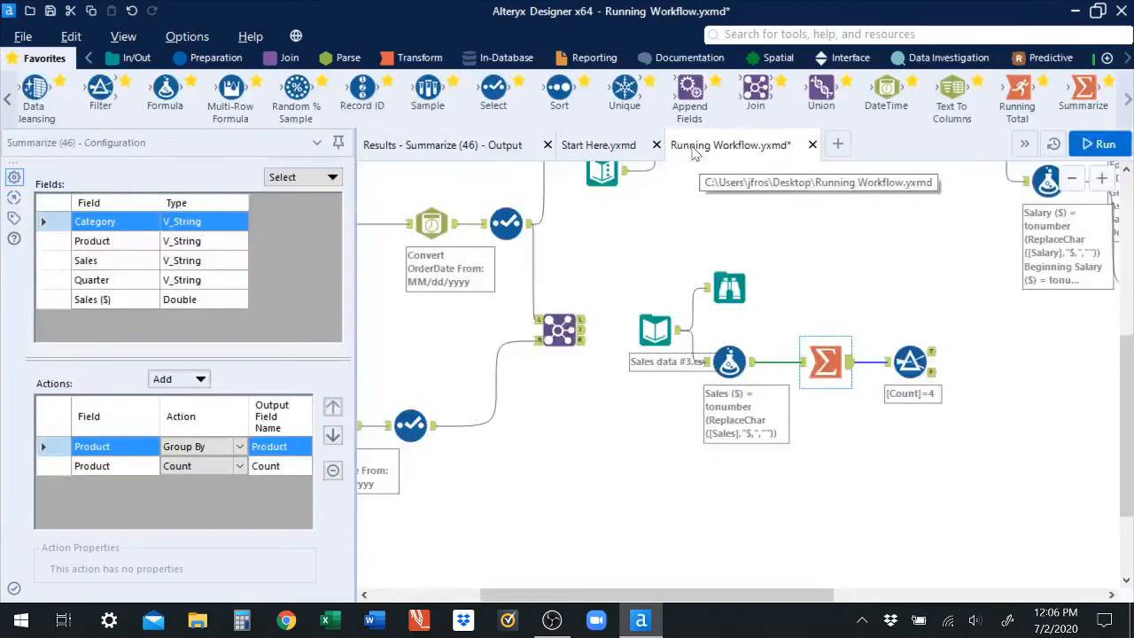
pyautogui.click(933, 372)
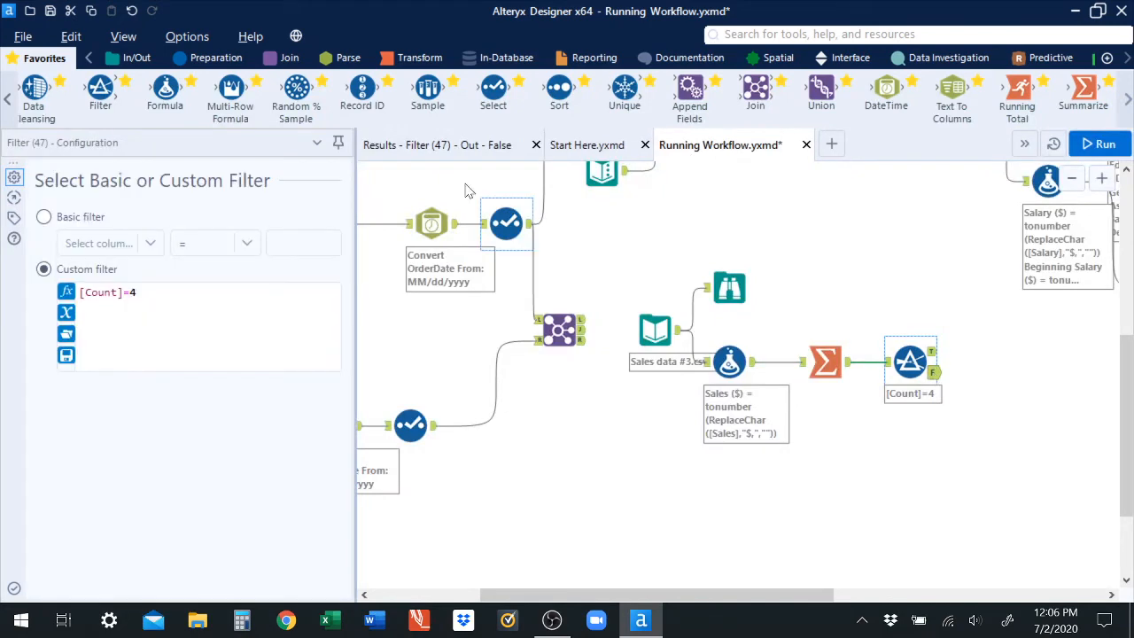
pyautogui.click(440, 146)
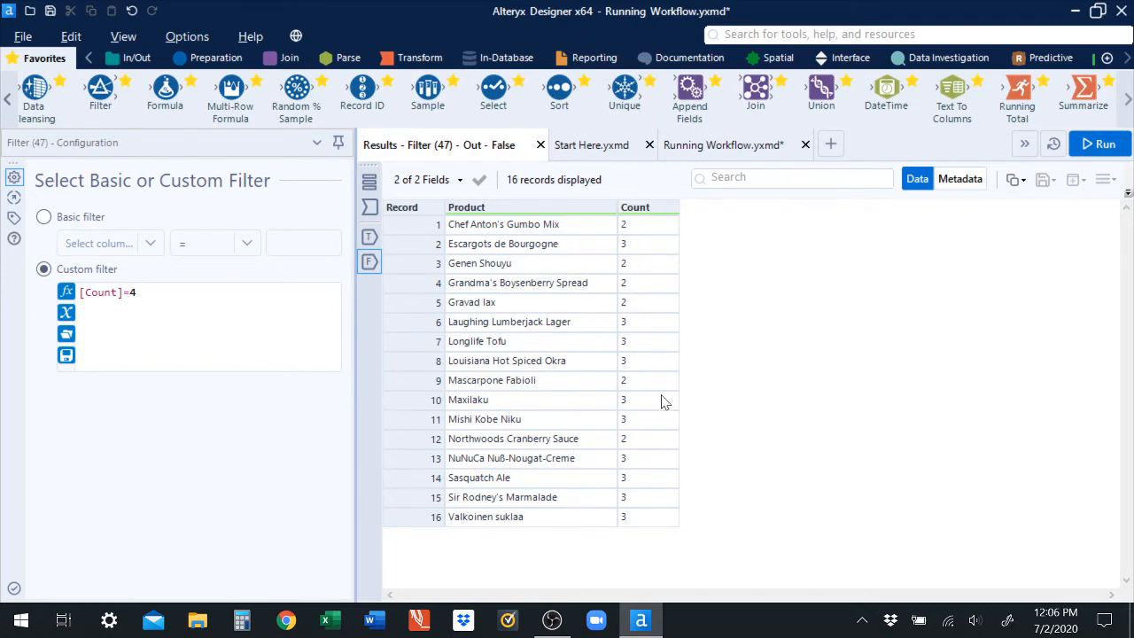
# - Return to the Filter tool's True output and review the products with four quarterly records
pyautogui.click(700, 147)
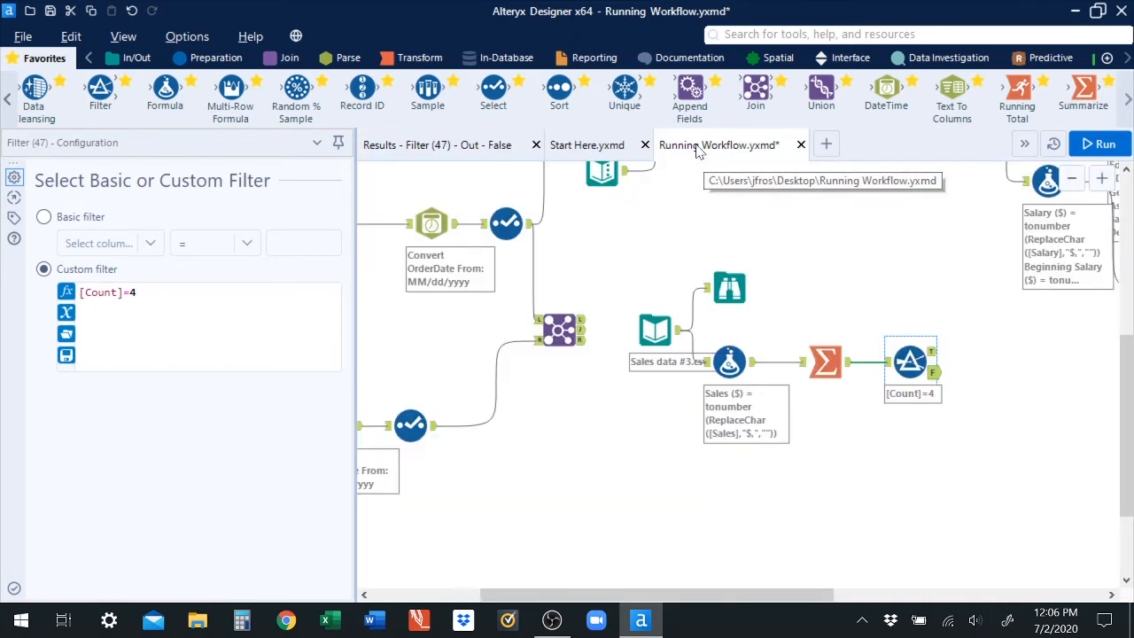
pyautogui.click(932, 353)
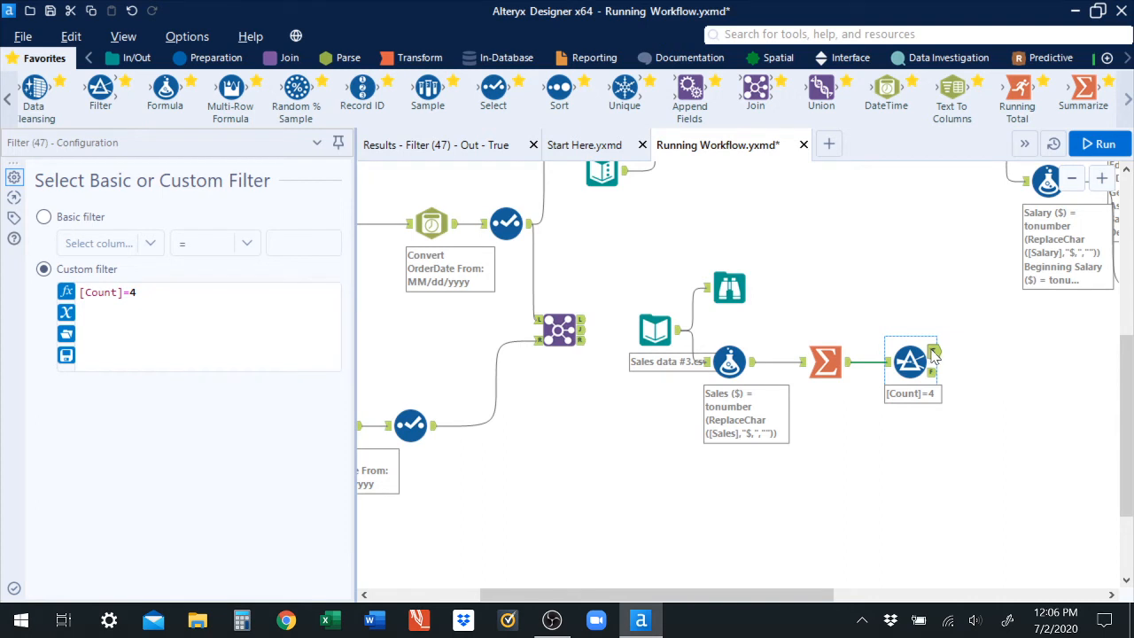
pyautogui.click(953, 352)
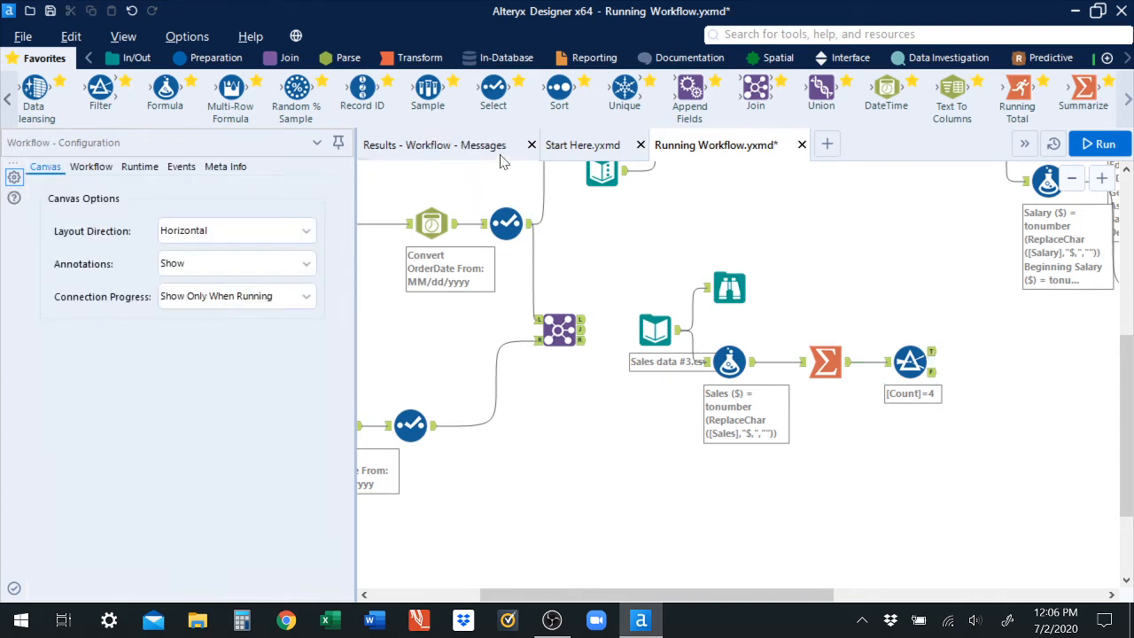
pyautogui.click(917, 358)
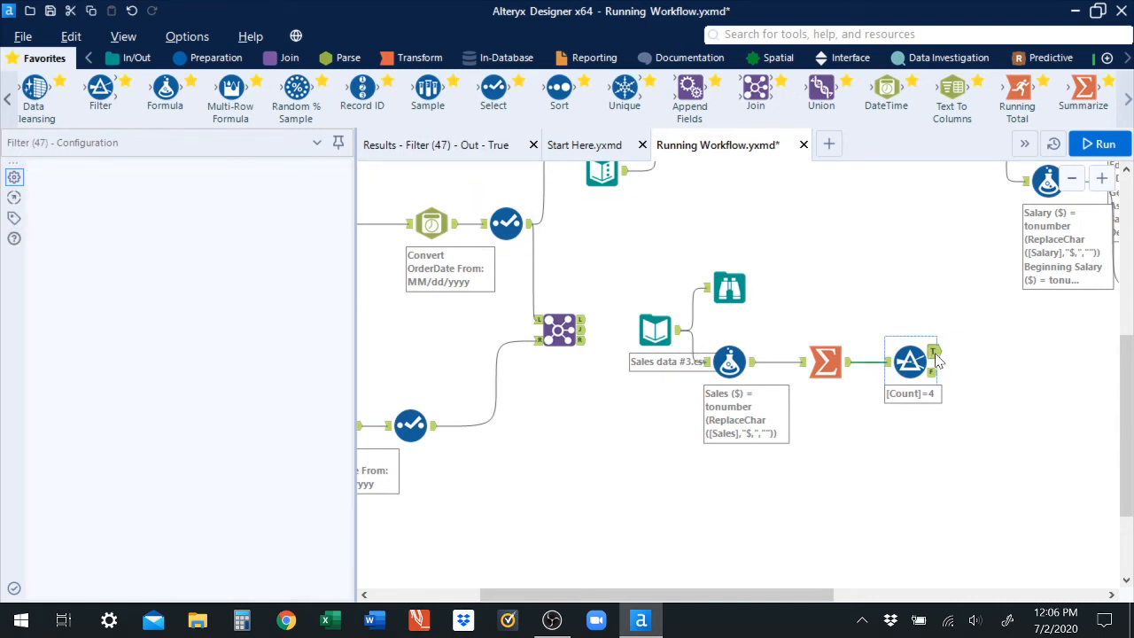
pyautogui.click(478, 146)
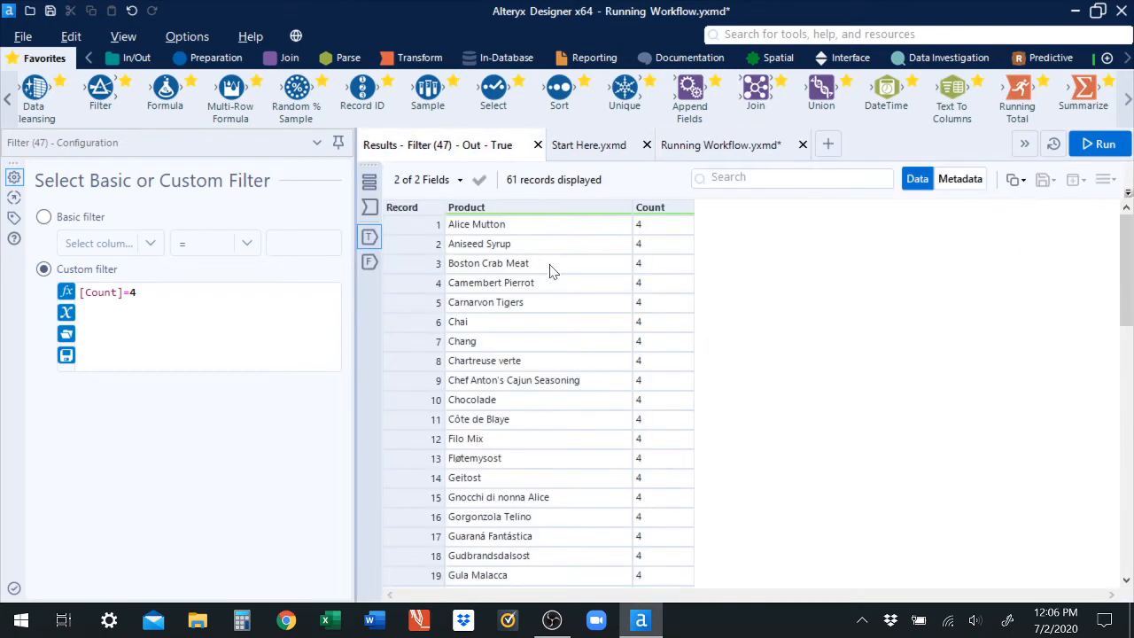
# - Display the Sales ($) Formula tool's output to review the detailed quarterly sales records
pyautogui.click(689, 149)
pyautogui.click(755, 365)
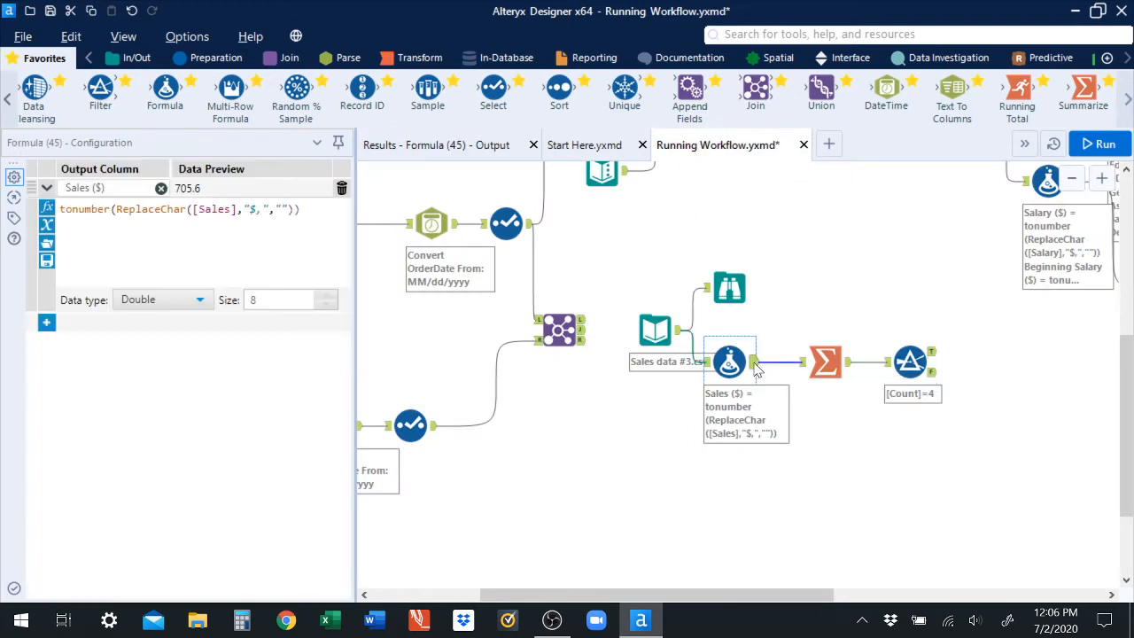
pyautogui.click(442, 154)
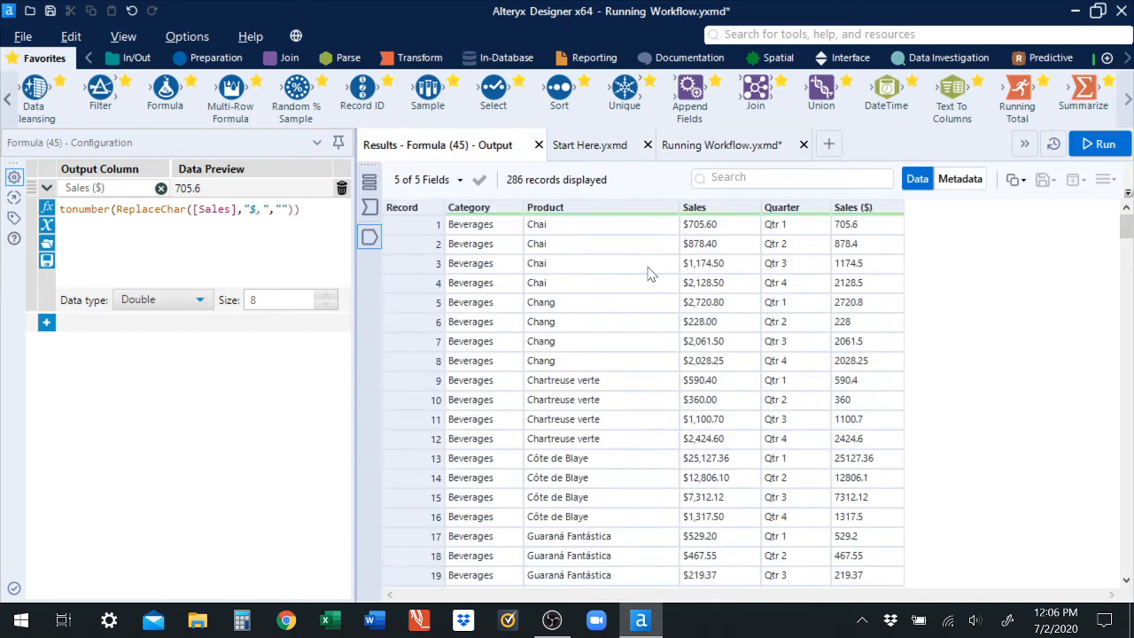
# - Add a Join tool with the Filter's True output as its left input and the Formula tool's output as its right input
pyautogui.click(700, 145)
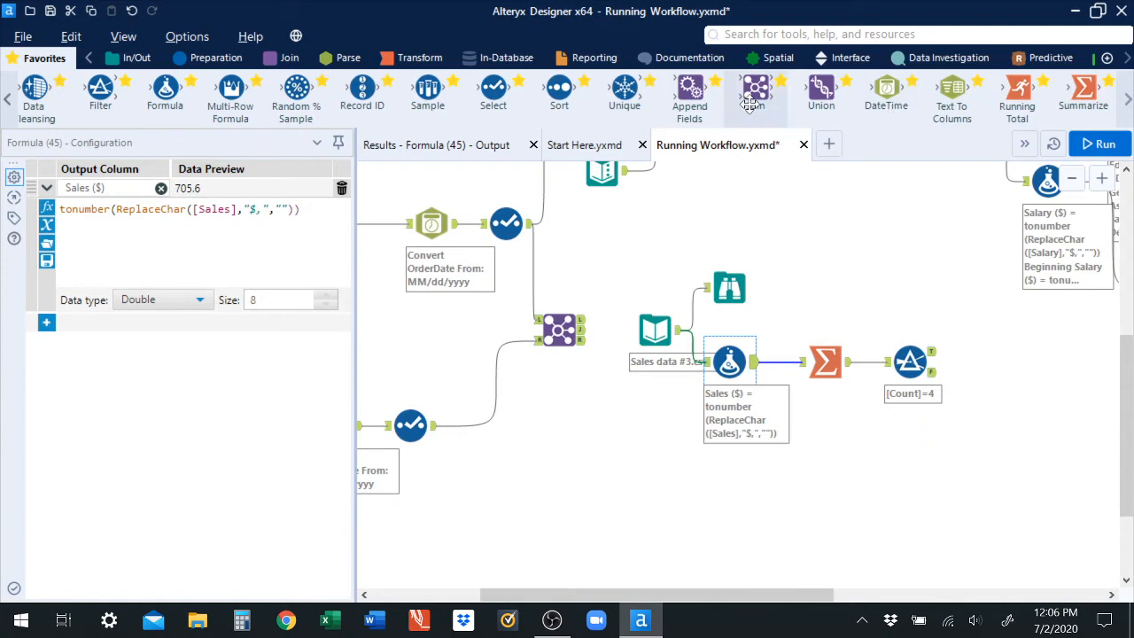
pyautogui.moveTo(755, 98); pyautogui.dragTo(1043, 358)
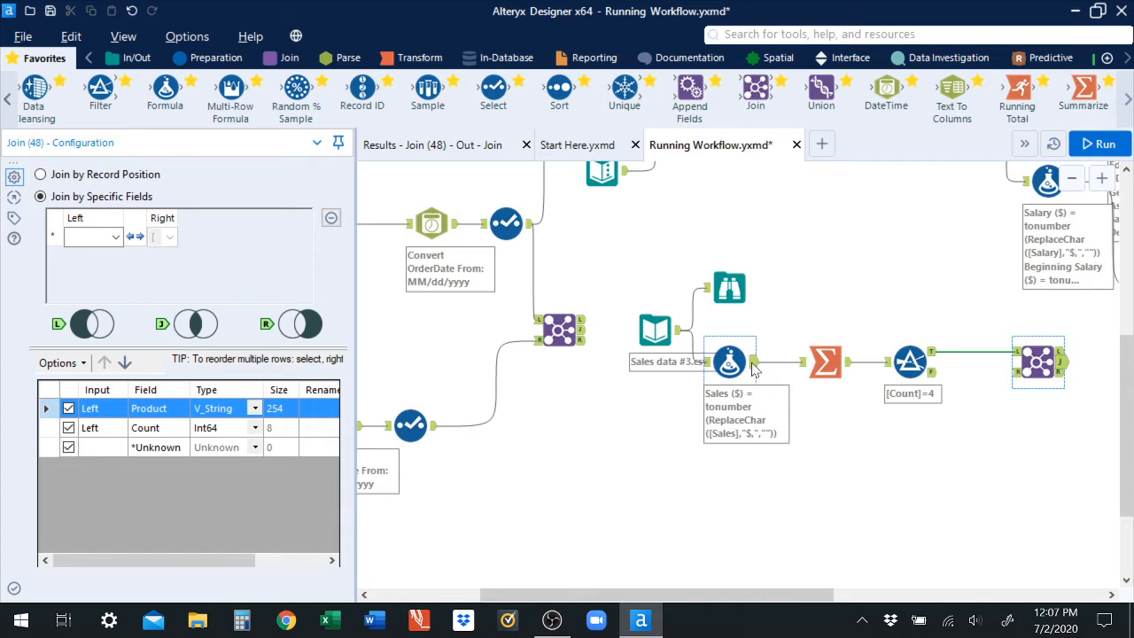
pyautogui.moveTo(753, 361); pyautogui.dragTo(1015, 372)
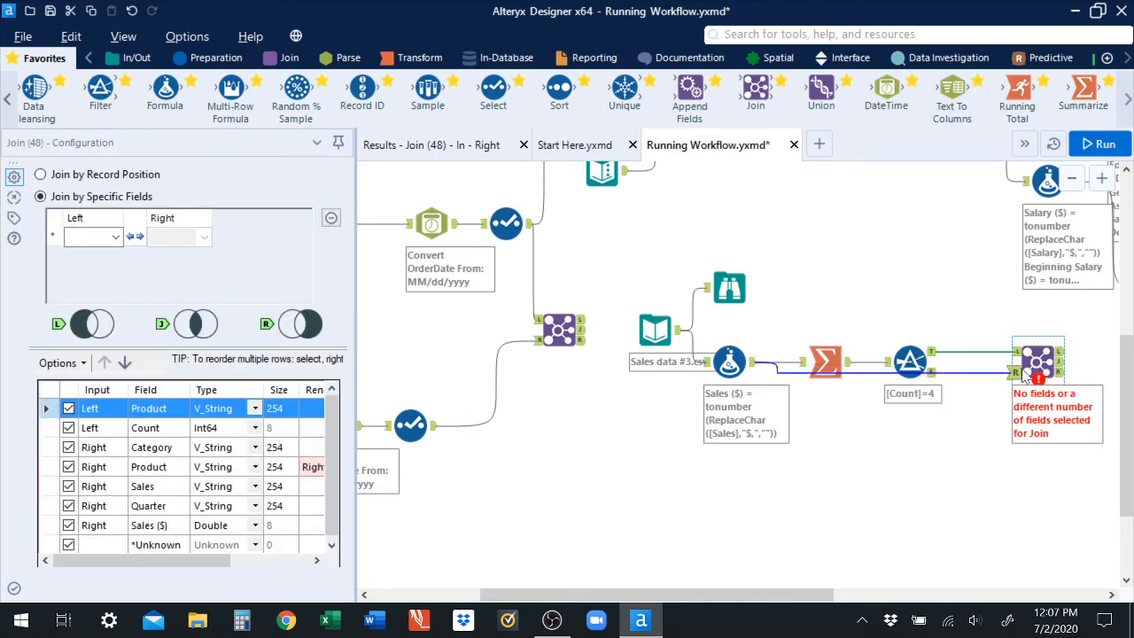
# - Compare the two Join inputs by reviewing the Filter's True output against the Formula tool's detailed sales records
pyautogui.click(935, 354)
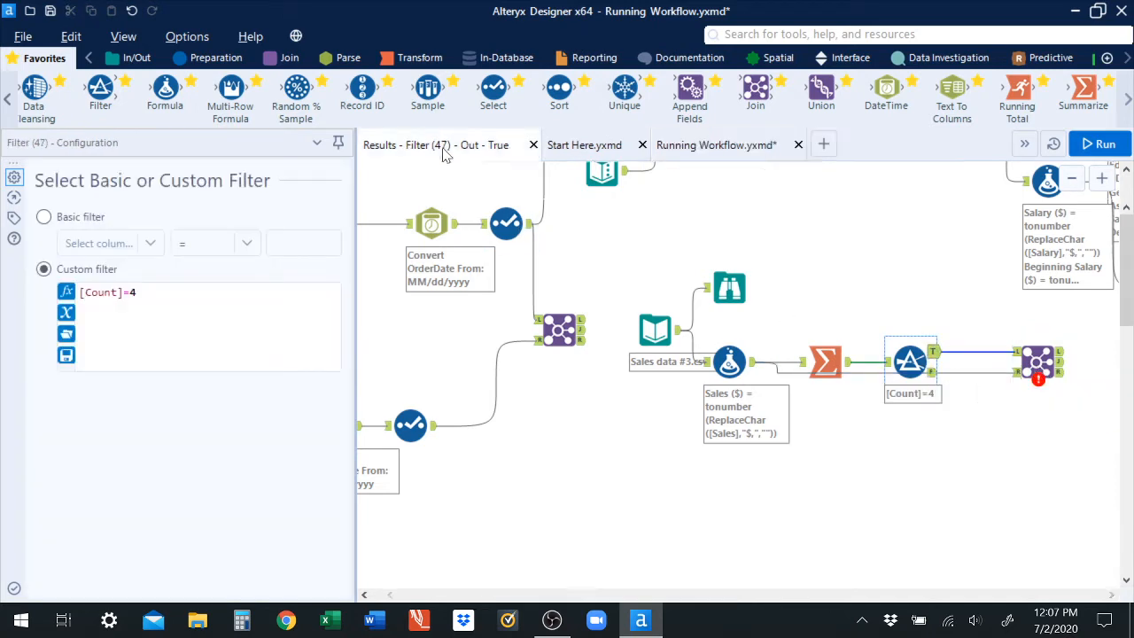
pyautogui.click(445, 154)
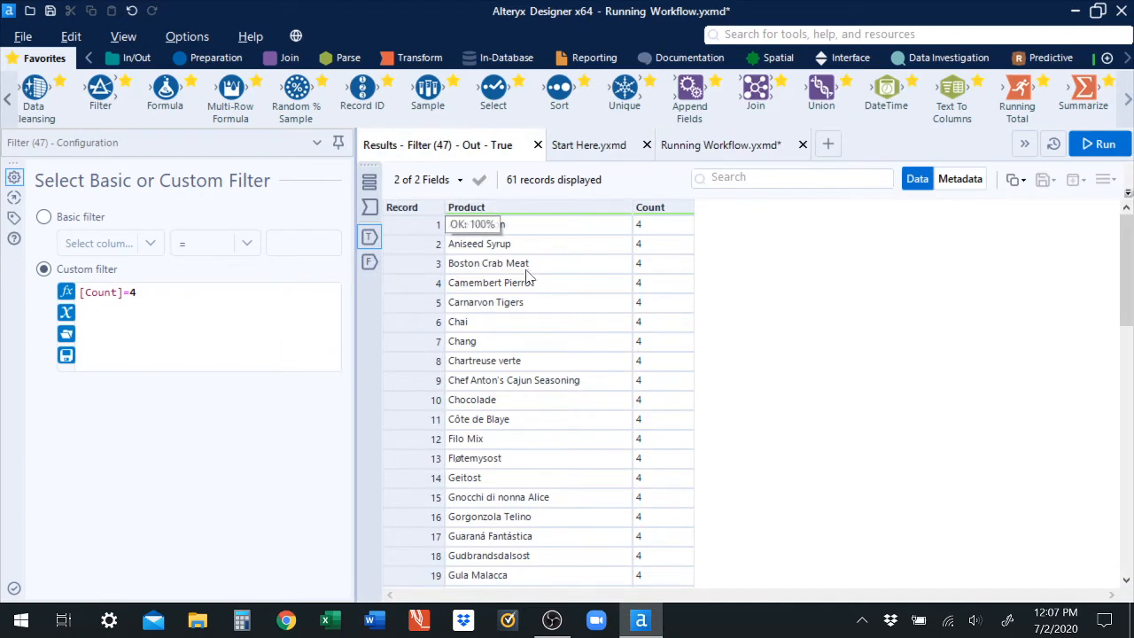
pyautogui.click(682, 151)
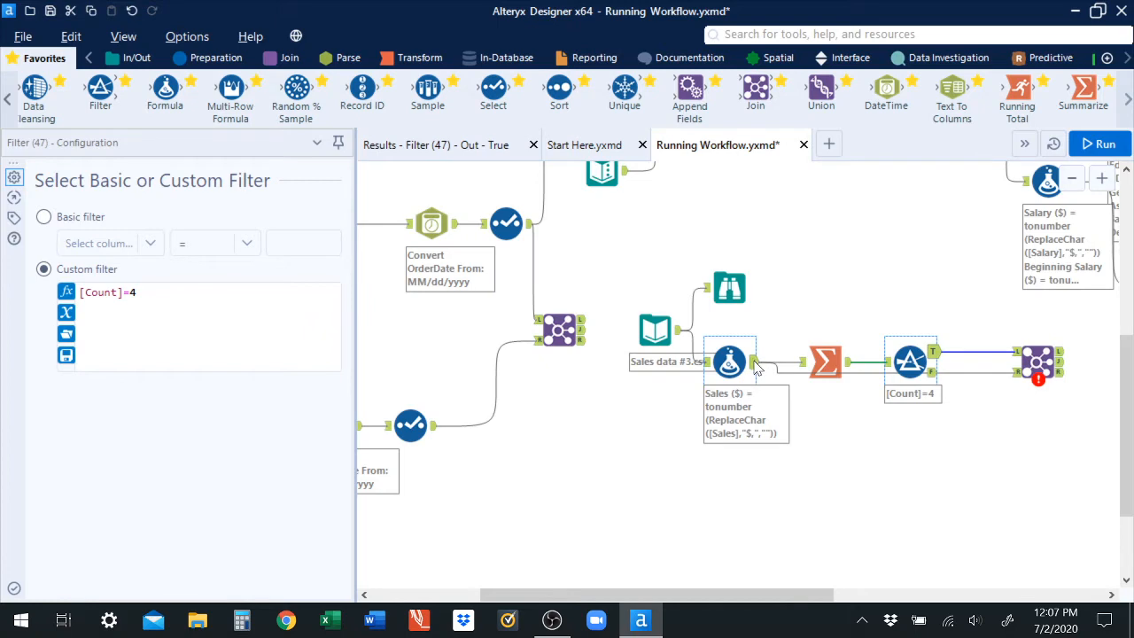
pyautogui.click(755, 368)
pyautogui.click(400, 146)
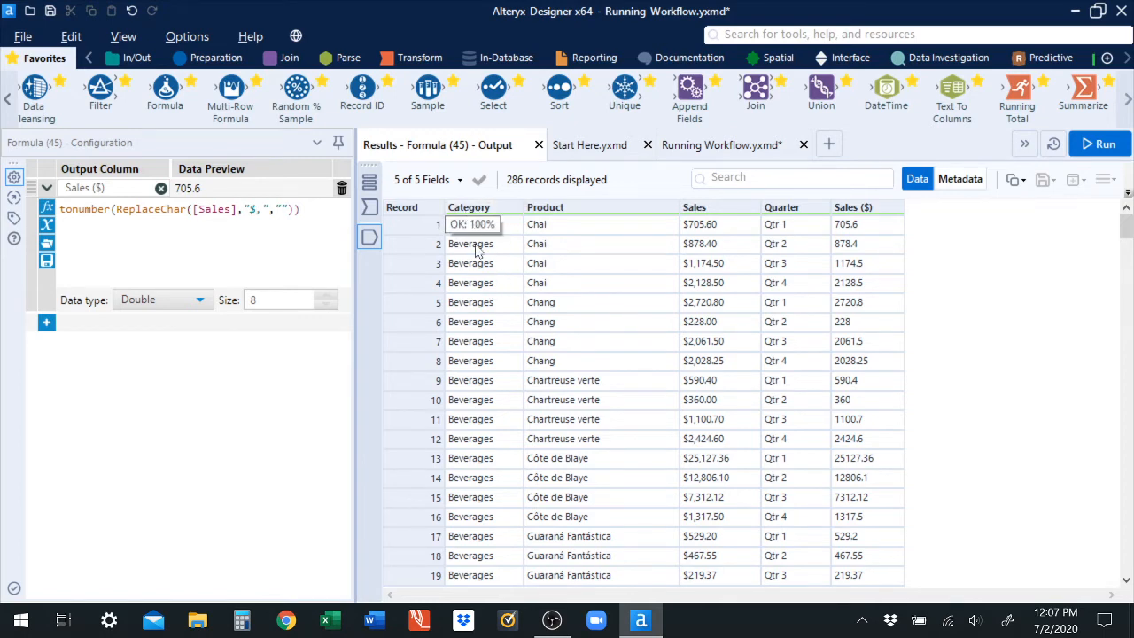
pyautogui.click(695, 153)
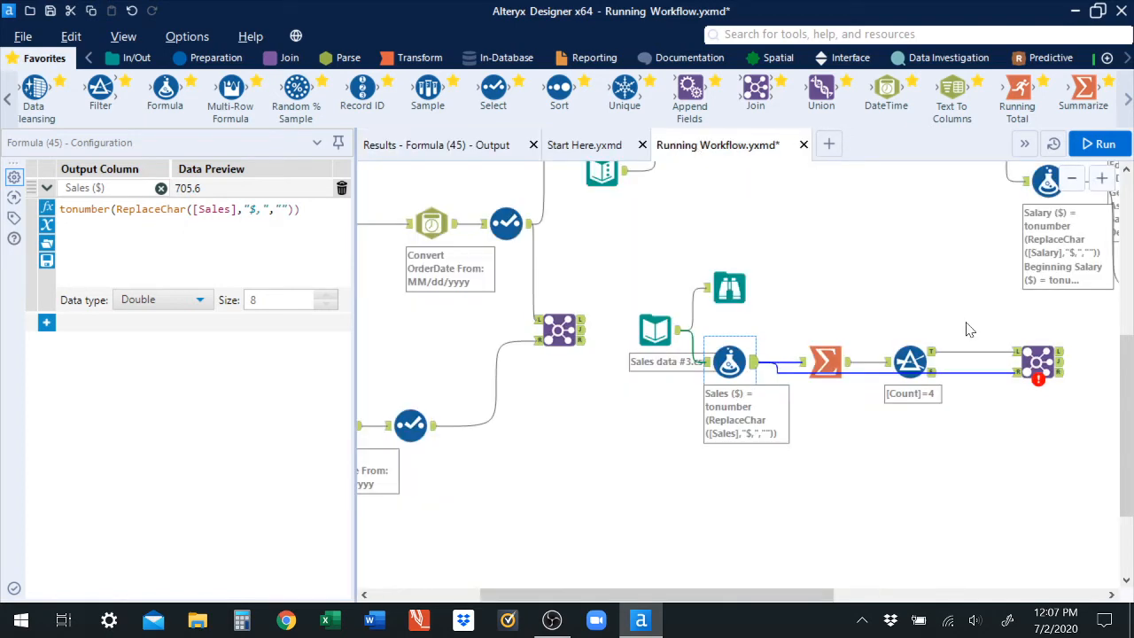
pyautogui.click(932, 354)
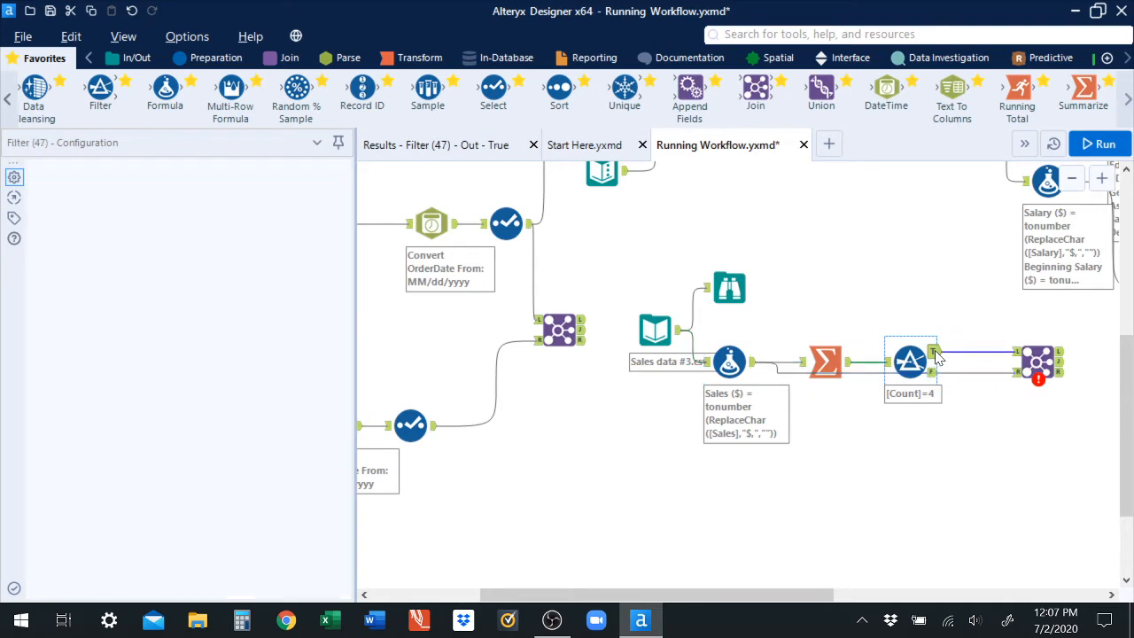
pyautogui.click(472, 154)
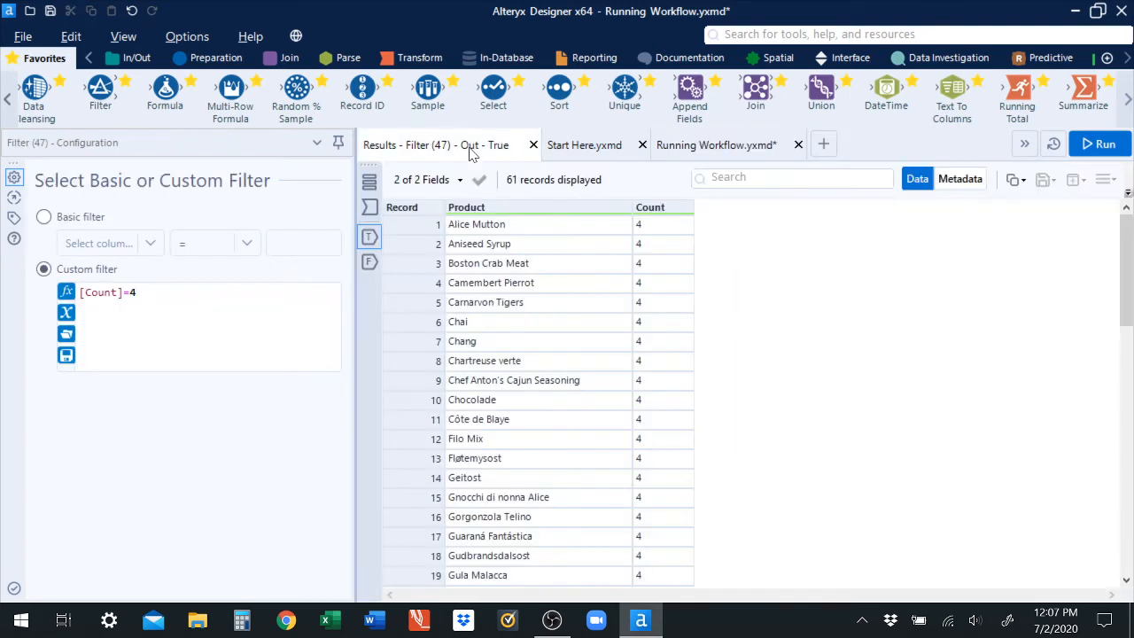
# - Configure the Join tool to match the left and right inputs on the Product field
pyautogui.click(700, 147)
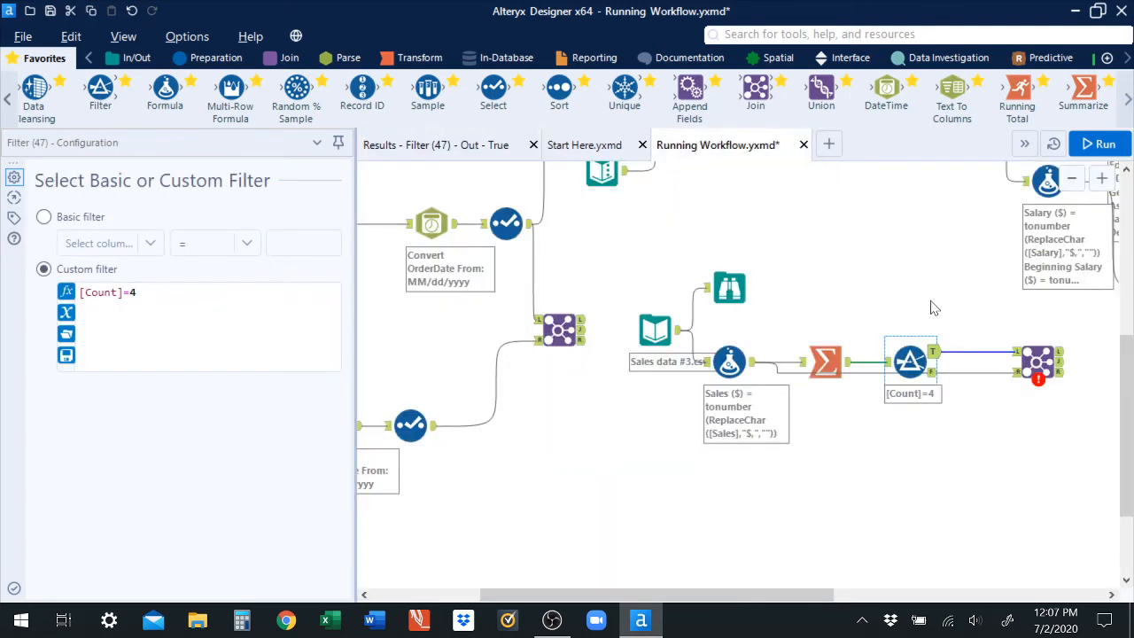
pyautogui.moveTo(990, 336); pyautogui.dragTo(1018, 353)
pyautogui.click(1041, 376)
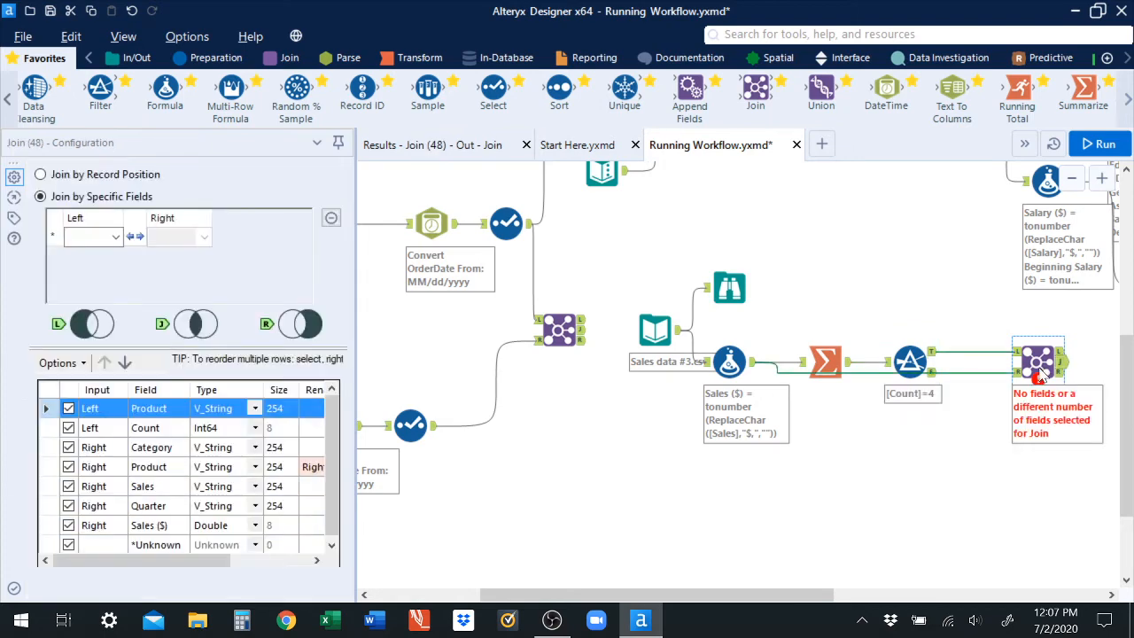
pyautogui.click(116, 237)
pyautogui.click(84, 255)
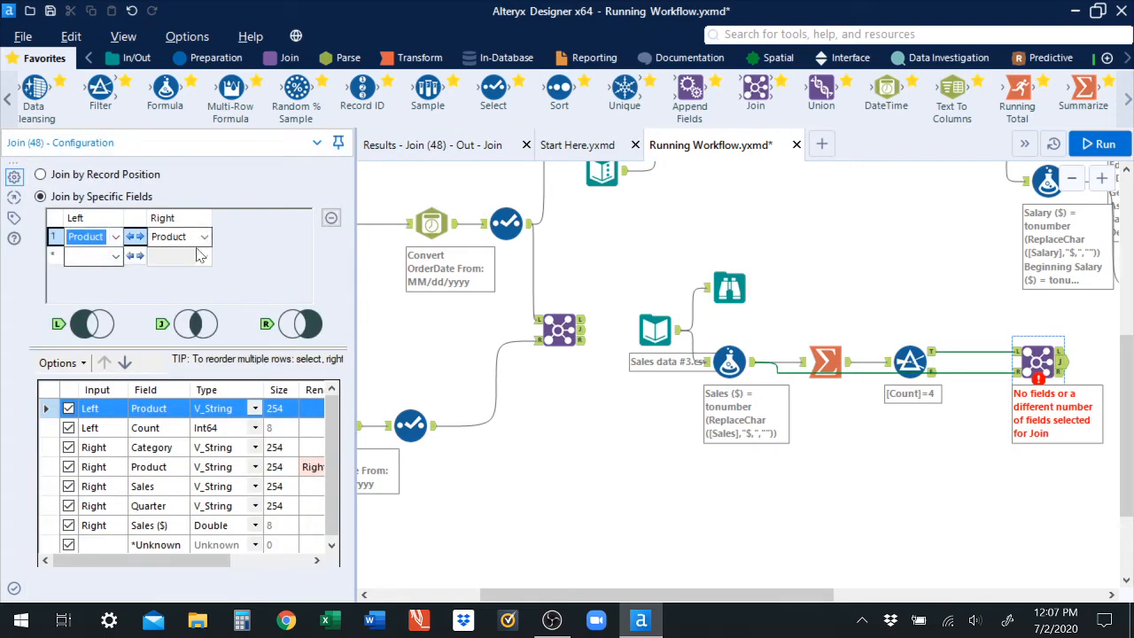
# - Exclude the left Count and the right Category, Product and Sales fields from the Join output and apply the configuration
pyautogui.click(68, 428)
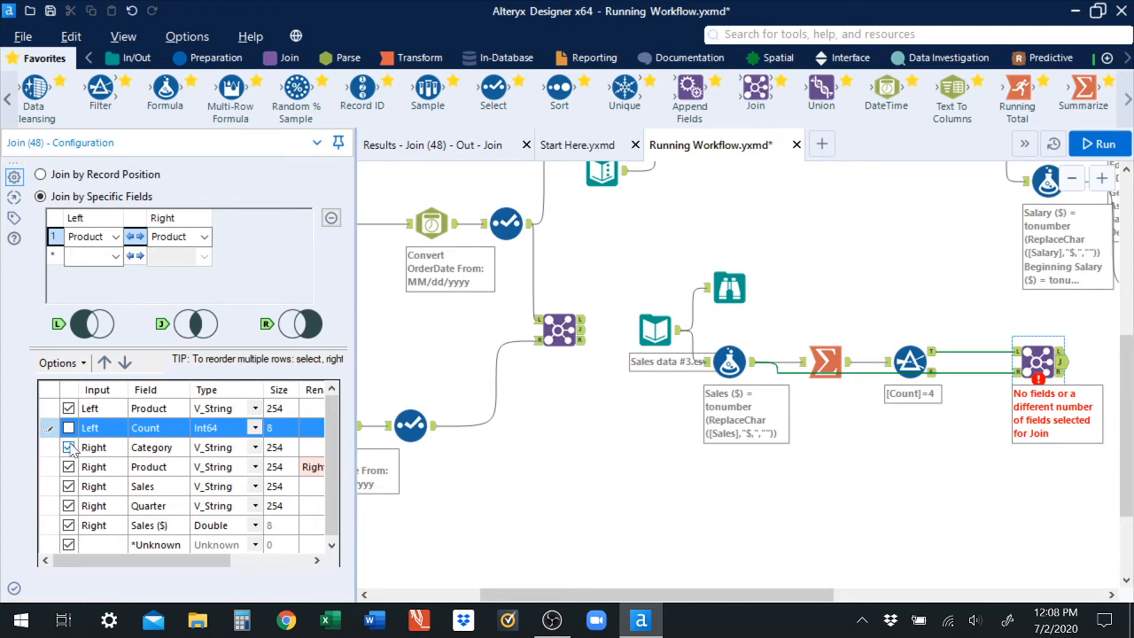
pyautogui.click(69, 447)
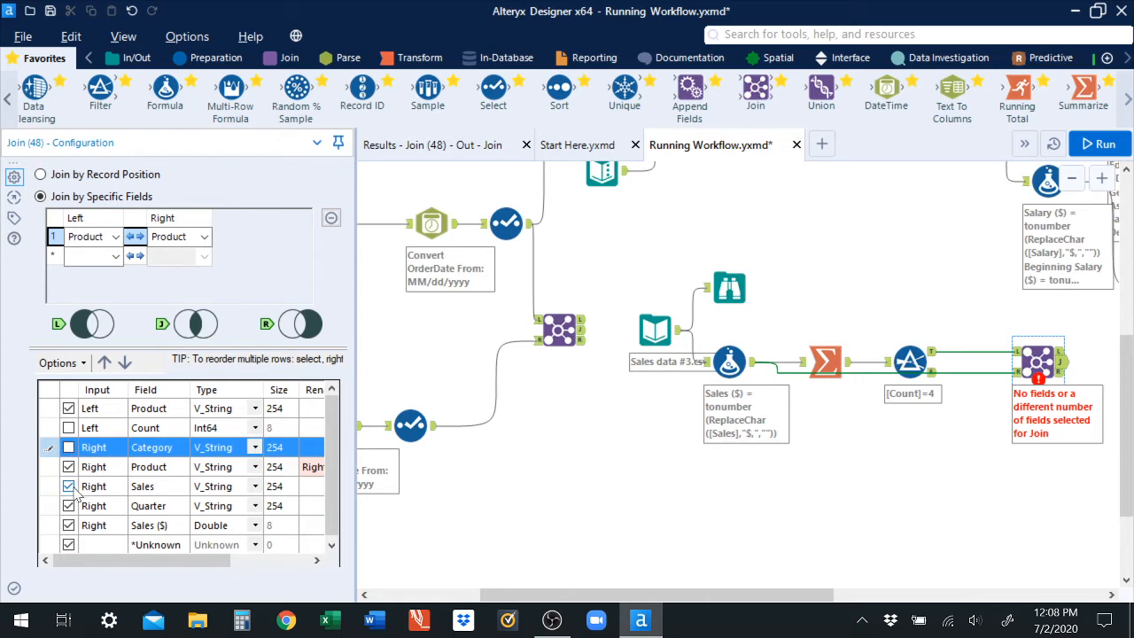
pyautogui.click(69, 488)
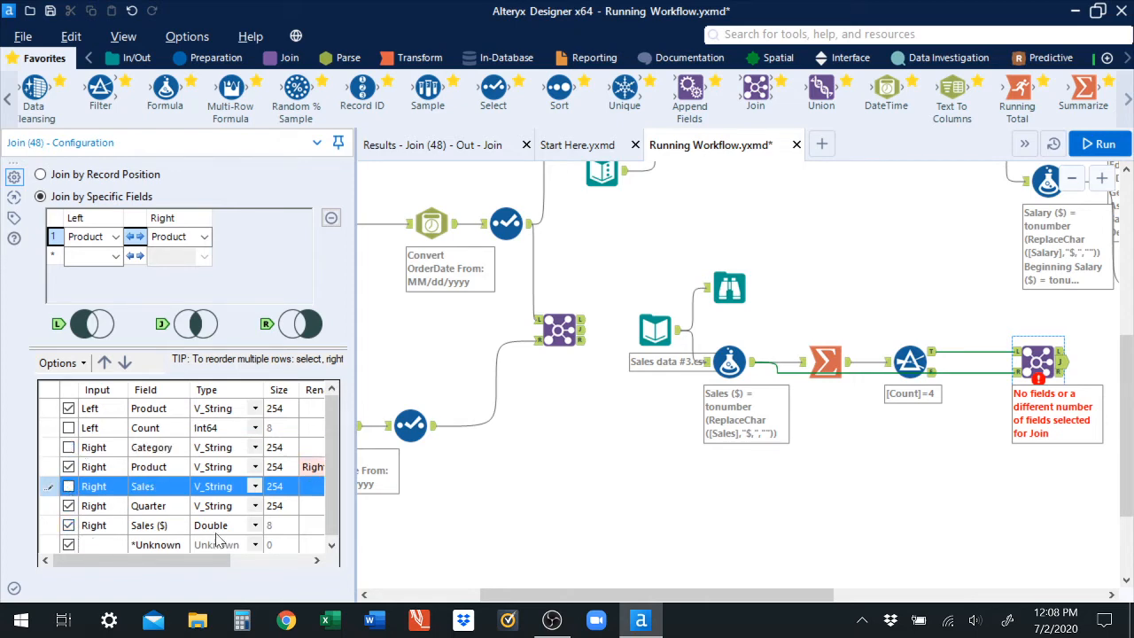
pyautogui.click(69, 467)
pyautogui.moveTo(220, 570)
pyautogui.mouseDown()
pyautogui.moveTo(261, 570)
pyautogui.moveTo(221, 570)
pyautogui.mouseUp()
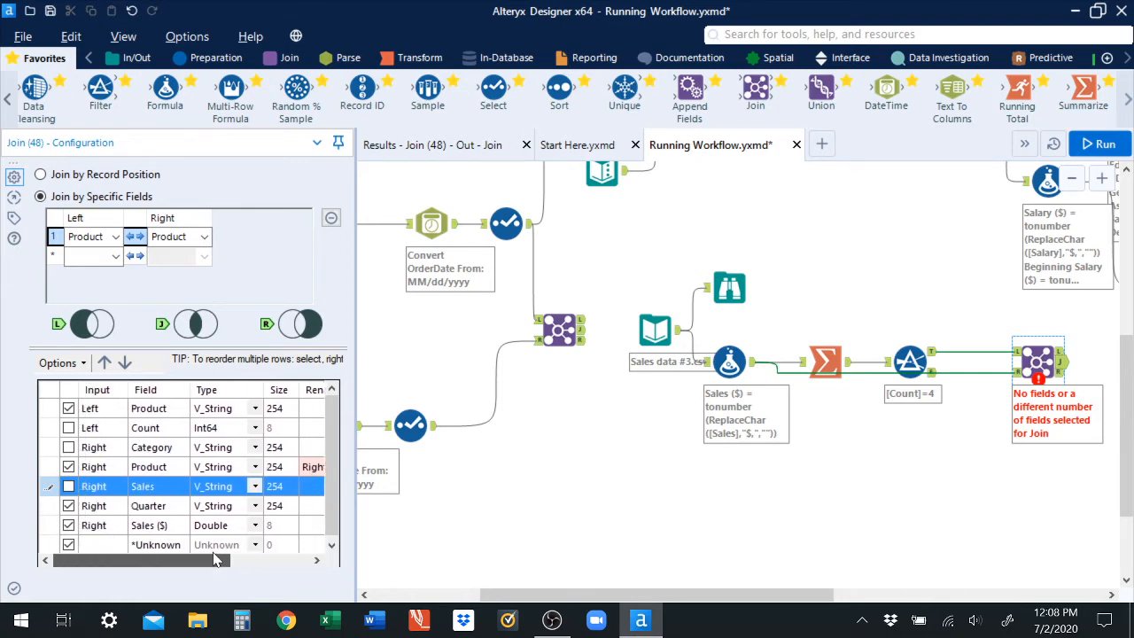
pyautogui.click(70, 467)
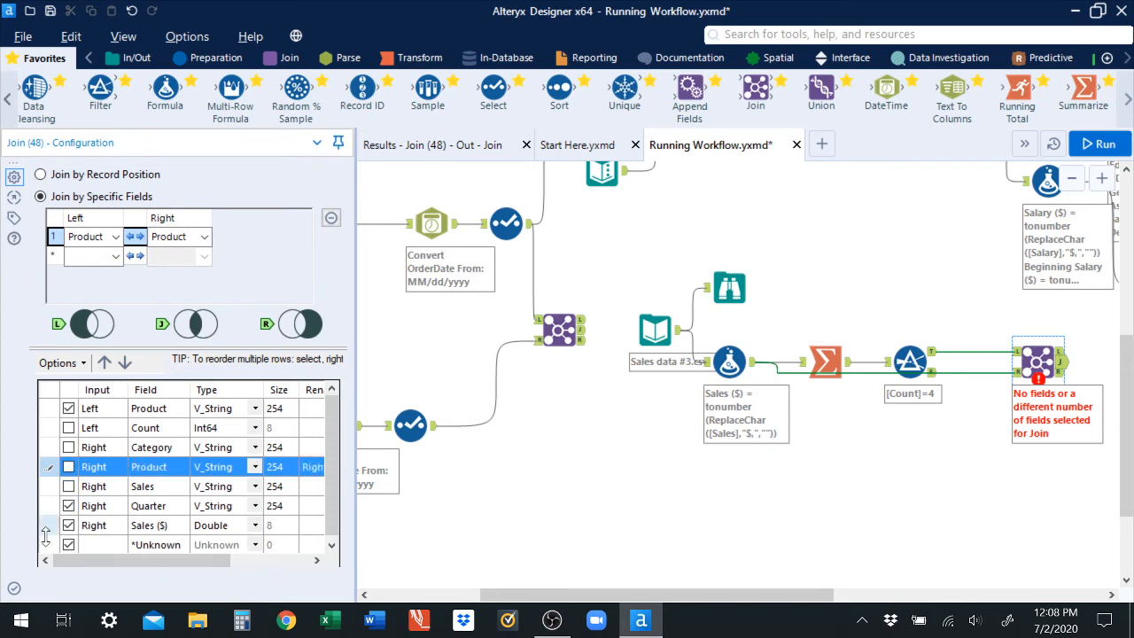
pyautogui.click(14, 590)
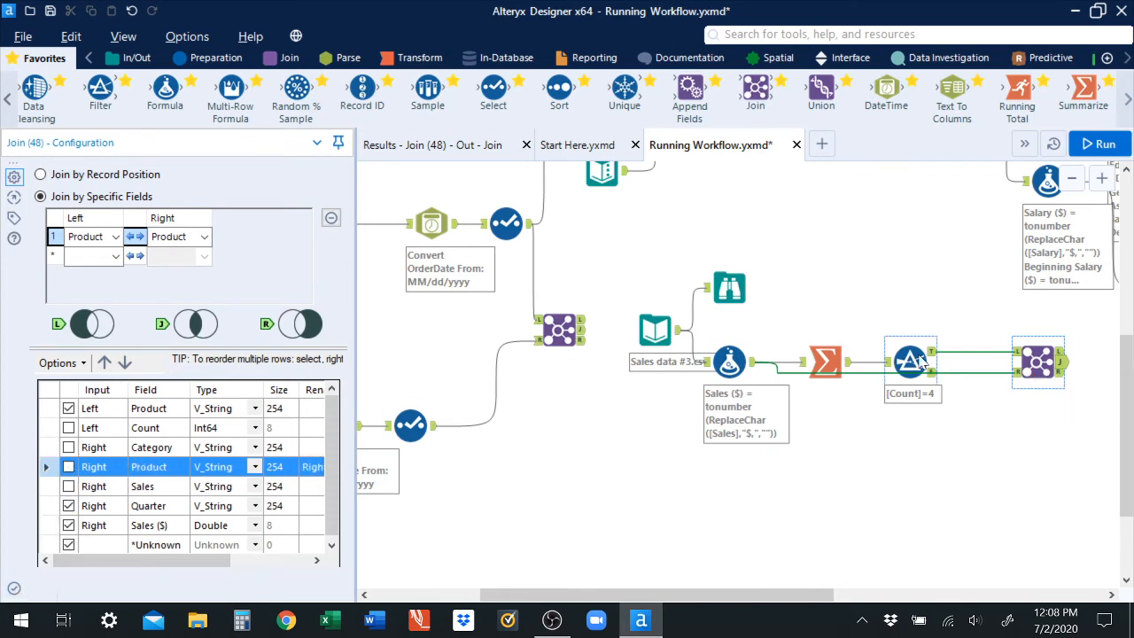
# - Run the workflow and display the records from the Join tool's J output
pyautogui.click(1101, 147)
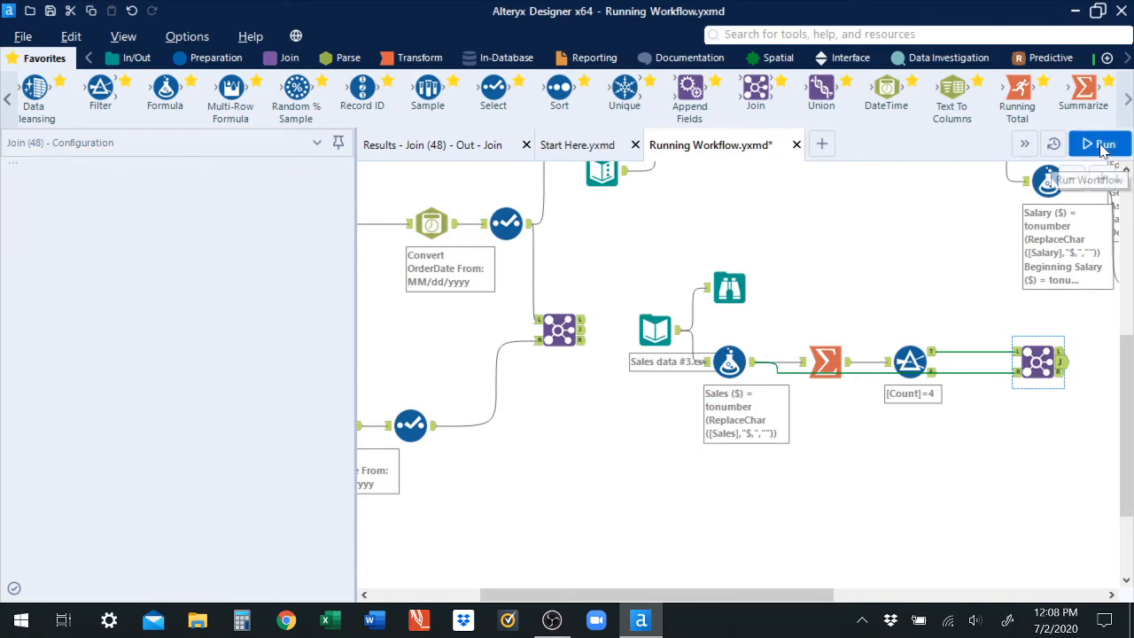
pyautogui.click(1058, 362)
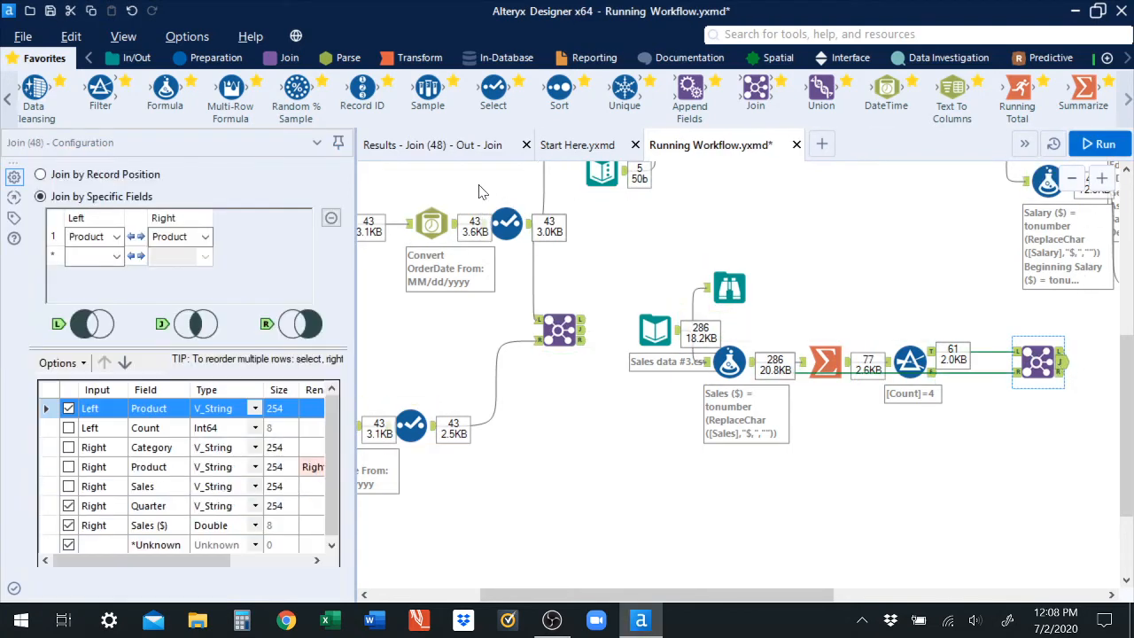
pyautogui.click(442, 147)
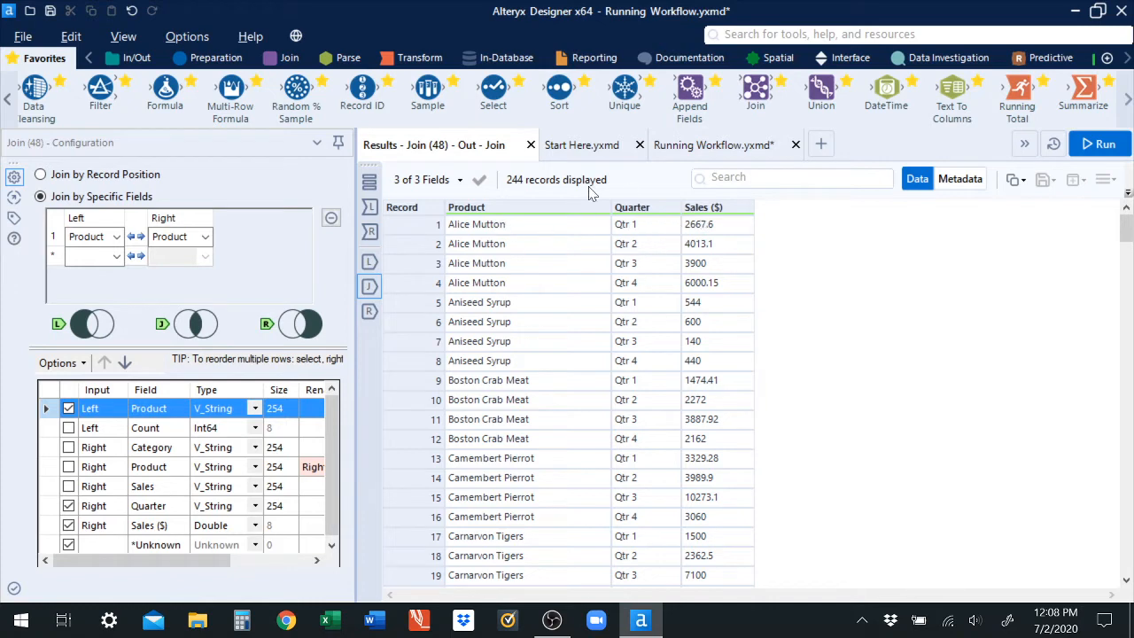
pyautogui.moveTo(536, 220)
# - Reopen the Join's J output and examine the four quarterly Sales ($) values for Alice Mutton and Aniseed Syrup
pyautogui.click(690, 147)
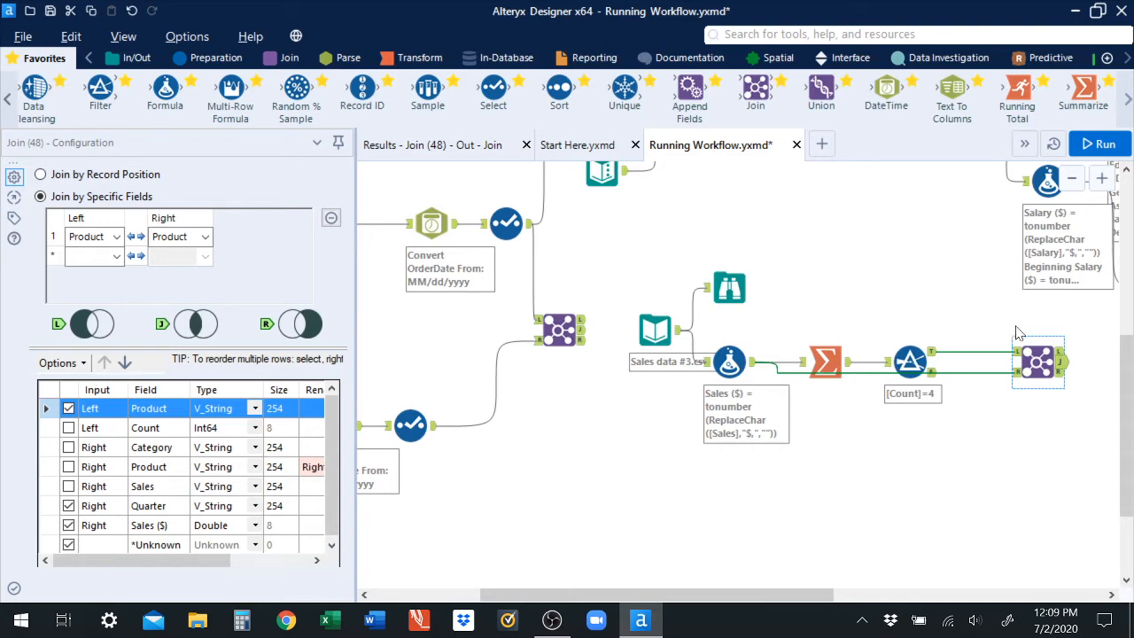
pyautogui.click(1066, 363)
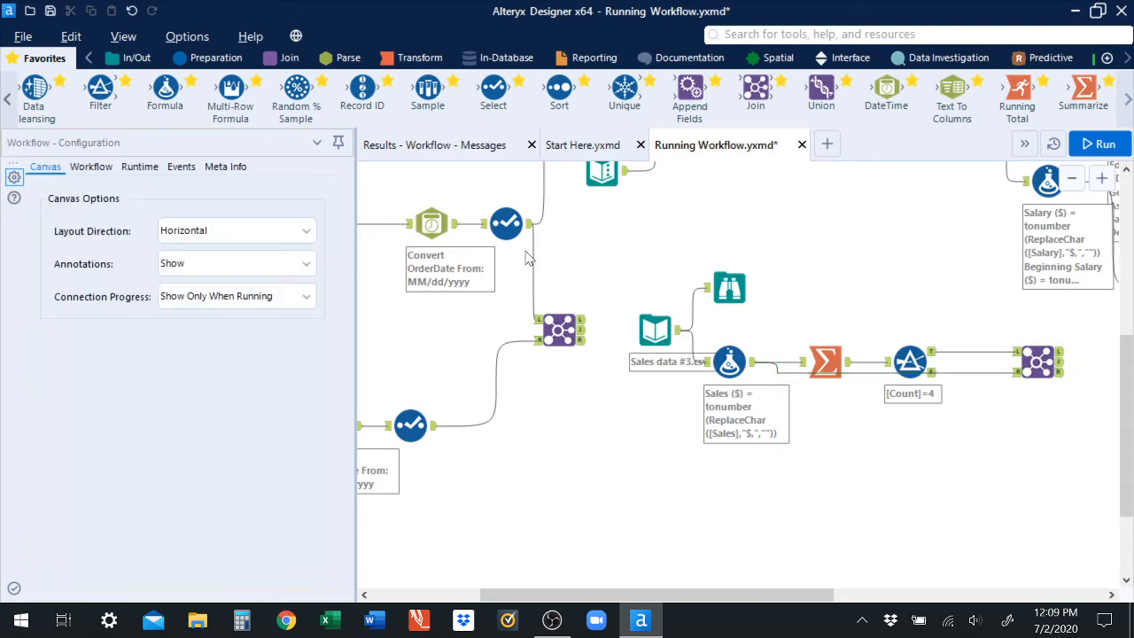
pyautogui.click(1038, 362)
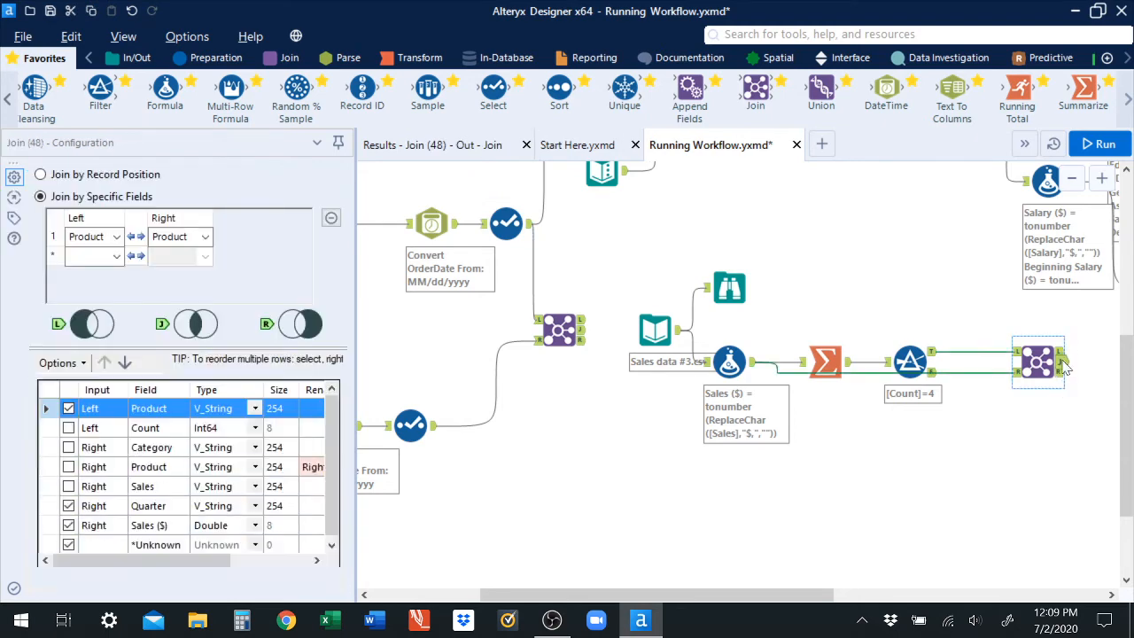
pyautogui.click(470, 149)
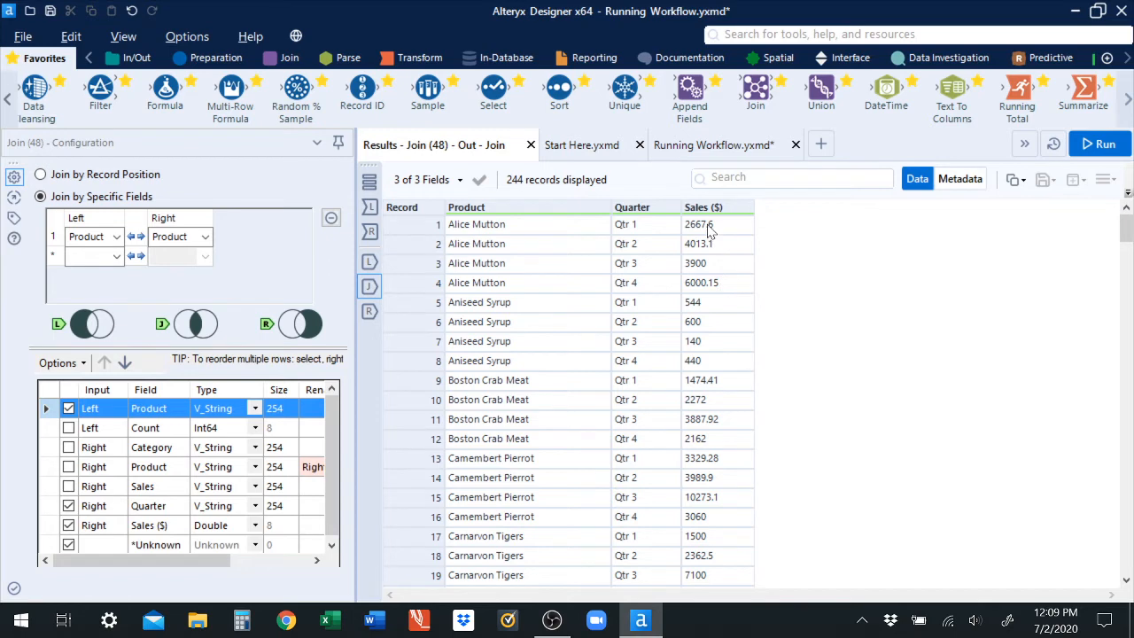
pyautogui.moveTo(707, 226); pyautogui.dragTo(714, 284)
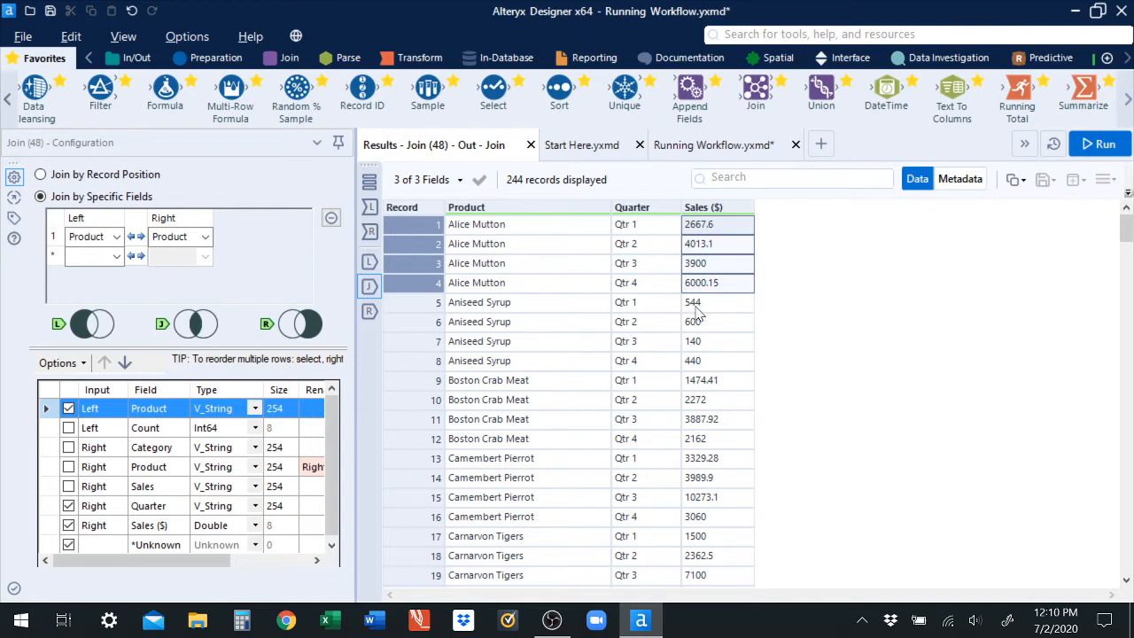
pyautogui.moveTo(697, 306); pyautogui.dragTo(700, 363)
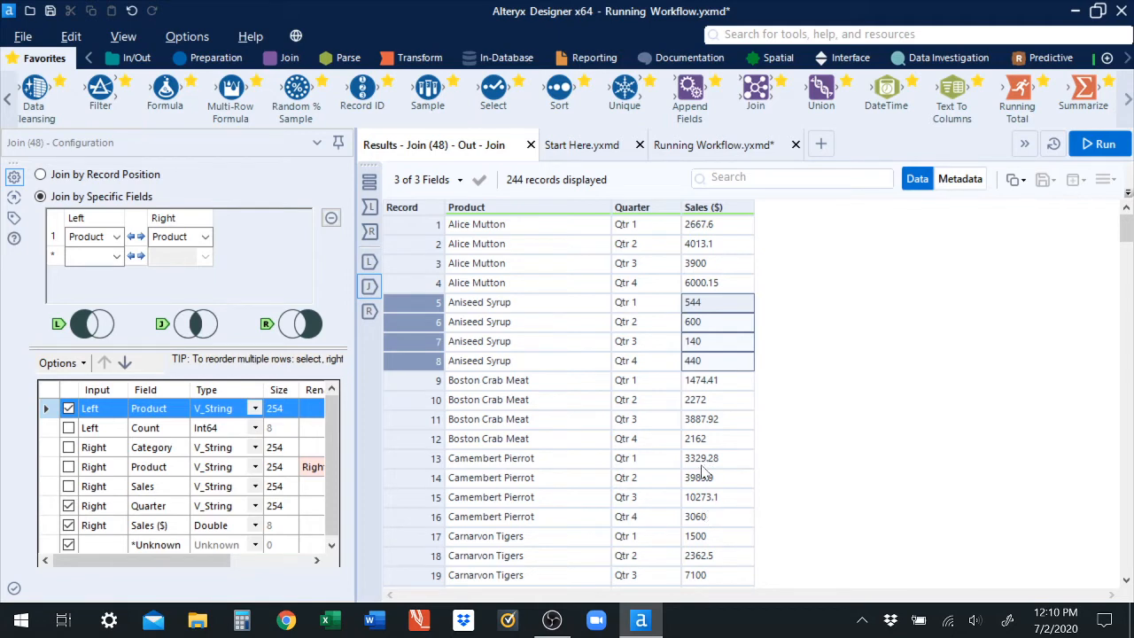
# - Mark the Pearson Correlation tool from the Data Investigation category as a favorite and locate it among the favorite tools
pyautogui.click(706, 154)
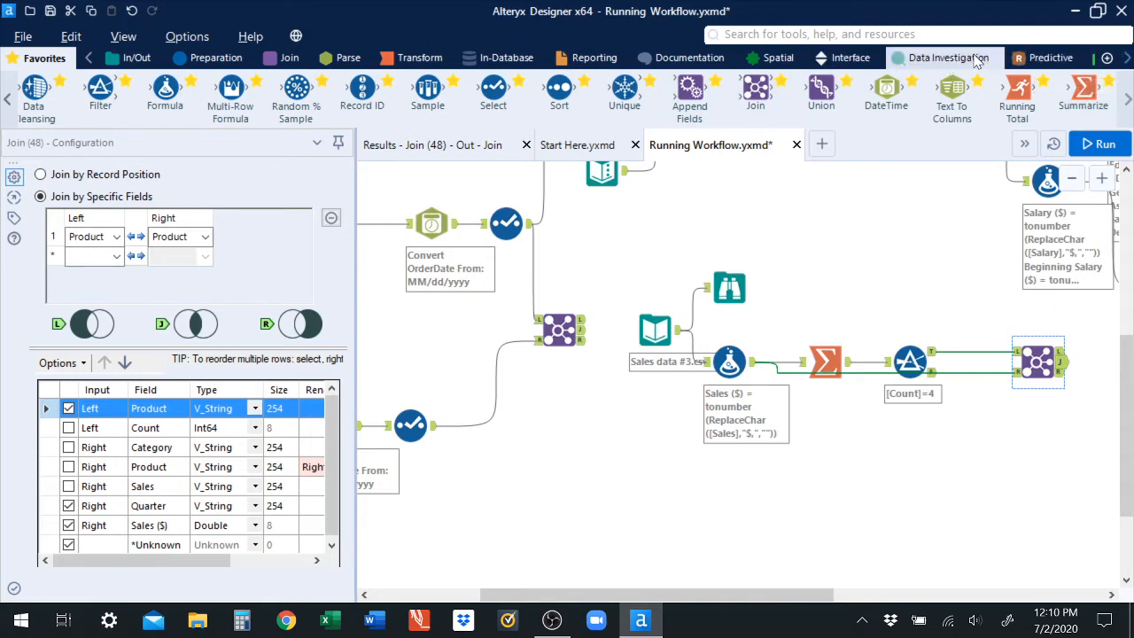
pyautogui.click(948, 57)
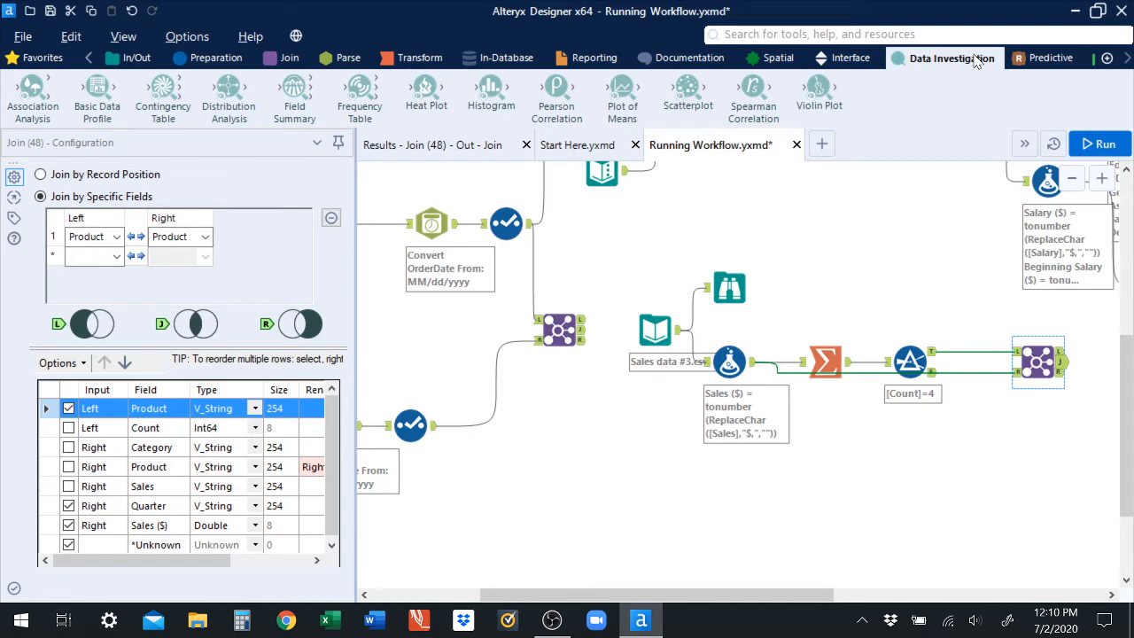
pyautogui.click(583, 80)
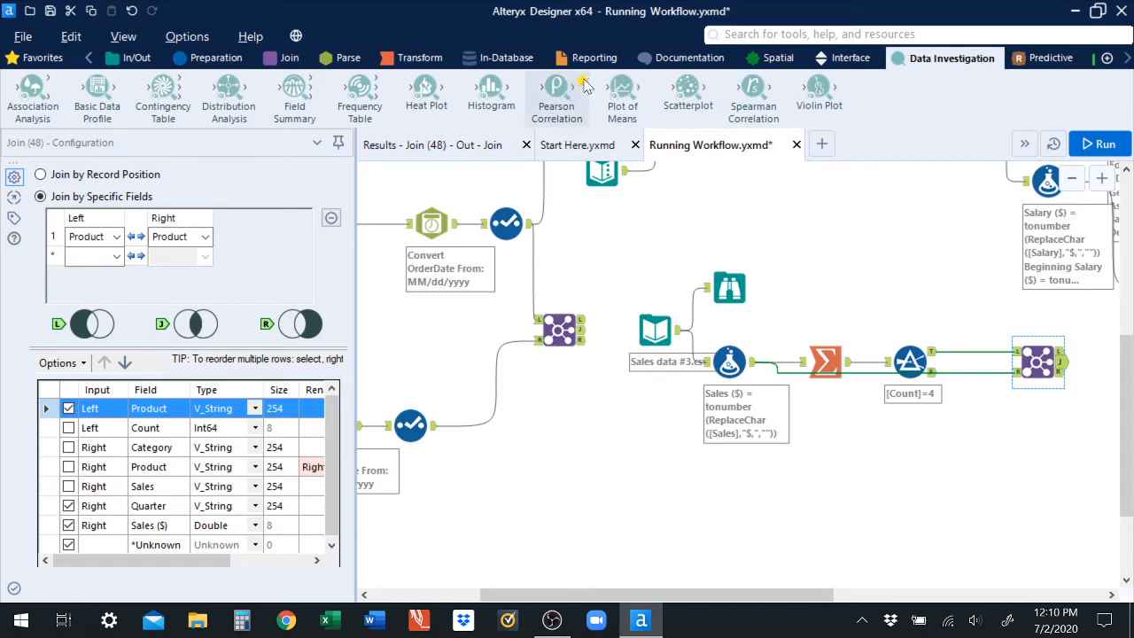
pyautogui.click(55, 62)
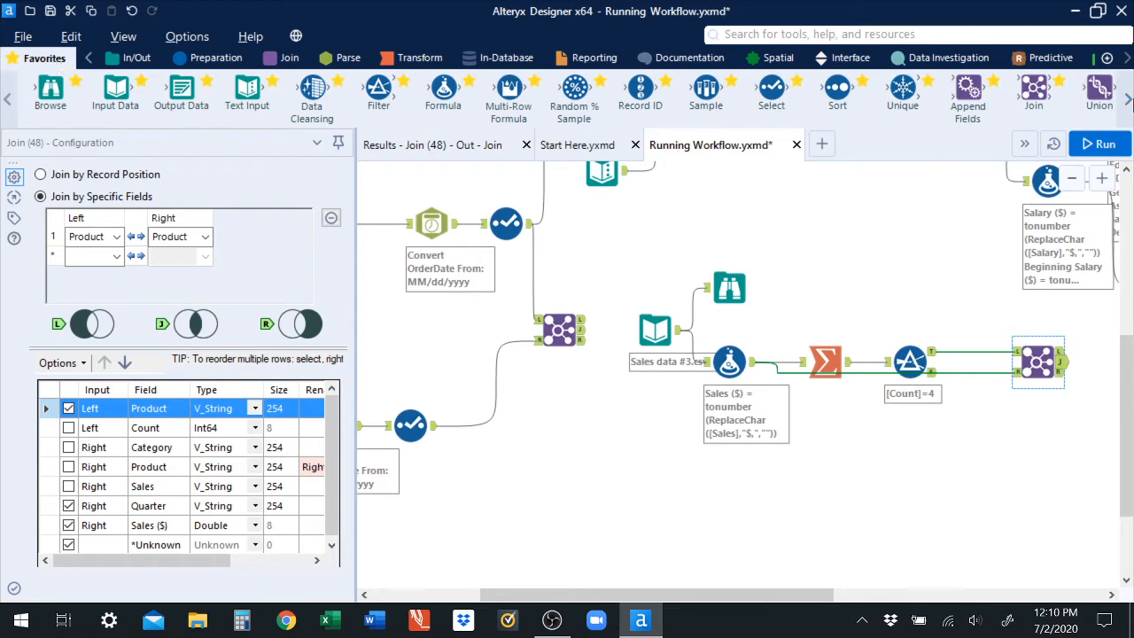
pyautogui.click(1131, 100)
pyautogui.click(1130, 100)
pyautogui.click(1130, 99)
pyautogui.click(1131, 99)
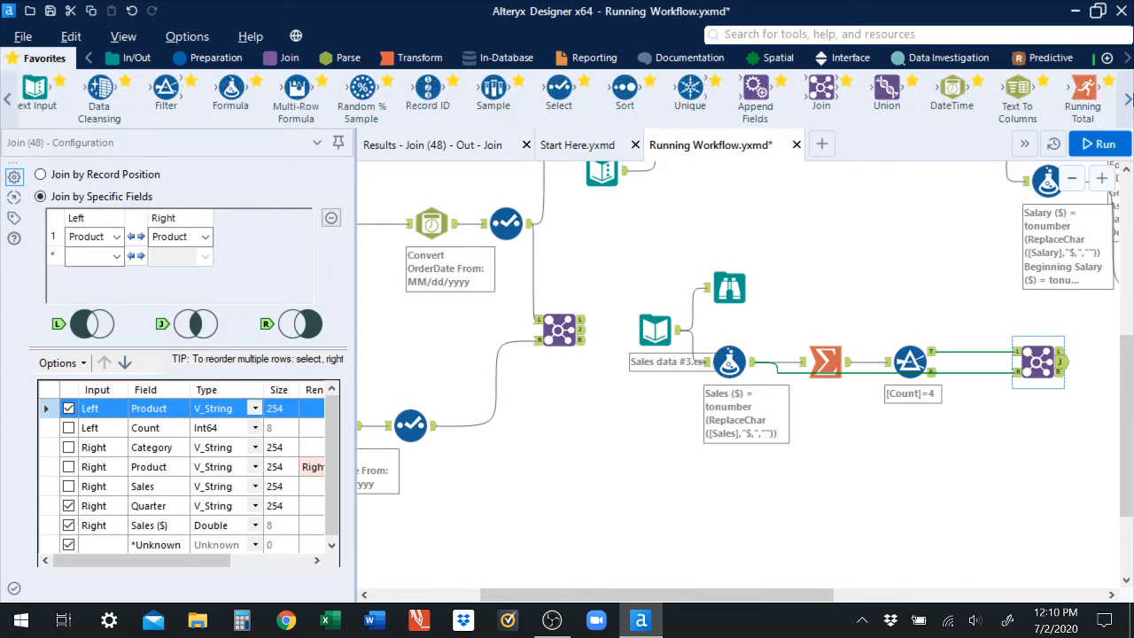
pyautogui.click(1130, 99)
pyautogui.click(1128, 99)
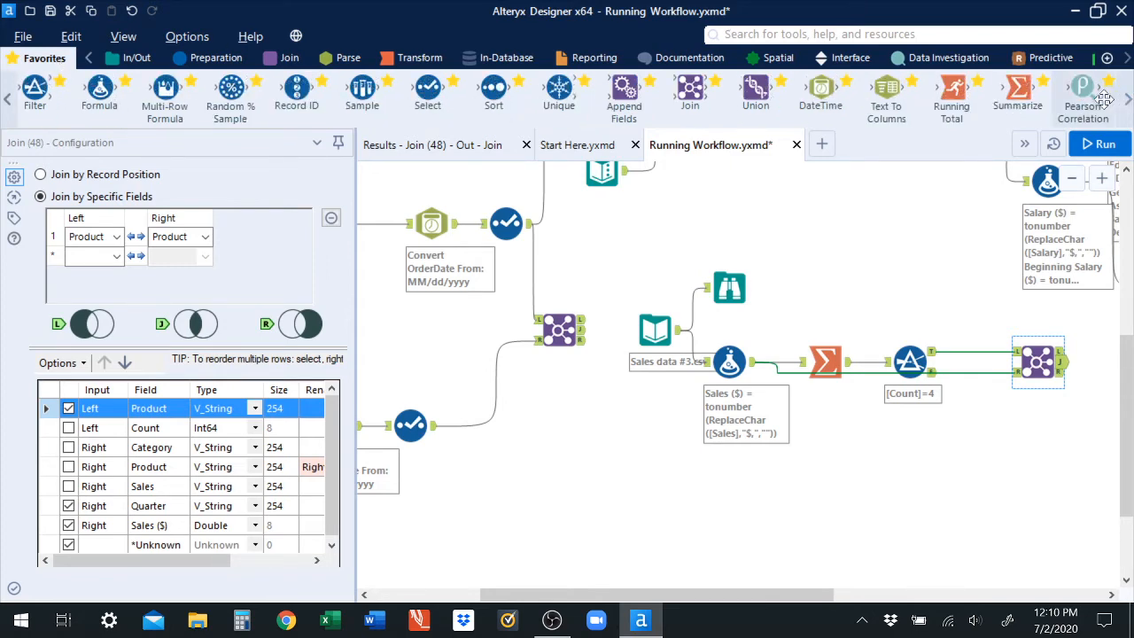
pyautogui.moveTo(1083, 89)
pyautogui.mouseDown()
pyautogui.moveTo(1084, 316)
pyautogui.moveTo(1086, 91)
pyautogui.mouseUp()
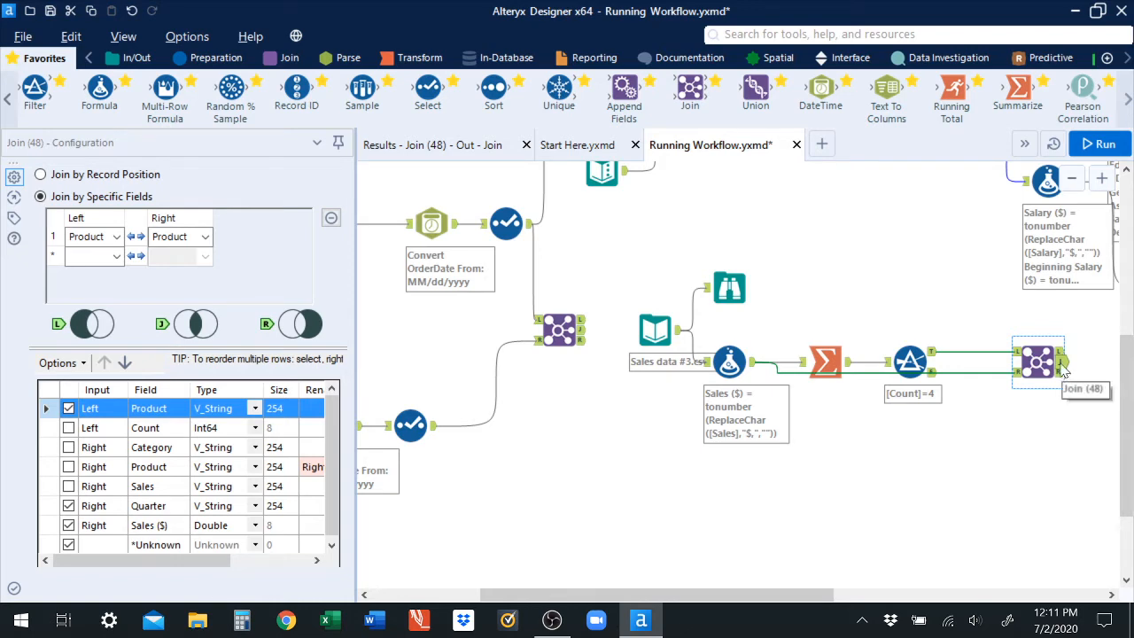
# - Examine the quarterly Sales ($) values for Aniseed Syrup and Boston Crab Meat in the Join output
pyautogui.click(443, 149)
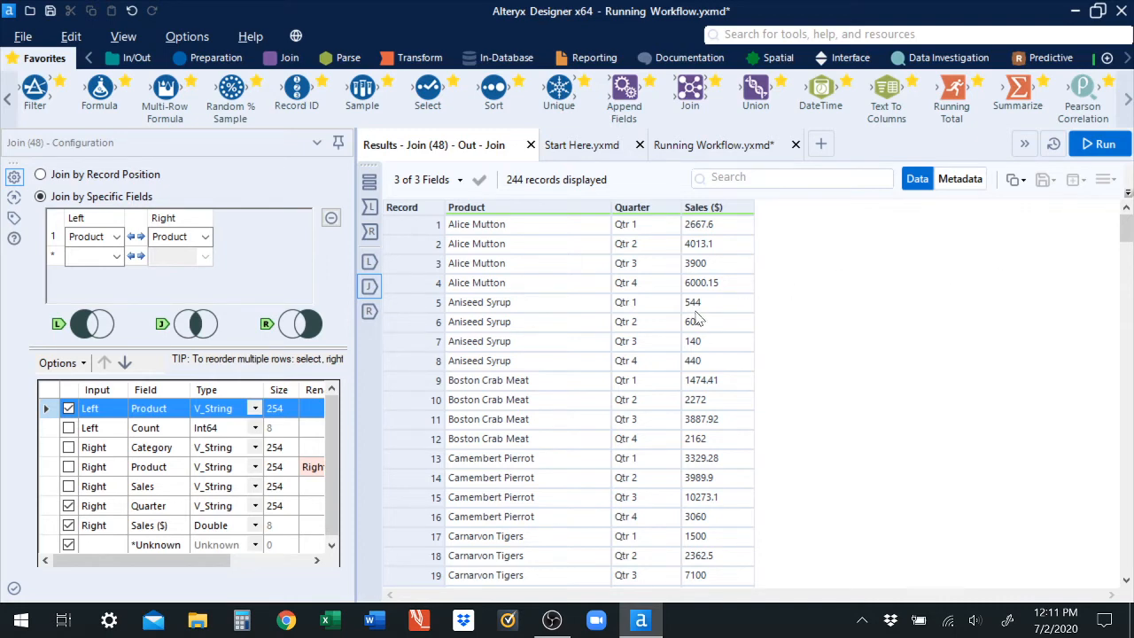
pyautogui.moveTo(695, 308); pyautogui.dragTo(696, 361)
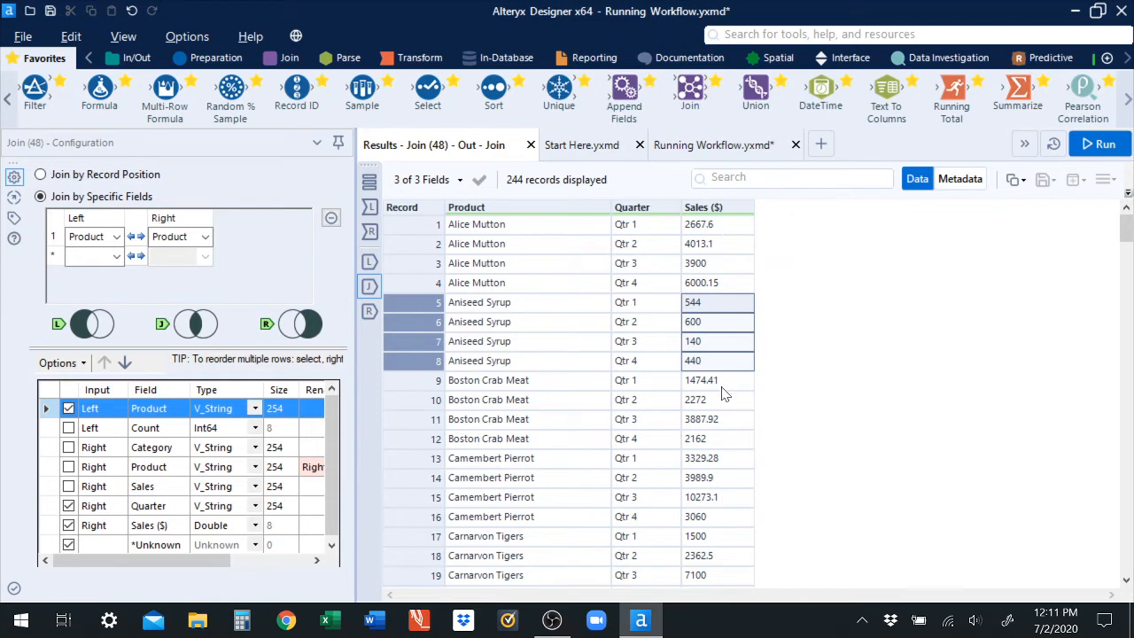
pyautogui.moveTo(720, 388); pyautogui.dragTo(722, 440)
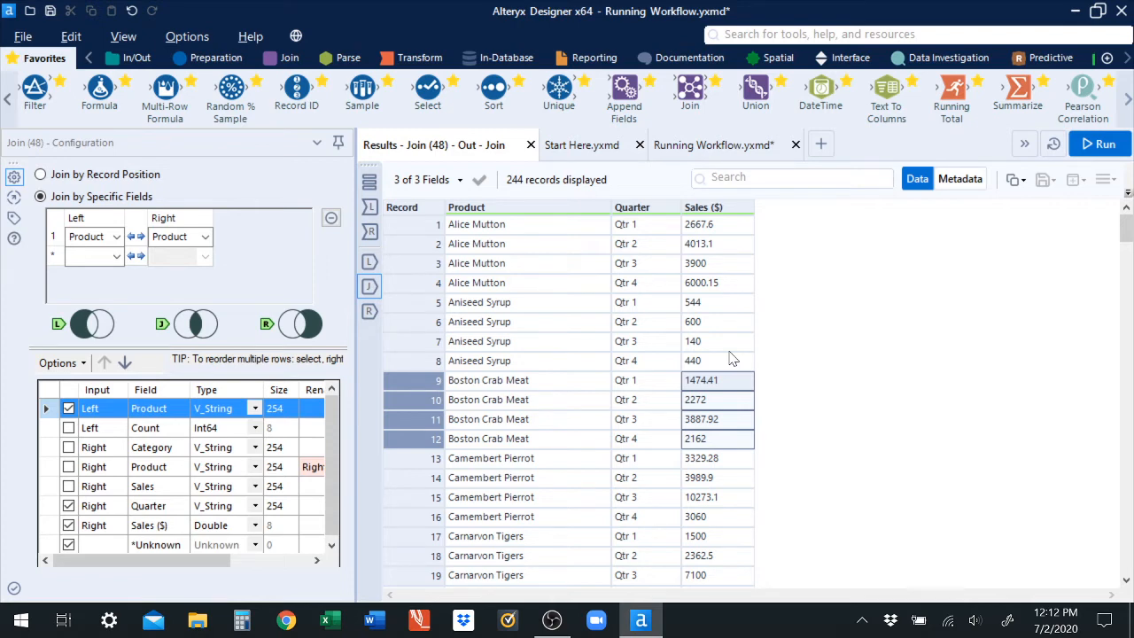
# - Mark the Cross Tab tool from the Transform category as a favorite and locate it among the favorite tools
pyautogui.click(698, 144)
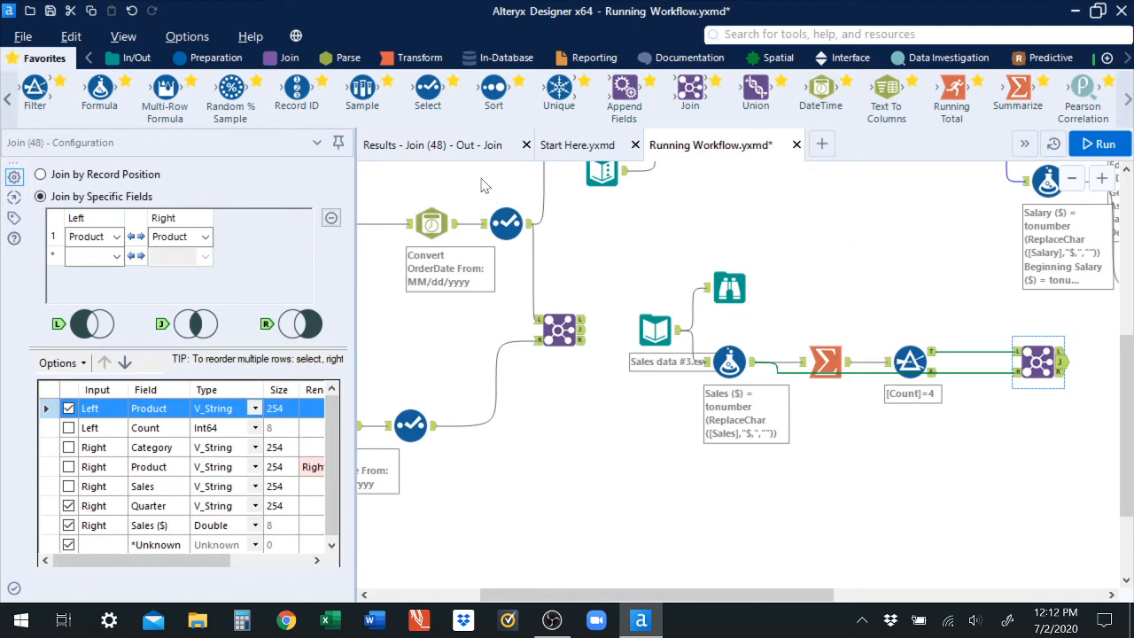
pyautogui.click(422, 61)
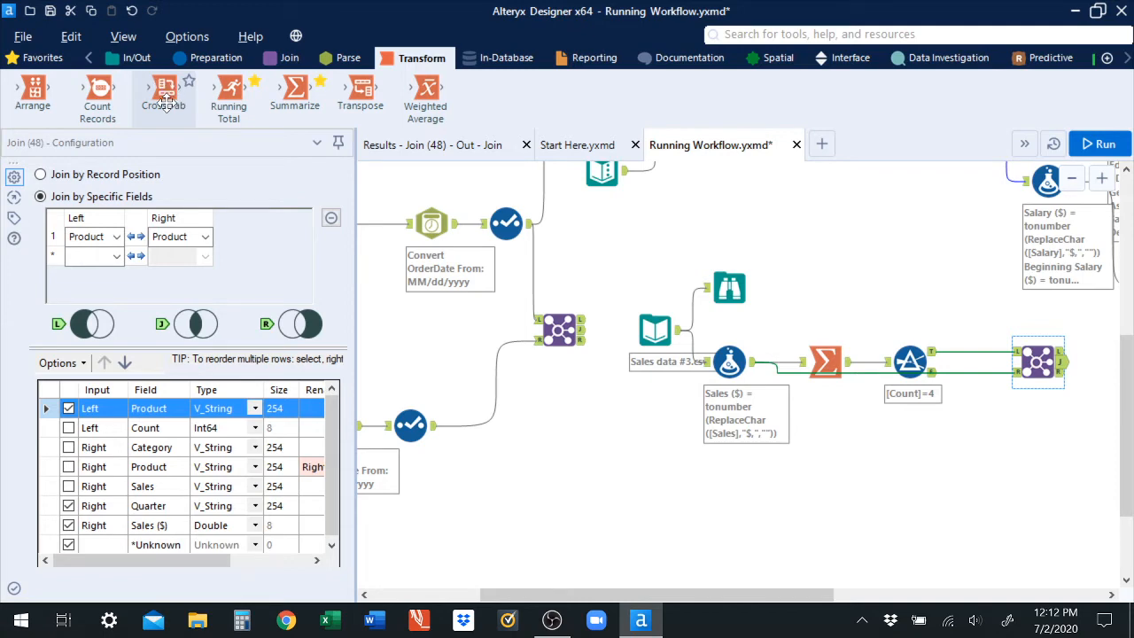
pyautogui.click(190, 82)
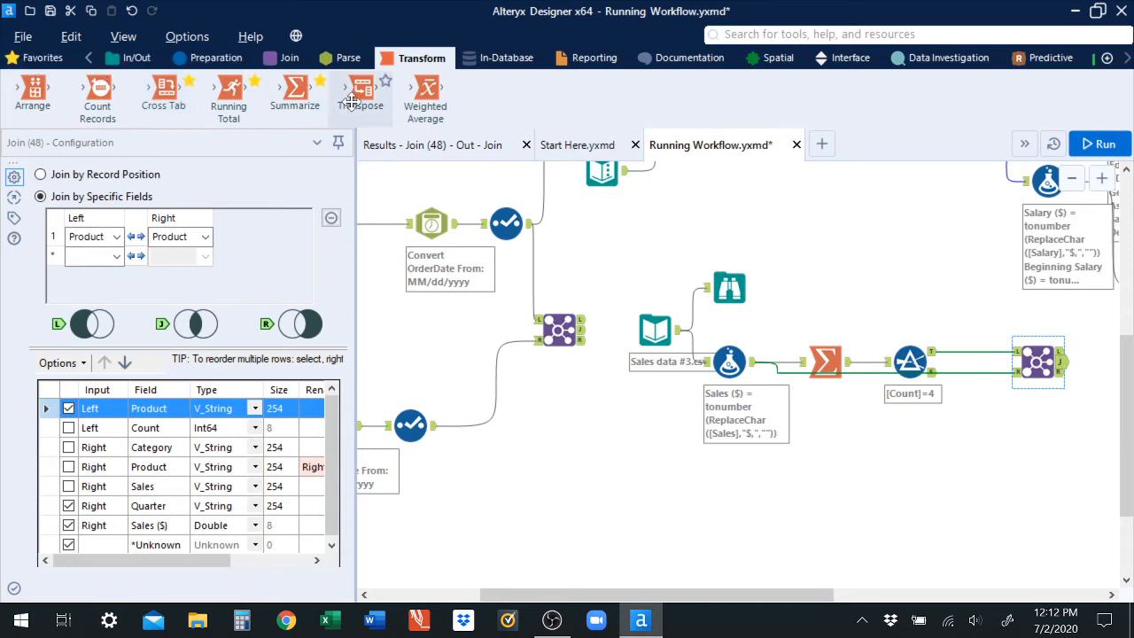
pyautogui.click(26, 59)
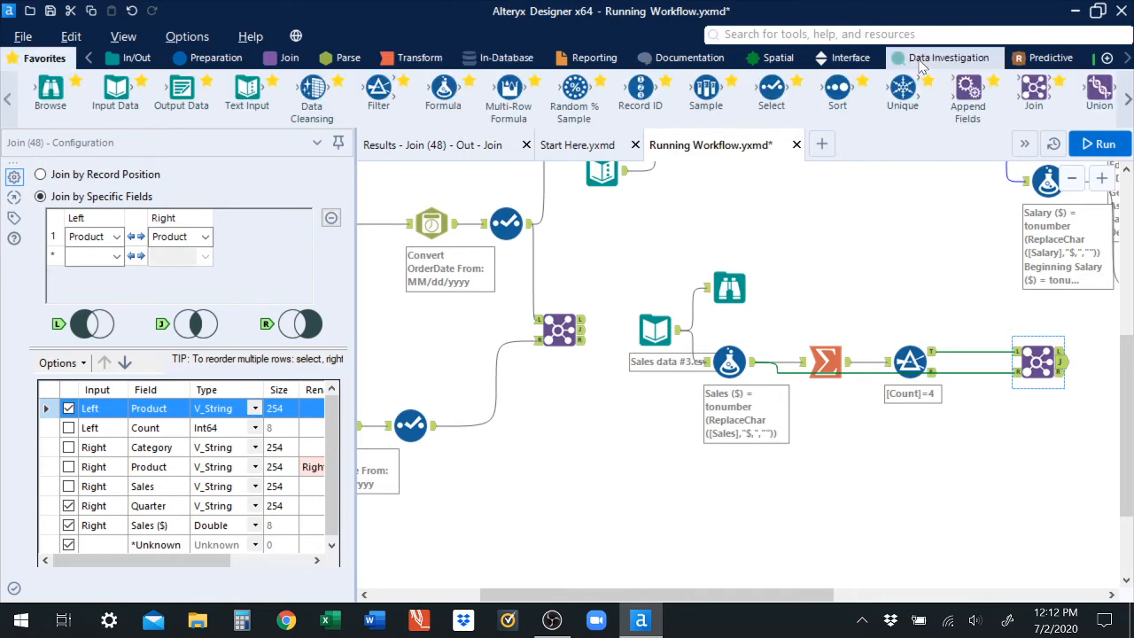
pyautogui.click(1128, 105)
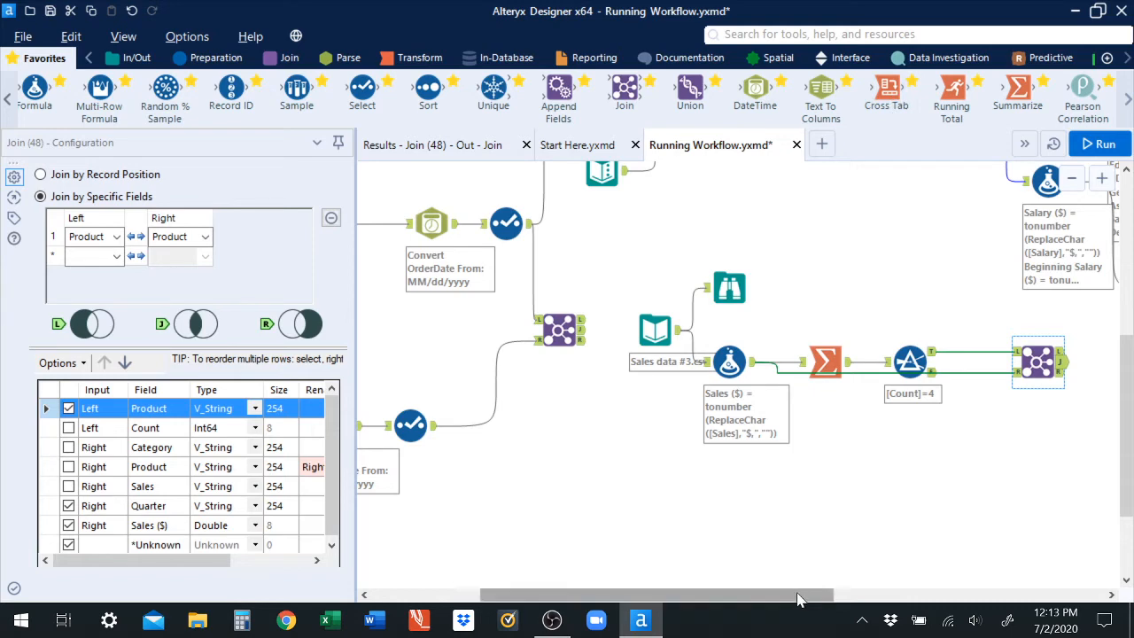
# - Add a Cross Tab tool after the Join tool, connected to its J output
pyautogui.moveTo(797, 597); pyautogui.dragTo(910, 577)
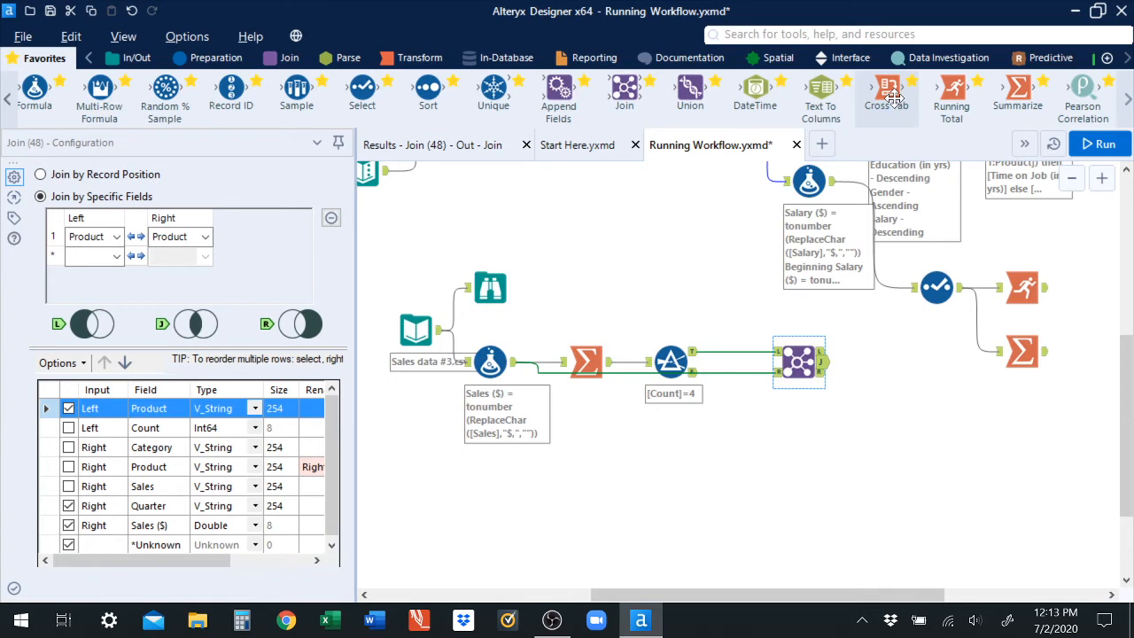
pyautogui.moveTo(892, 98); pyautogui.dragTo(893, 363)
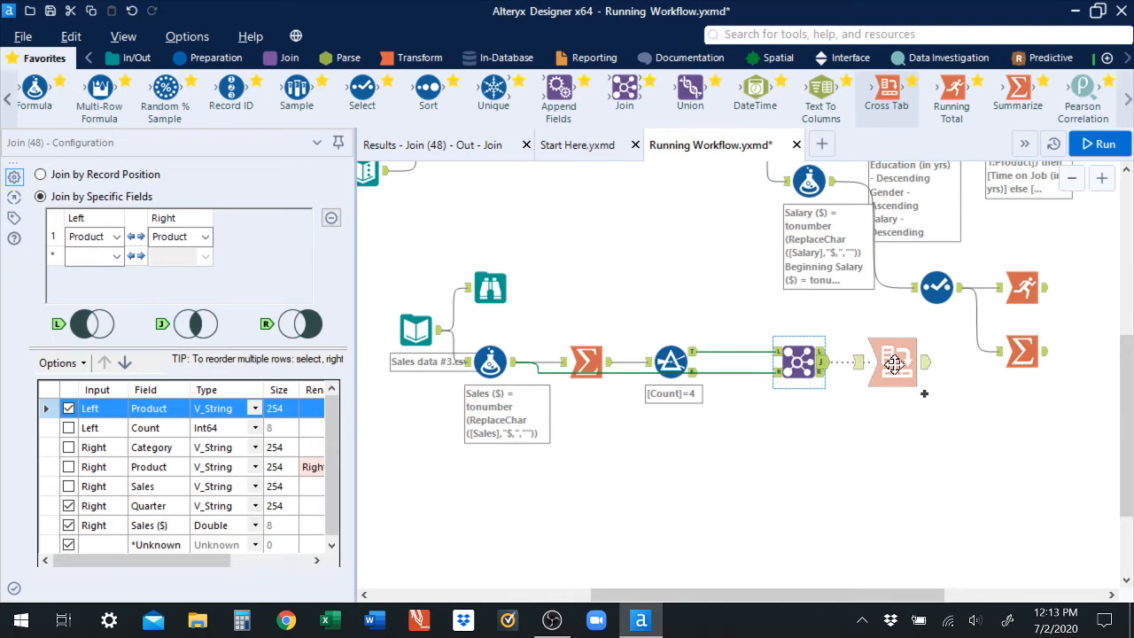
pyautogui.moveTo(894, 363); pyautogui.dragTo(893, 363)
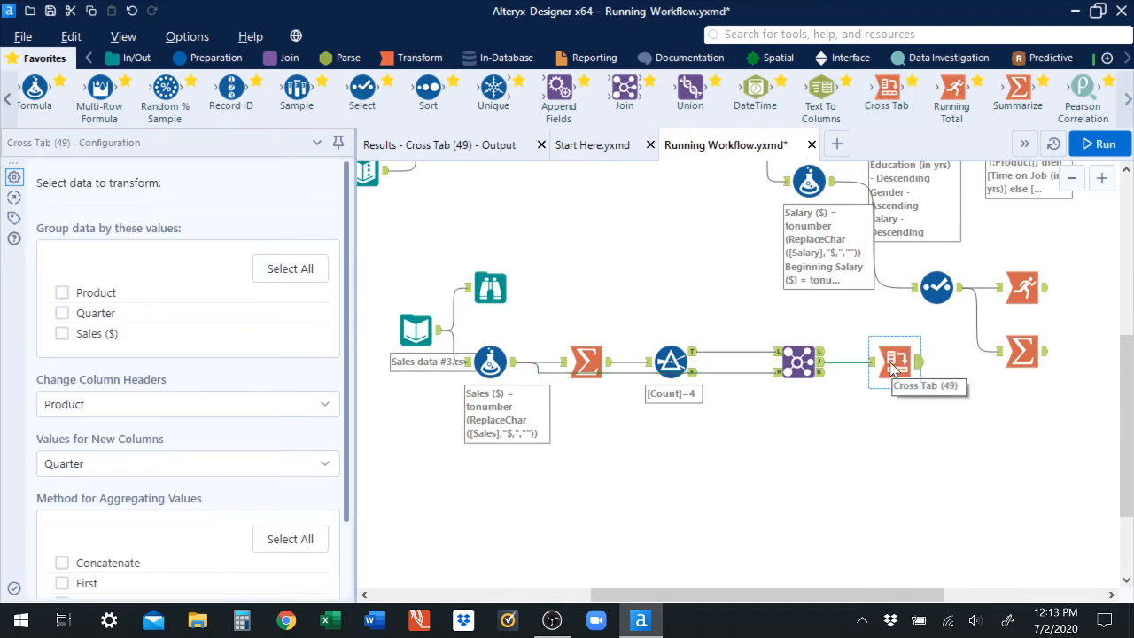
# - Review the product, quarter and Sales ($) records in the Join tool's J output
pyautogui.click(816, 365)
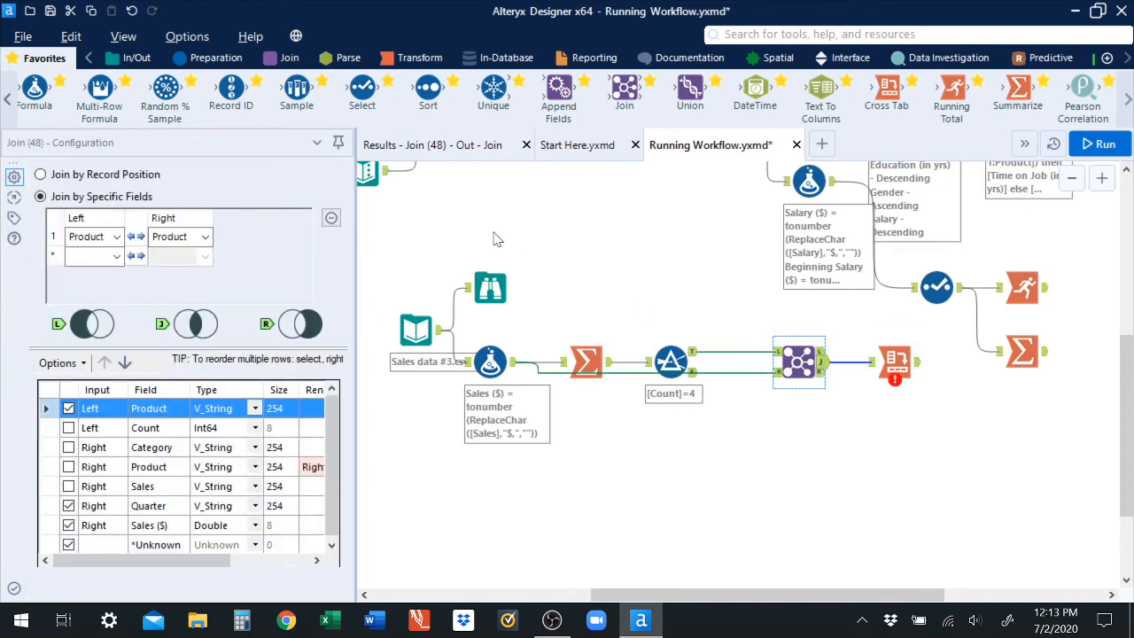
pyautogui.doubleClick(446, 149)
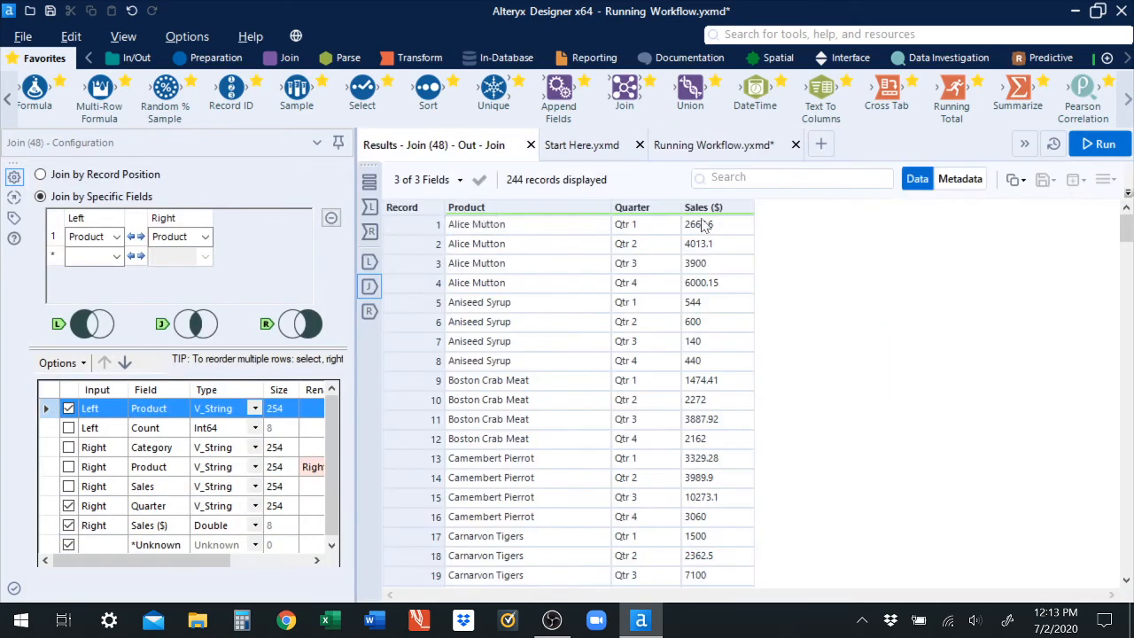
pyautogui.click(689, 149)
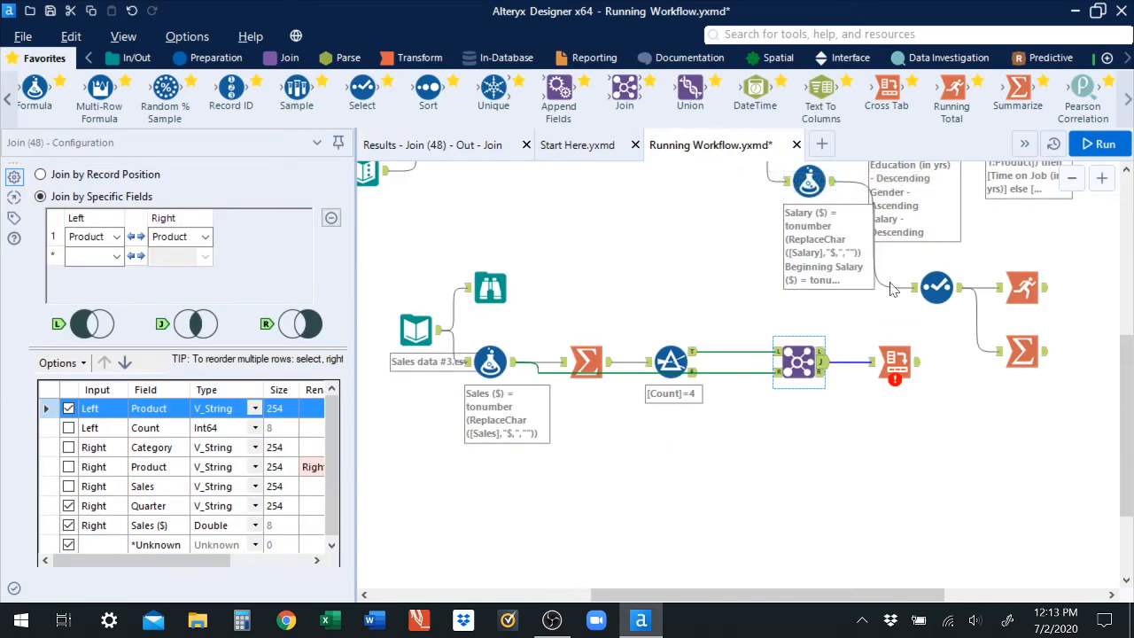
# - Configure the Cross Tab tool to group by Quarter, with Product as column headers, Sales ($) as new column values and Sum as the aggregation method
pyautogui.click(900, 366)
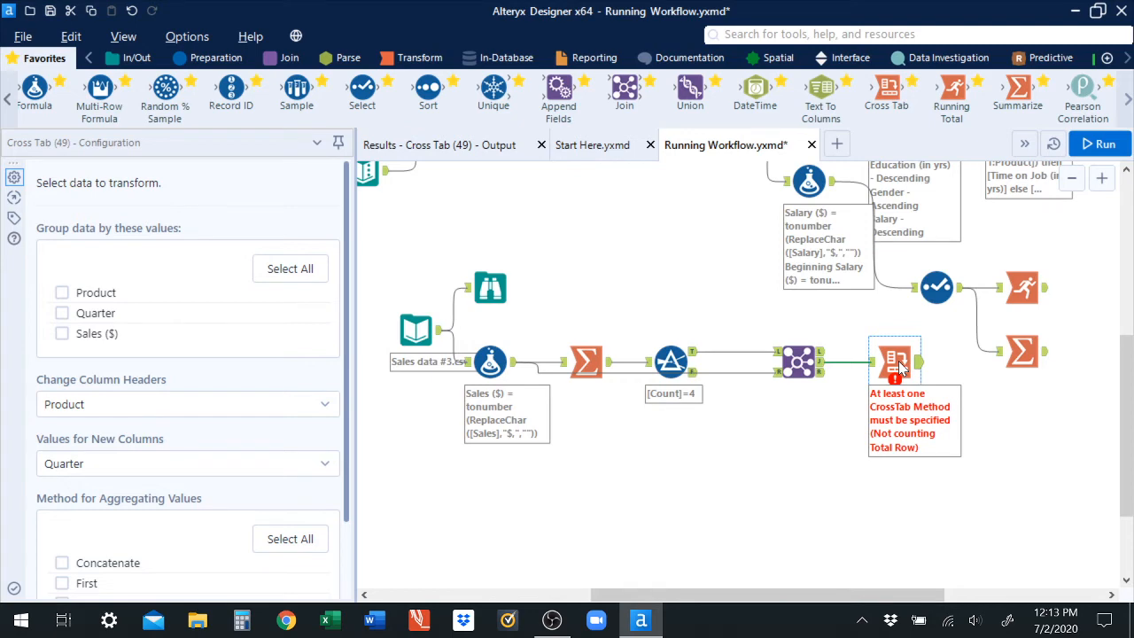
pyautogui.click(62, 293)
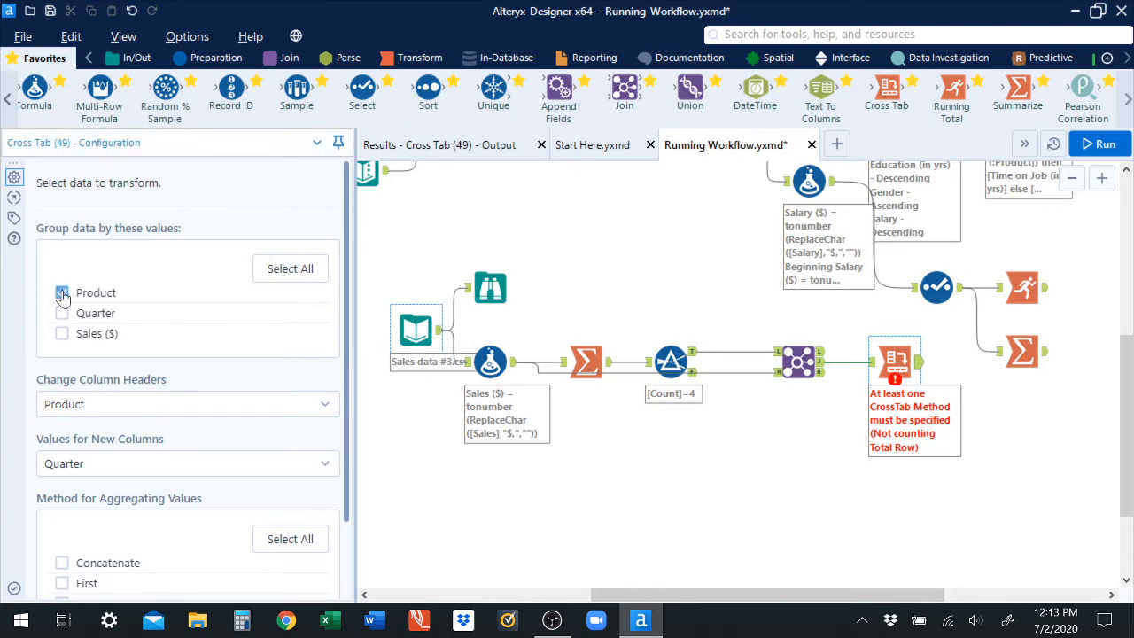
pyautogui.click(62, 293)
pyautogui.click(63, 316)
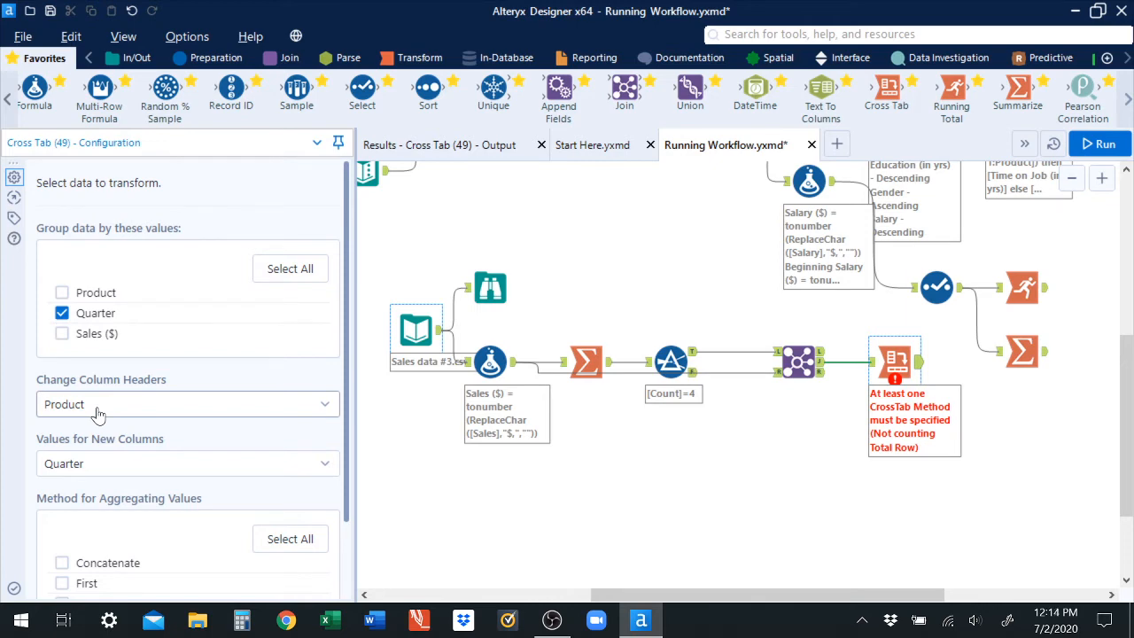
pyautogui.click(130, 467)
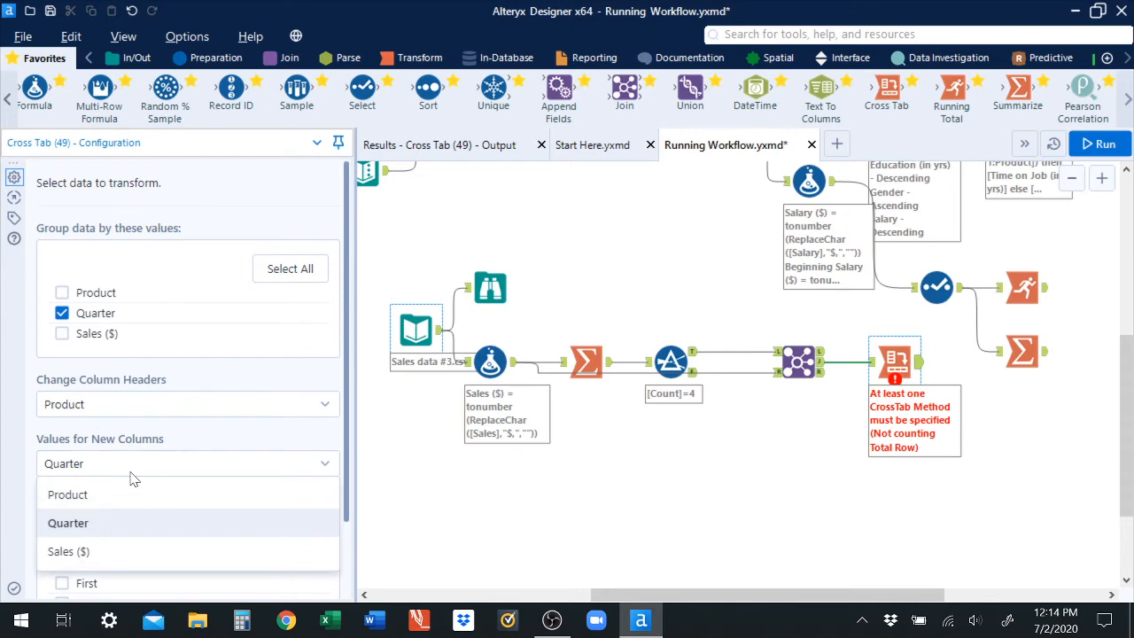
pyautogui.click(88, 550)
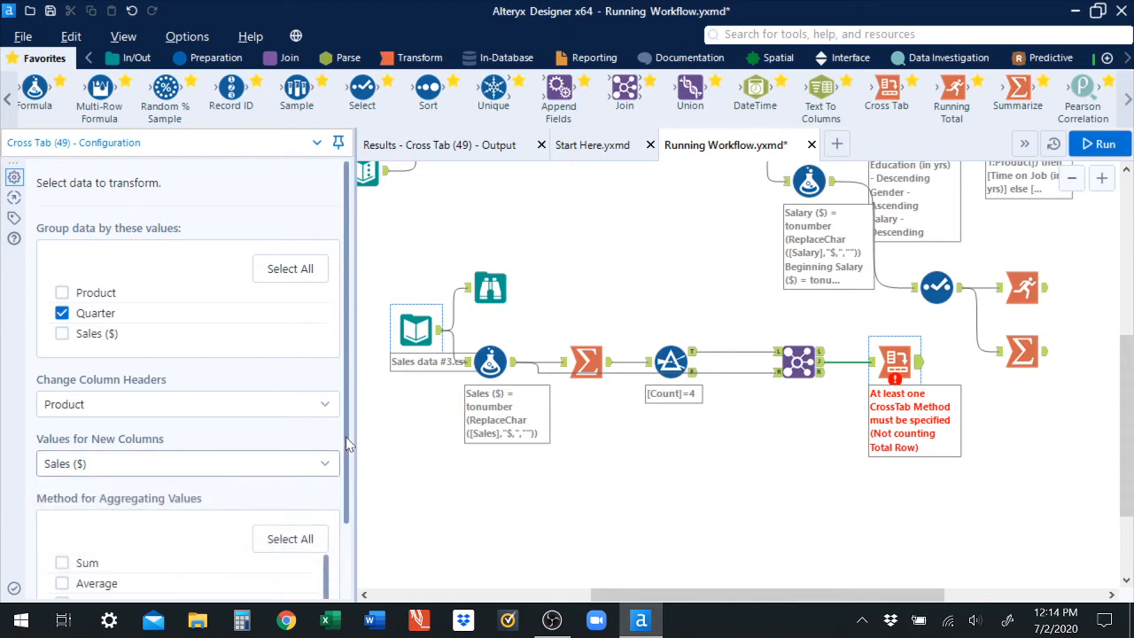
pyautogui.scroll(-3, 345, 437)
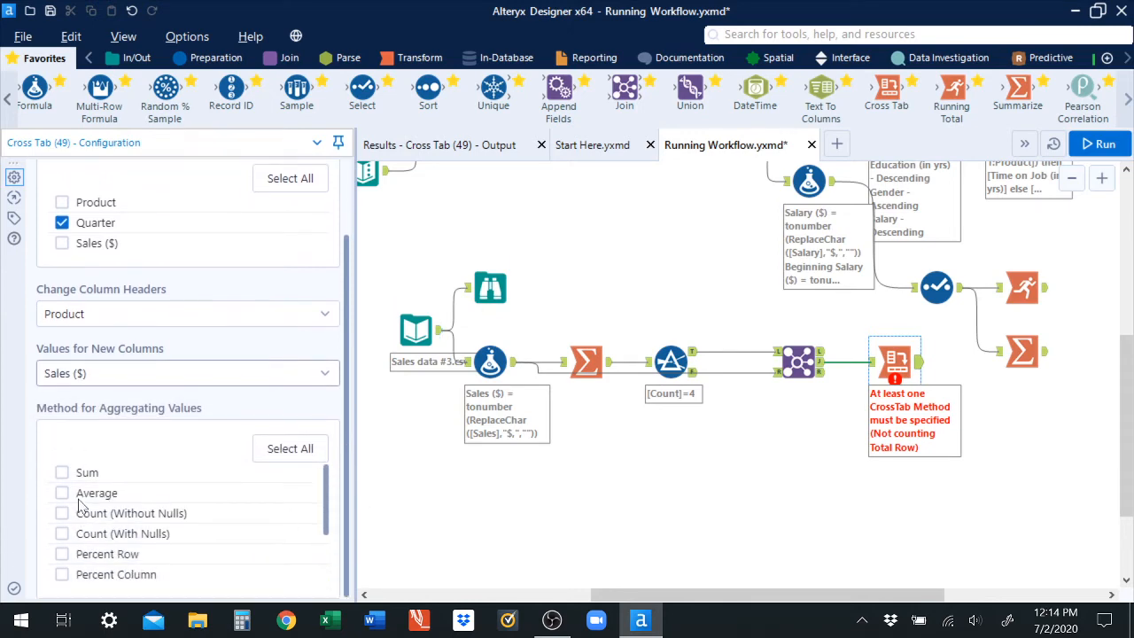
pyautogui.click(62, 474)
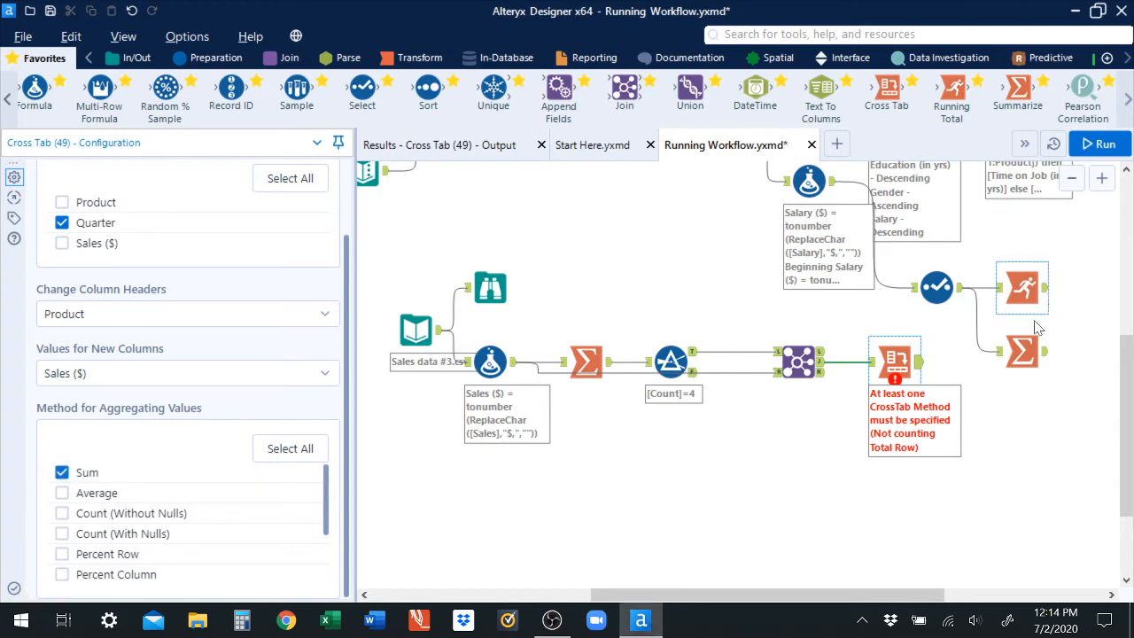
# - Run the workflow and open the Cross Tab tool's output data
pyautogui.click(1095, 145)
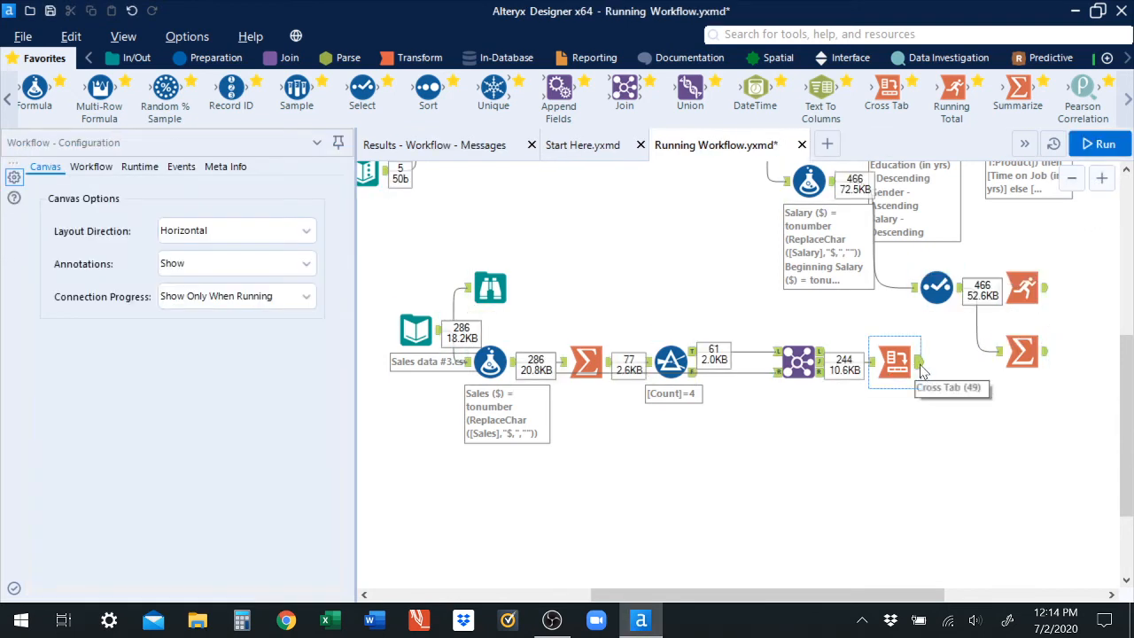
pyautogui.click(917, 371)
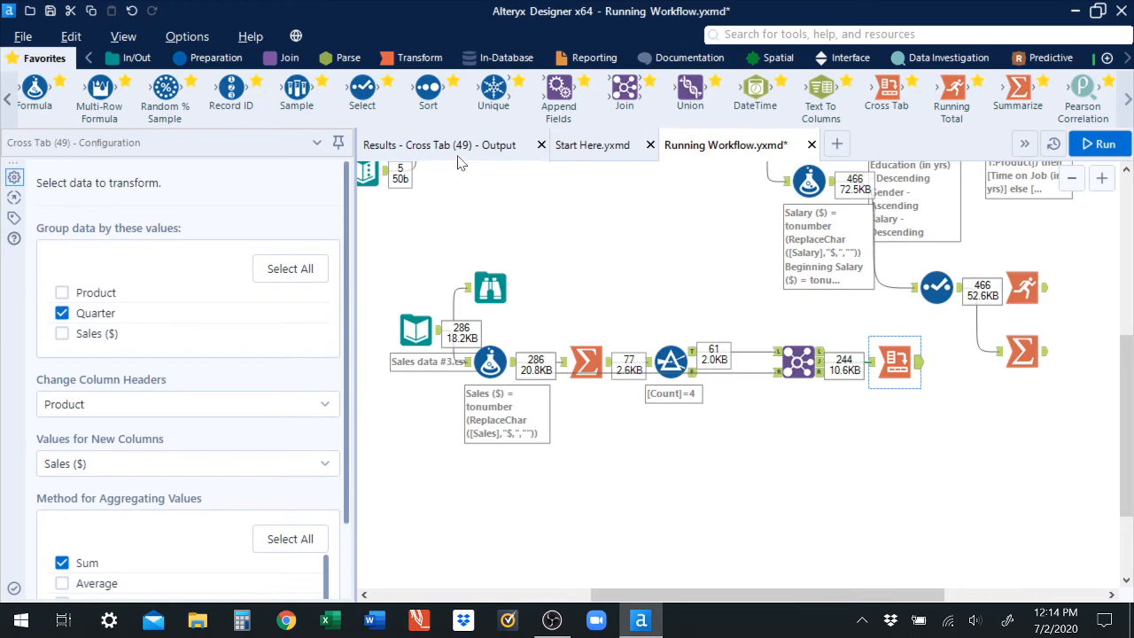
pyautogui.click(449, 151)
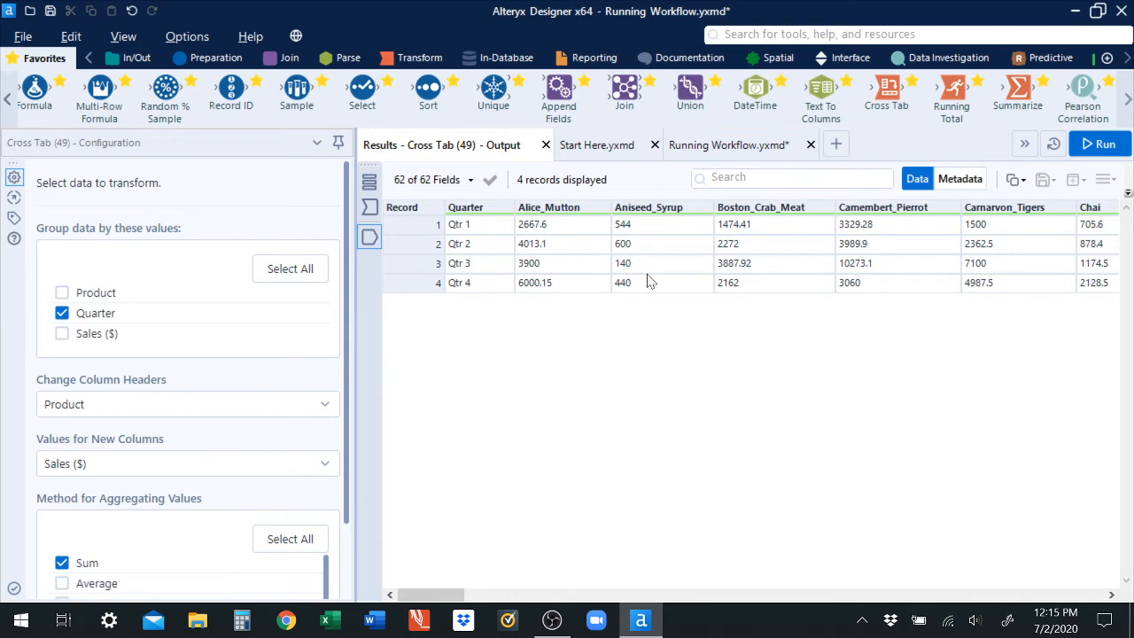
# - Review the Cross Tab's aggregation settings and compare them with the Join tool's J output records
pyautogui.click(696, 148)
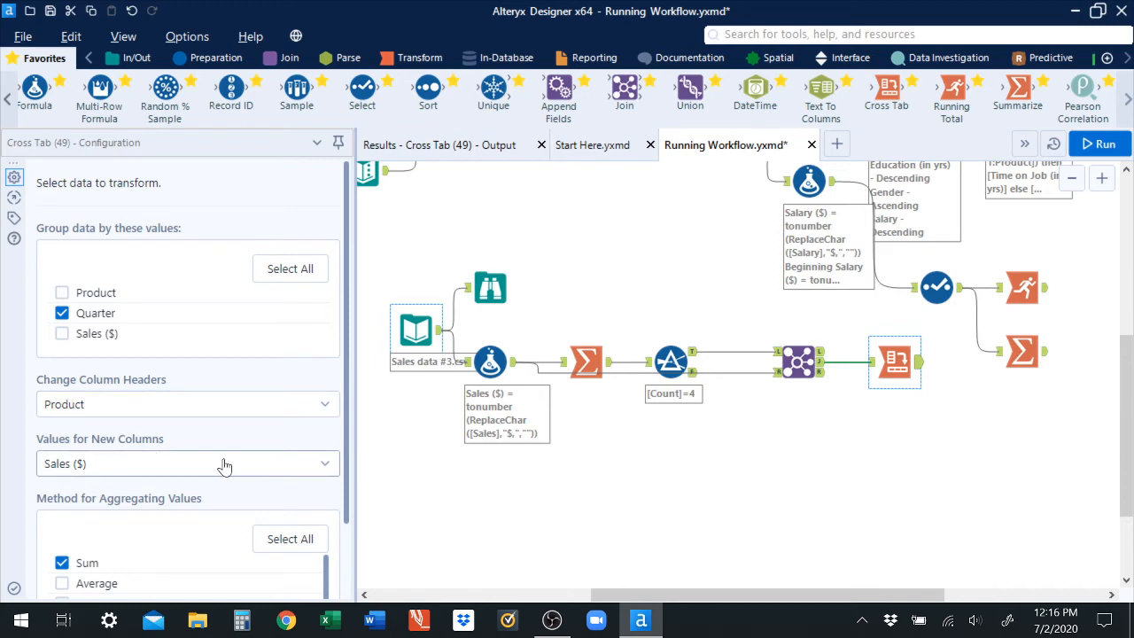
pyautogui.moveTo(347, 446); pyautogui.dragTo(361, 537)
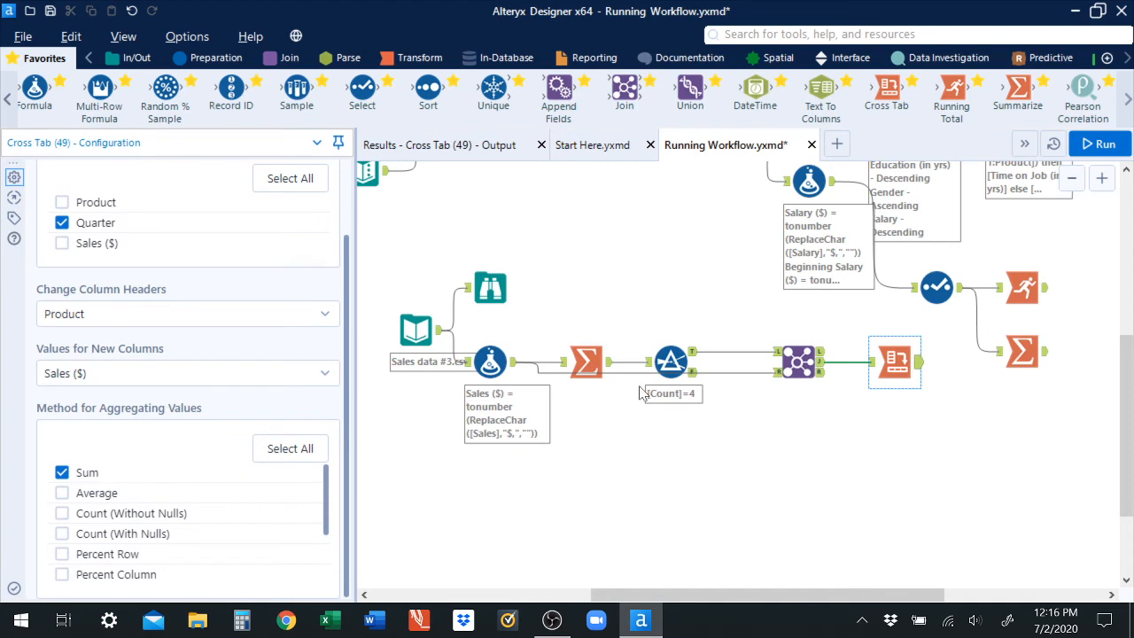
pyautogui.click(823, 368)
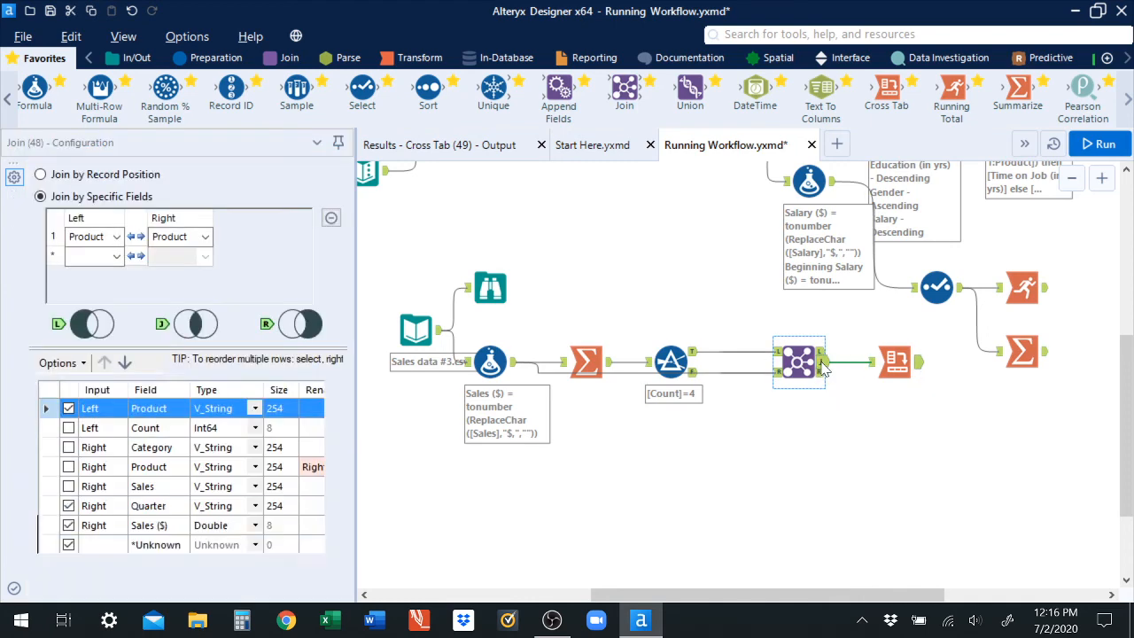
pyautogui.click(467, 162)
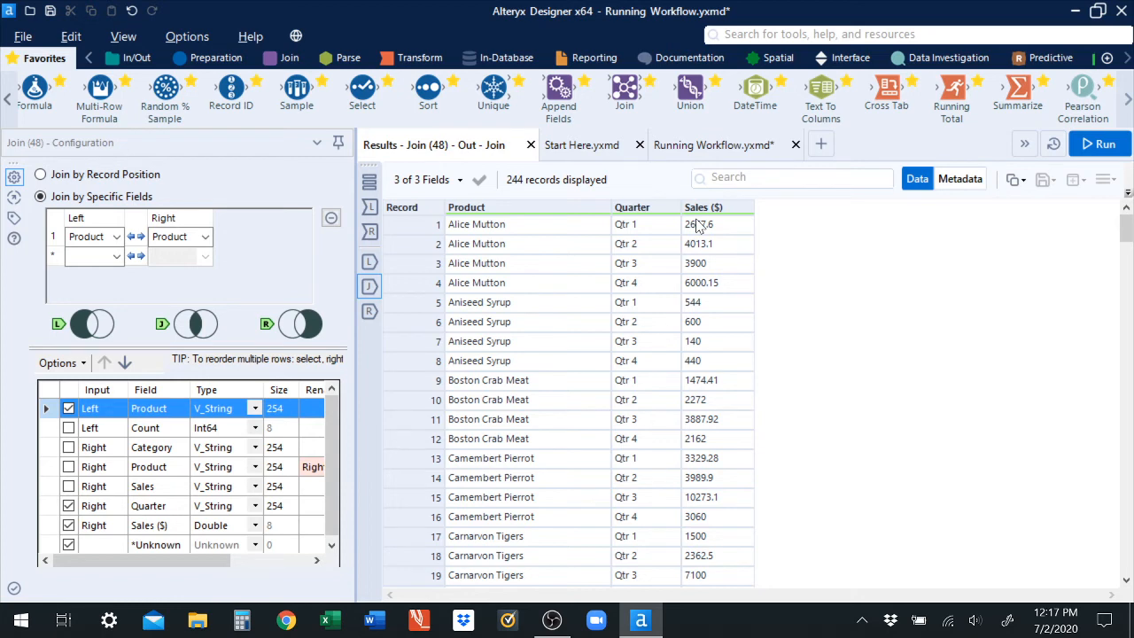
# - Add a Pearson Correlation tool after the Cross Tab tool, connected to its output, and look over its list of variables
pyautogui.click(674, 151)
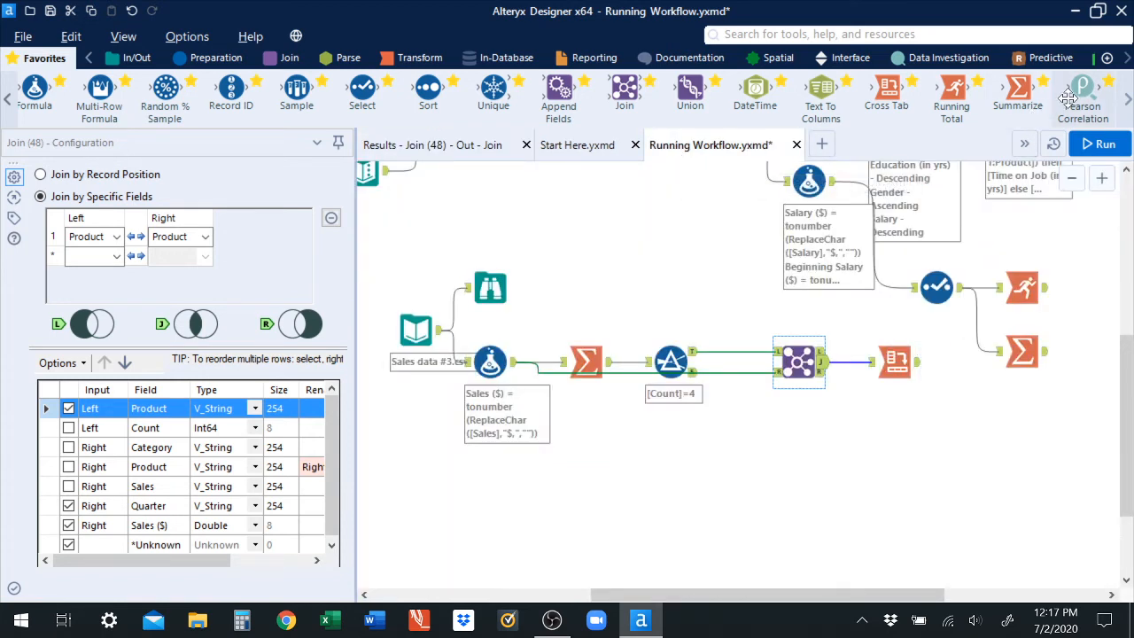
pyautogui.moveTo(1072, 97); pyautogui.dragTo(998, 394)
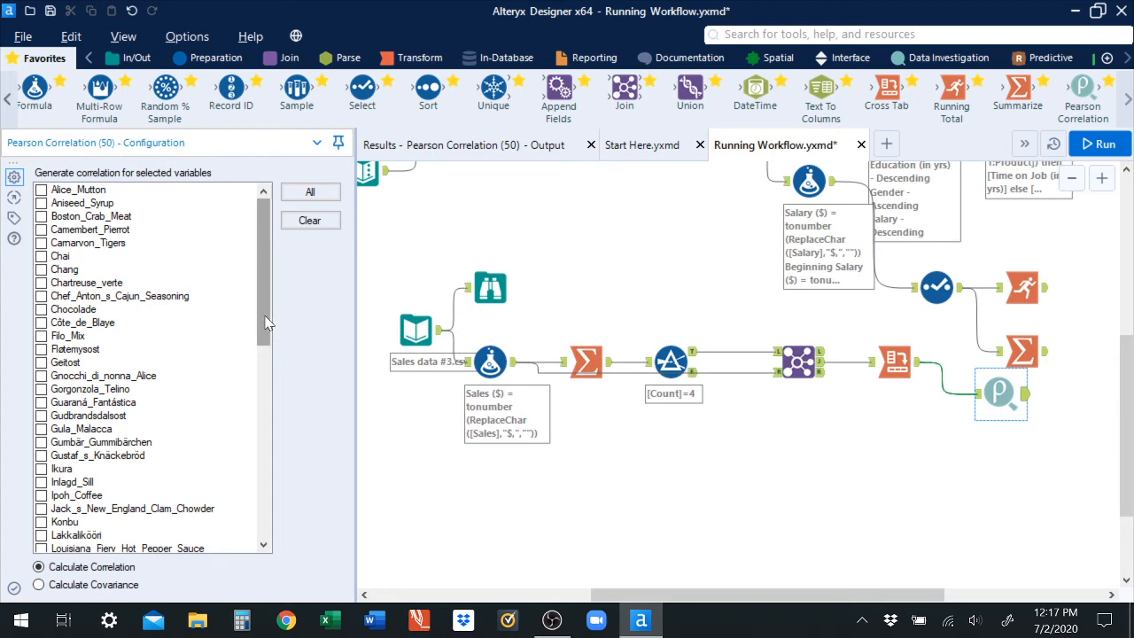
pyautogui.moveTo(266, 323); pyautogui.dragTo(250, 306)
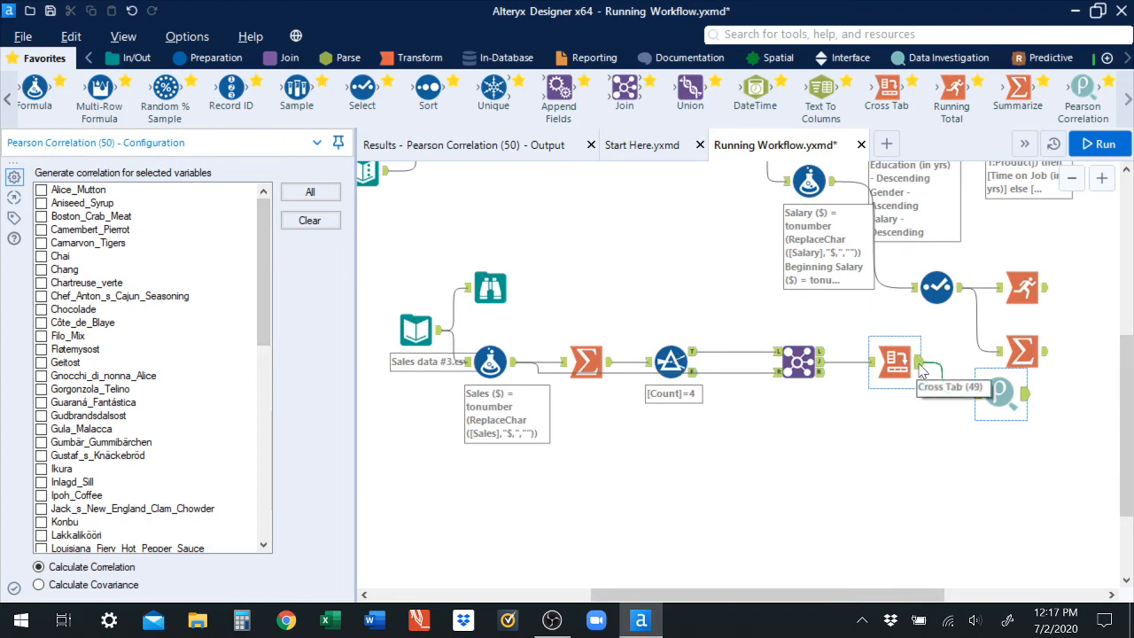
# - Examine the Quarter rows and product columns in the Cross Tab output that feeds the Pearson Correlation tool
pyautogui.click(890, 356)
pyautogui.click(446, 155)
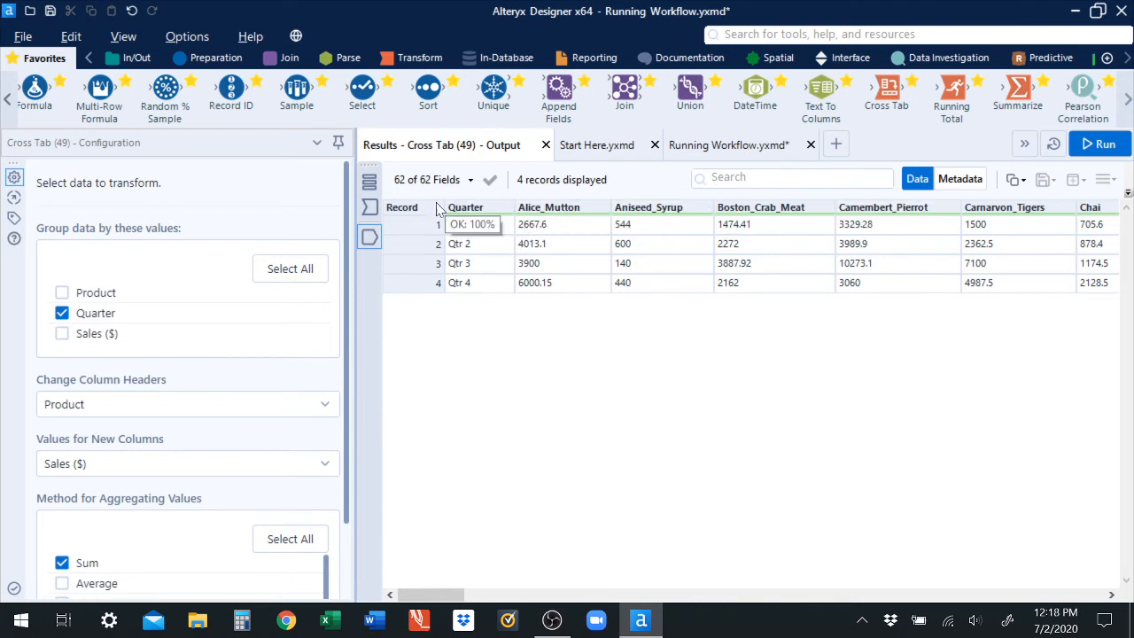
pyautogui.click(714, 149)
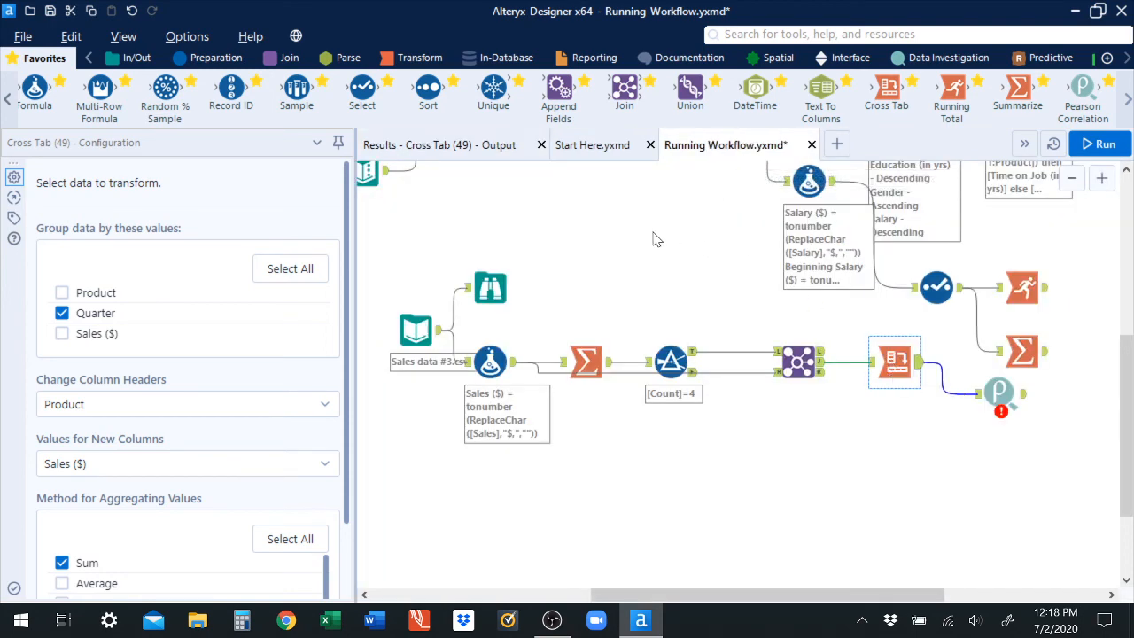
pyautogui.click(448, 146)
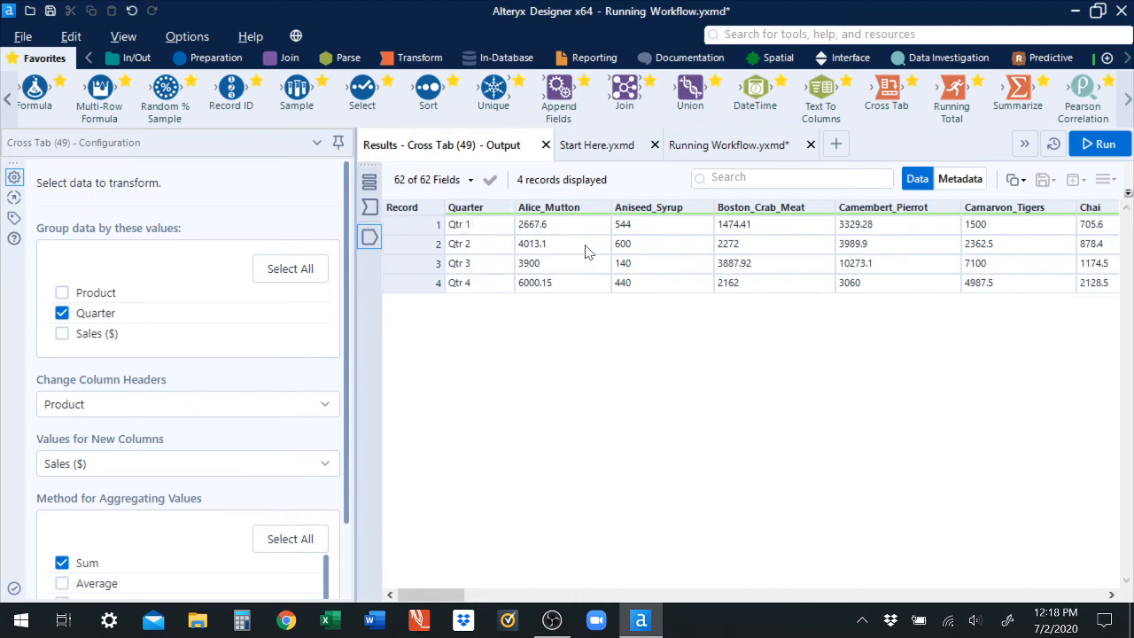
pyautogui.click(714, 149)
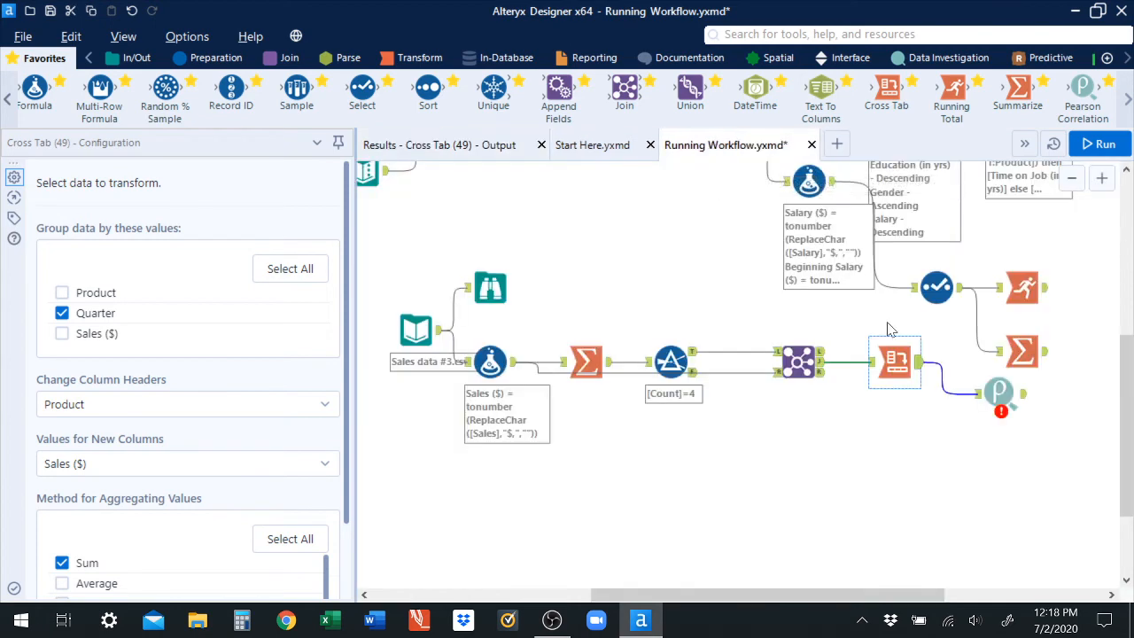
# - Select all product variables in the Pearson Correlation tool, including Dynamic or Unknown Fields, for the correlation calculation
pyautogui.click(1002, 394)
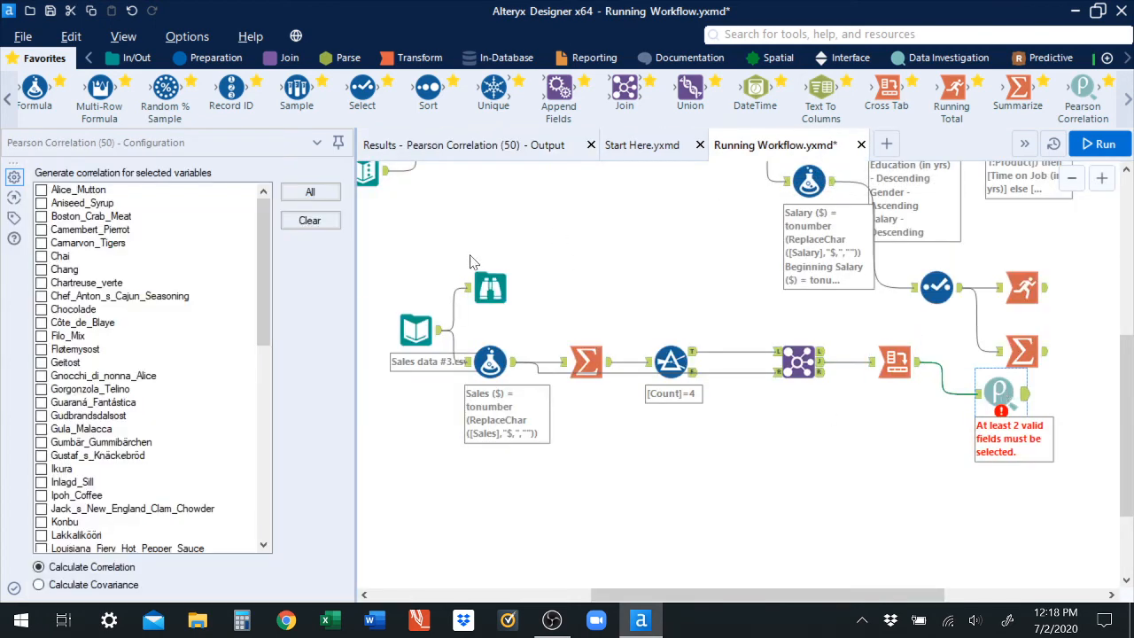
pyautogui.moveTo(264, 310); pyautogui.dragTo(263, 509)
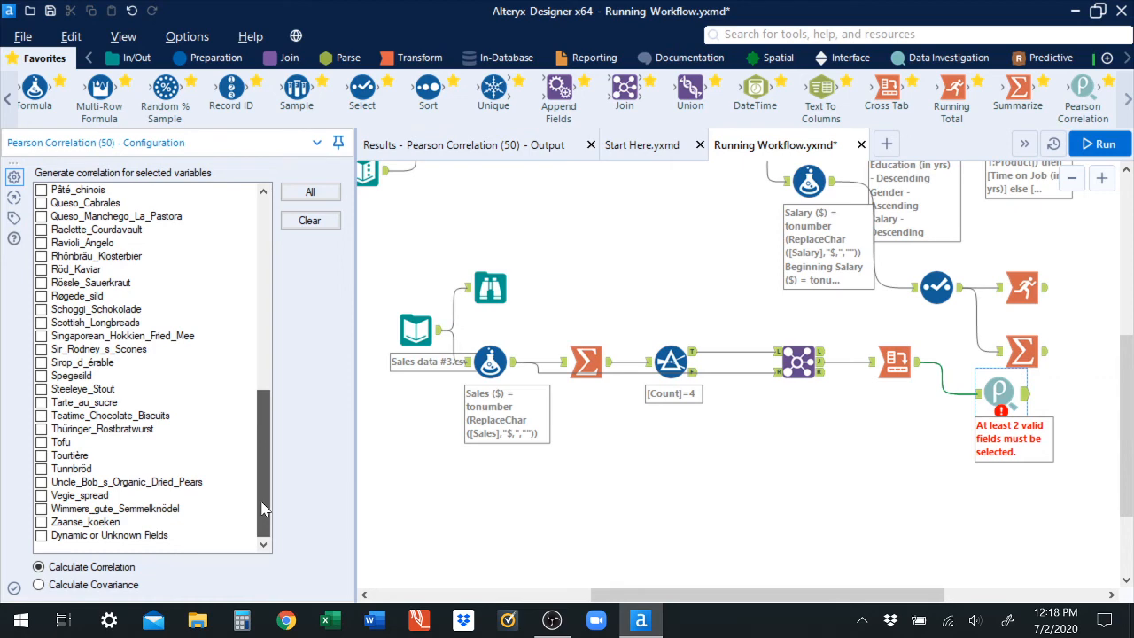
pyautogui.moveTo(262, 508); pyautogui.dragTo(277, 313)
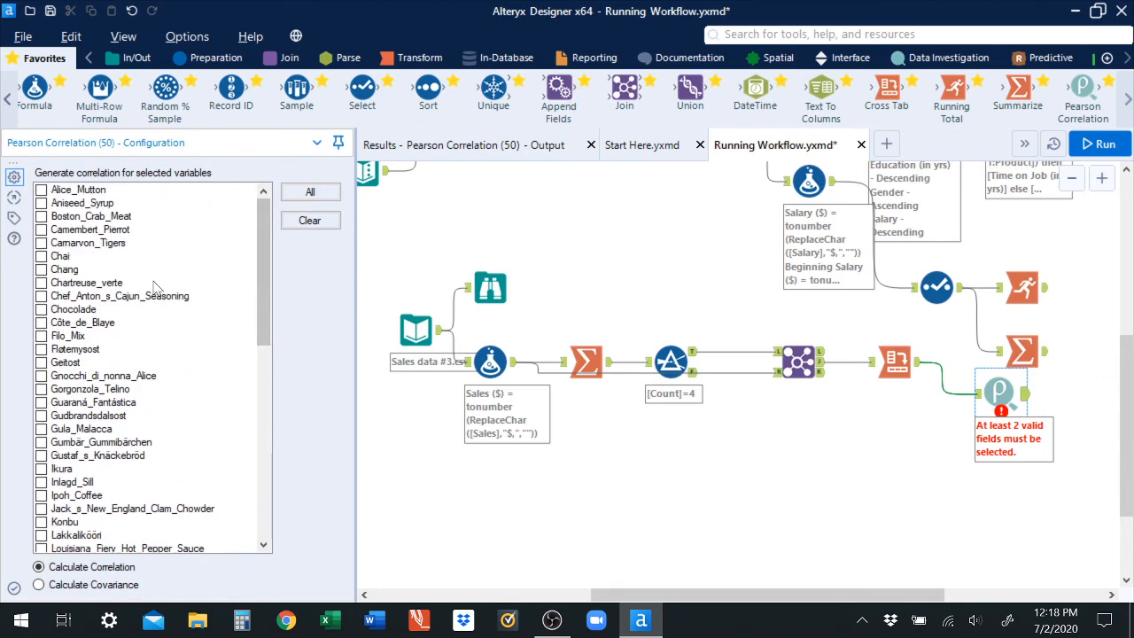
pyautogui.click(301, 195)
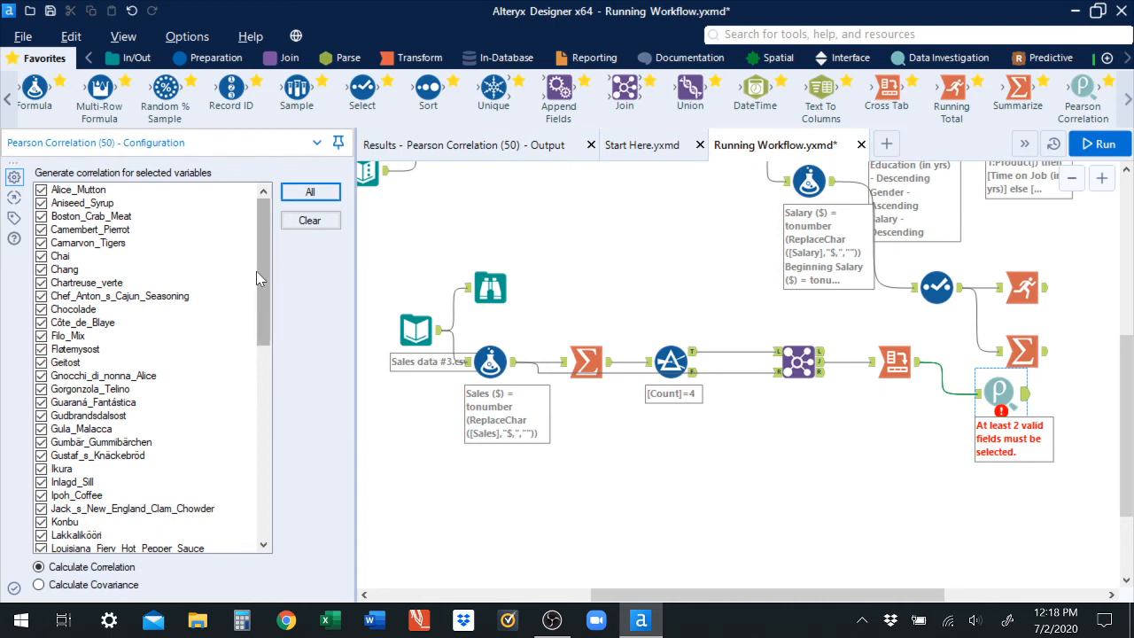
pyautogui.moveTo(267, 298); pyautogui.dragTo(269, 519)
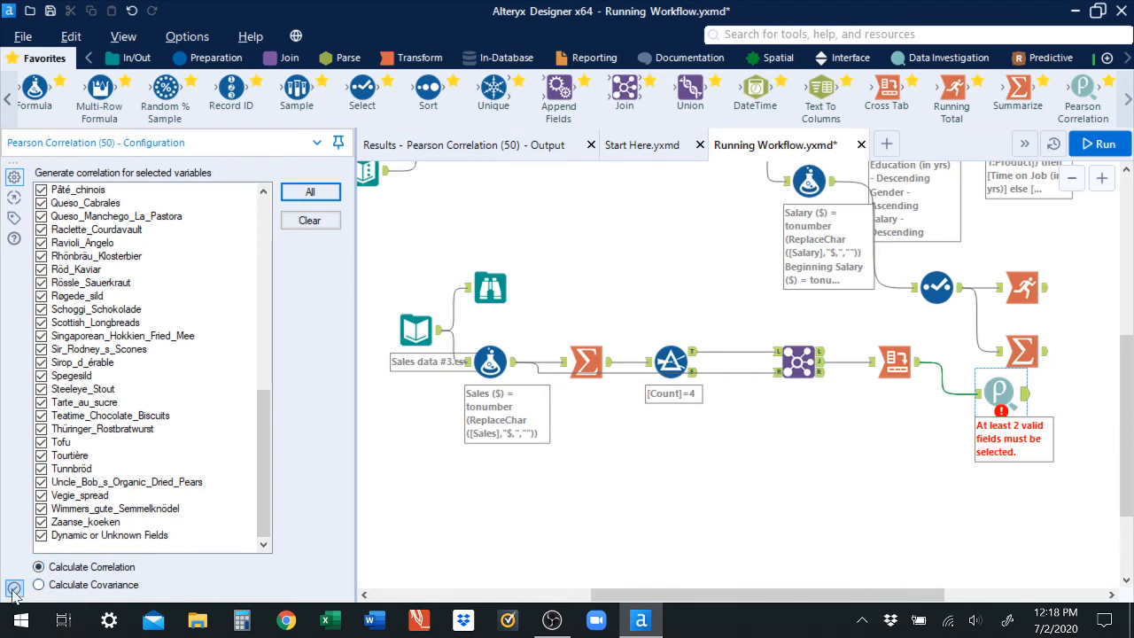
# - Run the workflow and open the Pearson Correlation tool's output table
pyautogui.click(1097, 144)
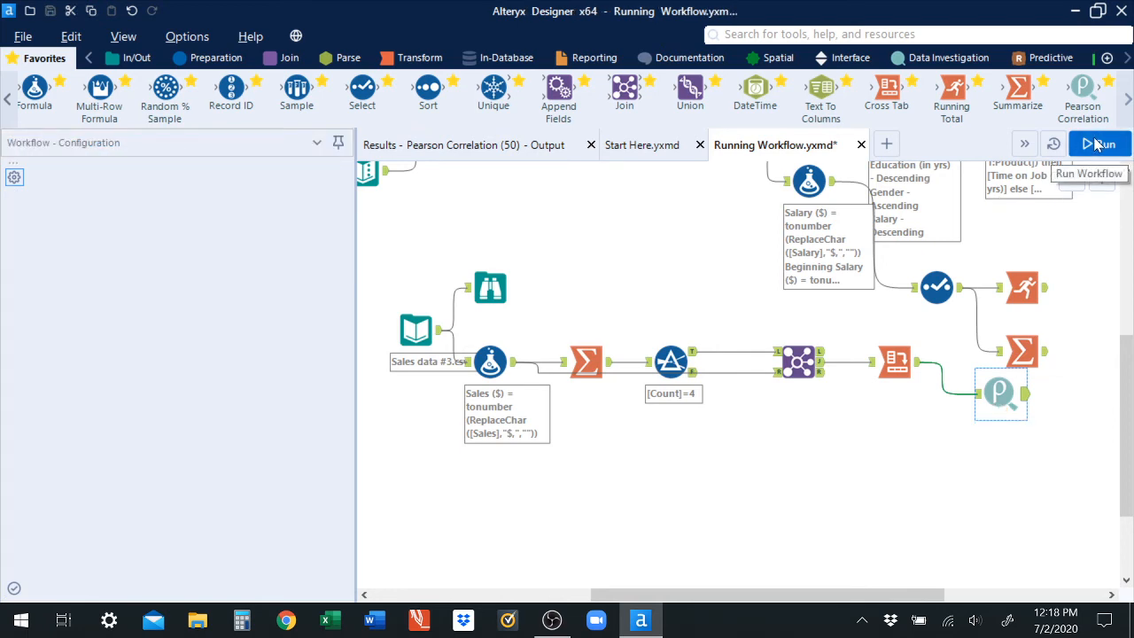
pyautogui.click(1023, 401)
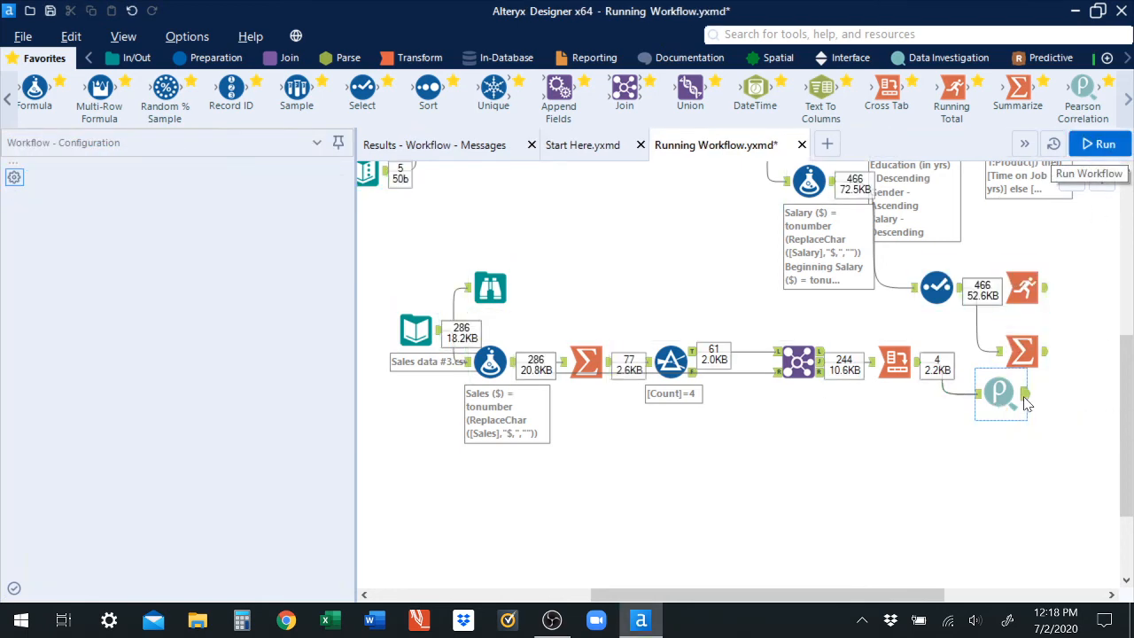
pyautogui.click(483, 153)
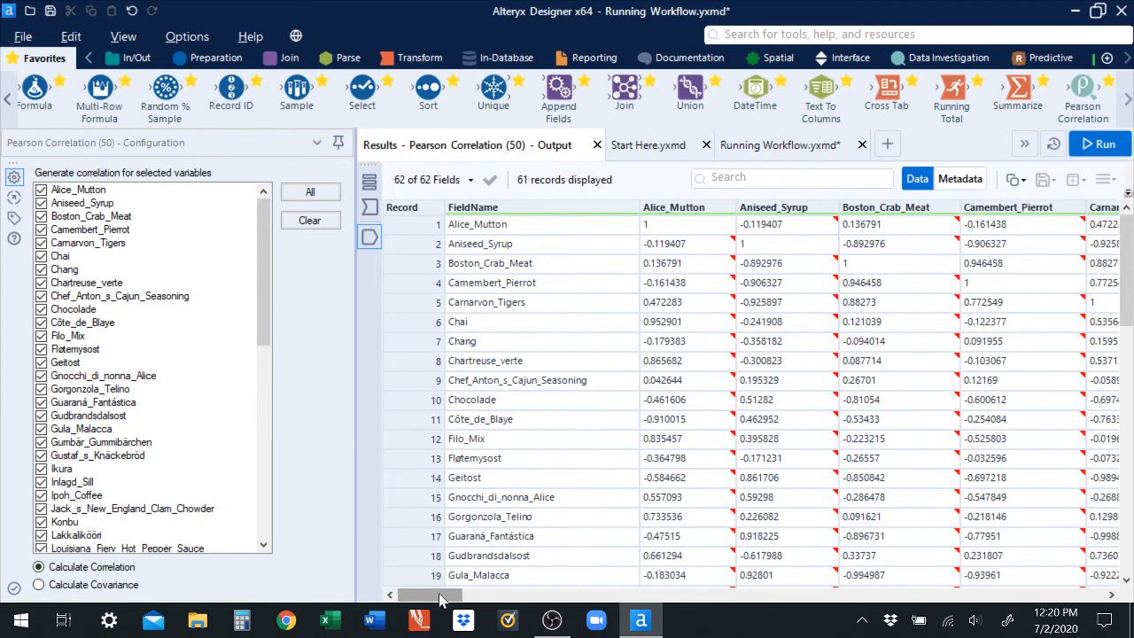
# - Examine the Alice_Mutton record's correlations across the product columns of the Pearson Correlation output
pyautogui.click(434, 223)
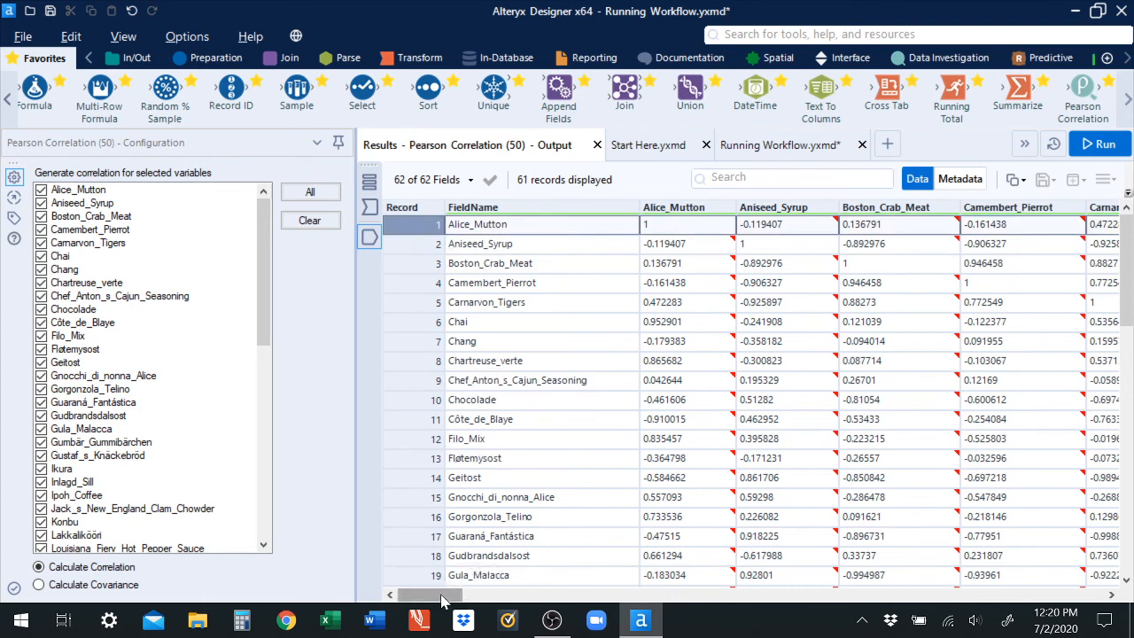
pyautogui.moveTo(441, 601); pyautogui.dragTo(485, 585)
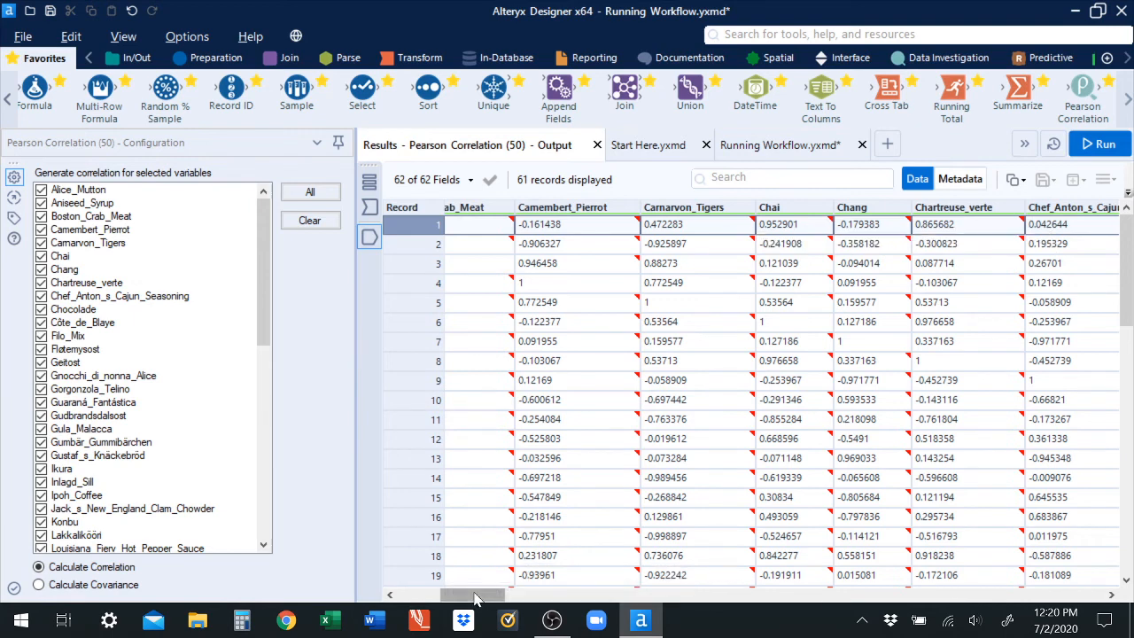
pyautogui.moveTo(476, 597); pyautogui.dragTo(440, 613)
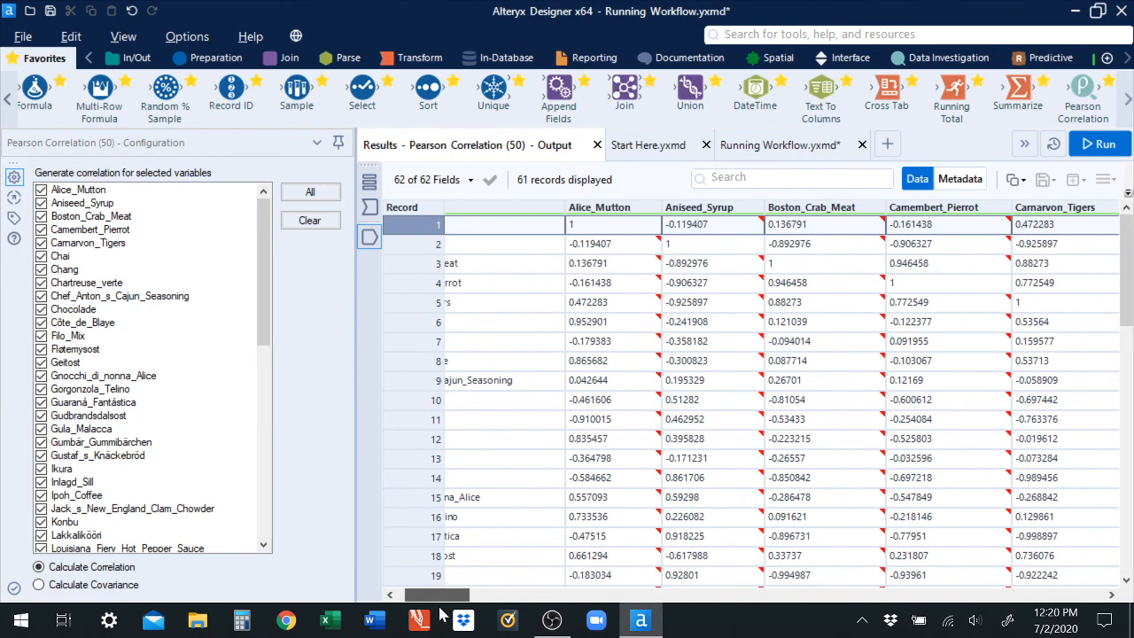
# - Examine the Geitost record and the Alice_Mutton self-correlation across the product columns of the Pearson Correlation output
pyautogui.moveTo(440, 613); pyautogui.dragTo(390, 616)
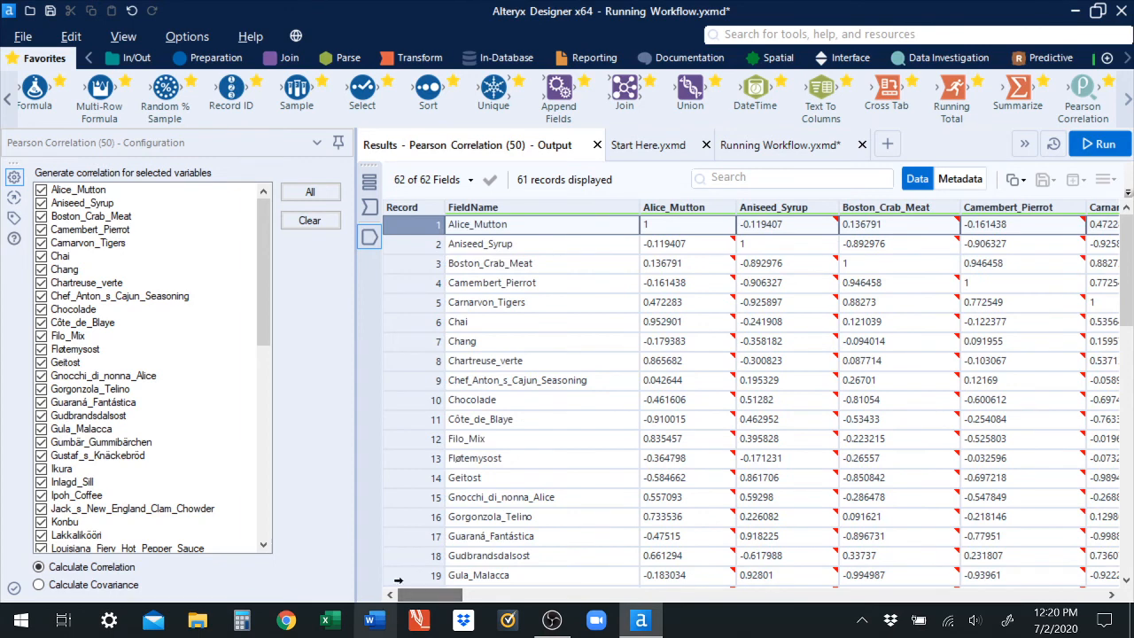
pyautogui.click(432, 478)
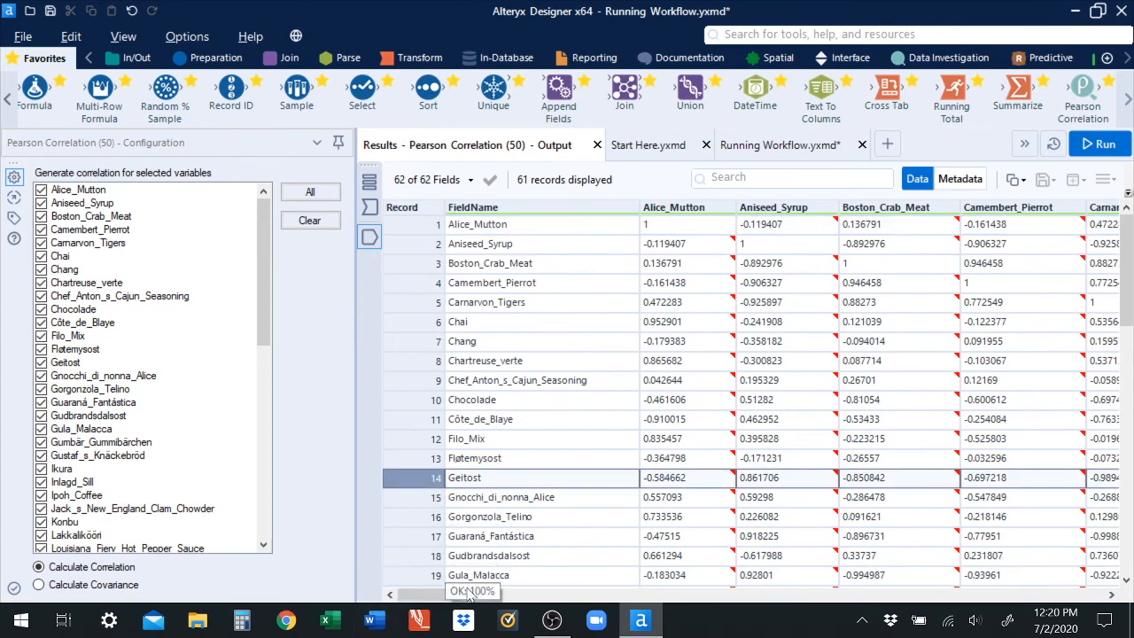
pyautogui.moveTo(448, 601); pyautogui.dragTo(486, 586)
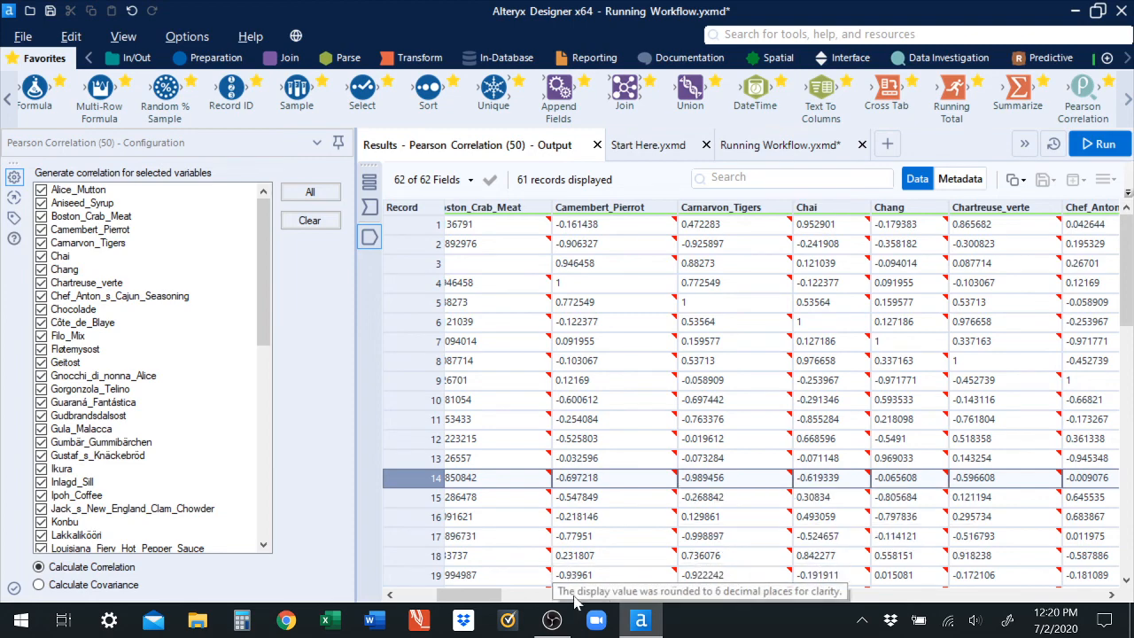
pyautogui.moveTo(489, 595); pyautogui.dragTo(446, 600)
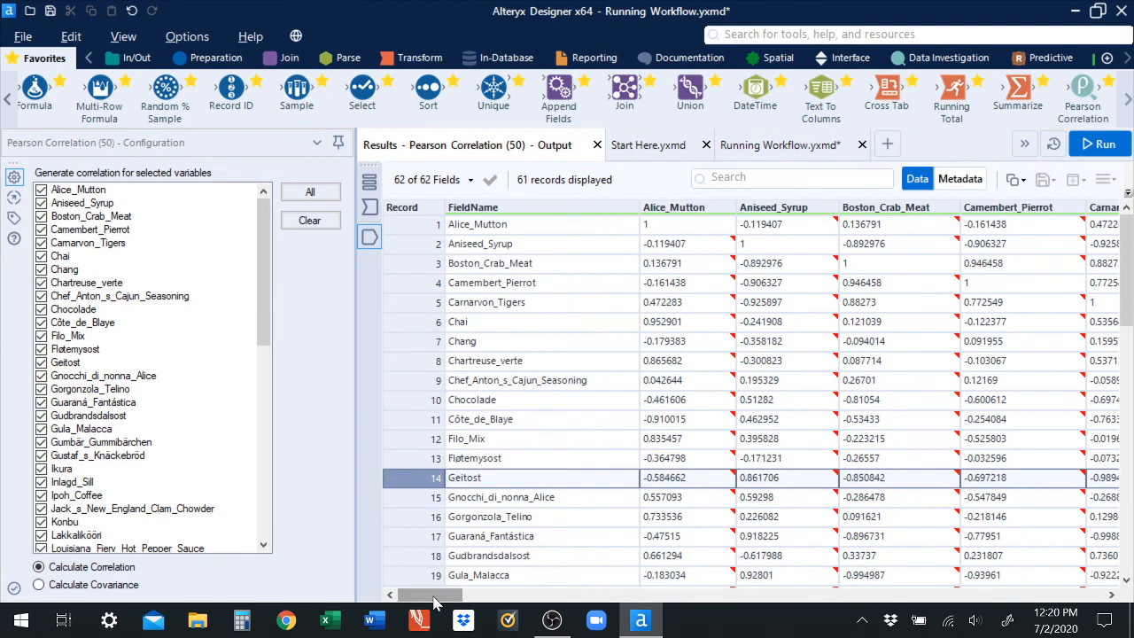
pyautogui.click(692, 229)
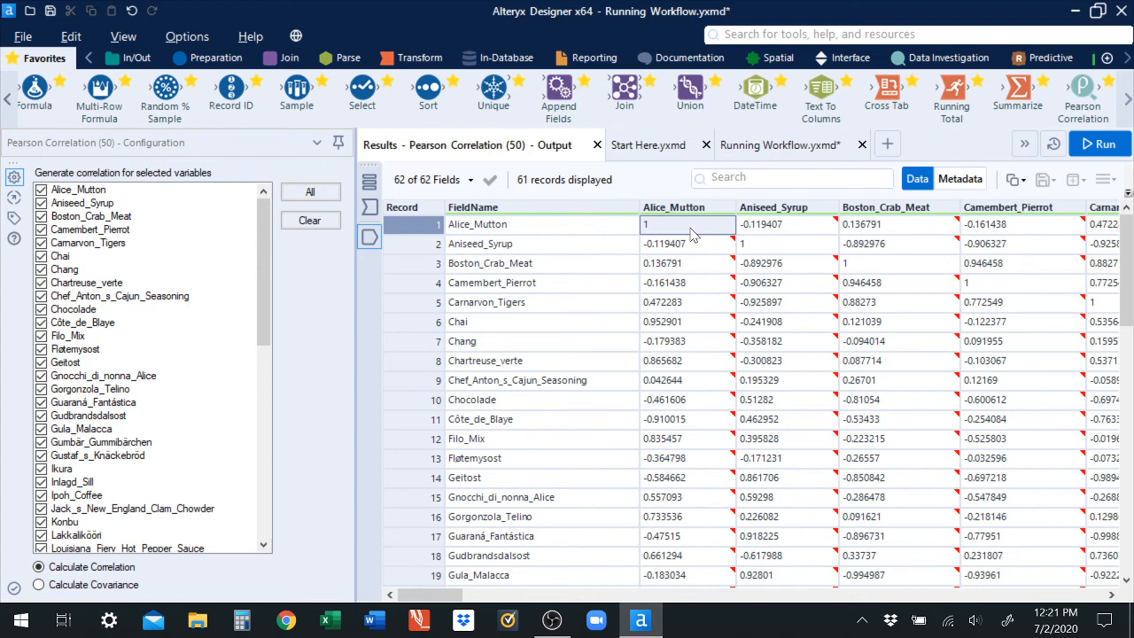
# - Return to the Running Workflow canvas and add the Transpose tool to the favorite tools
pyautogui.click(756, 154)
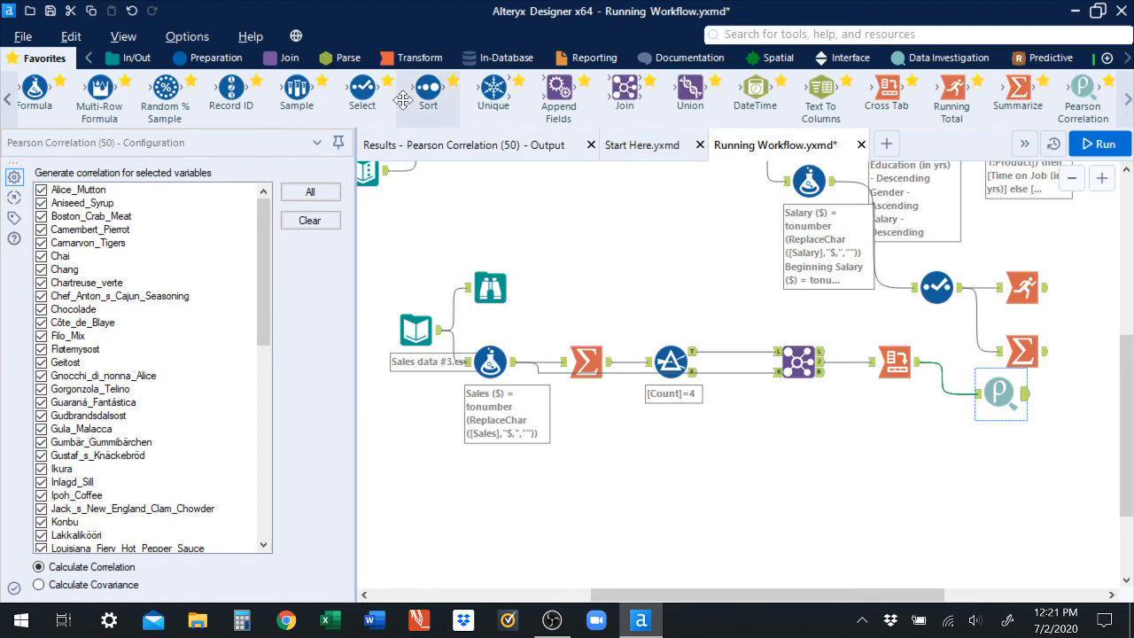
pyautogui.click(413, 62)
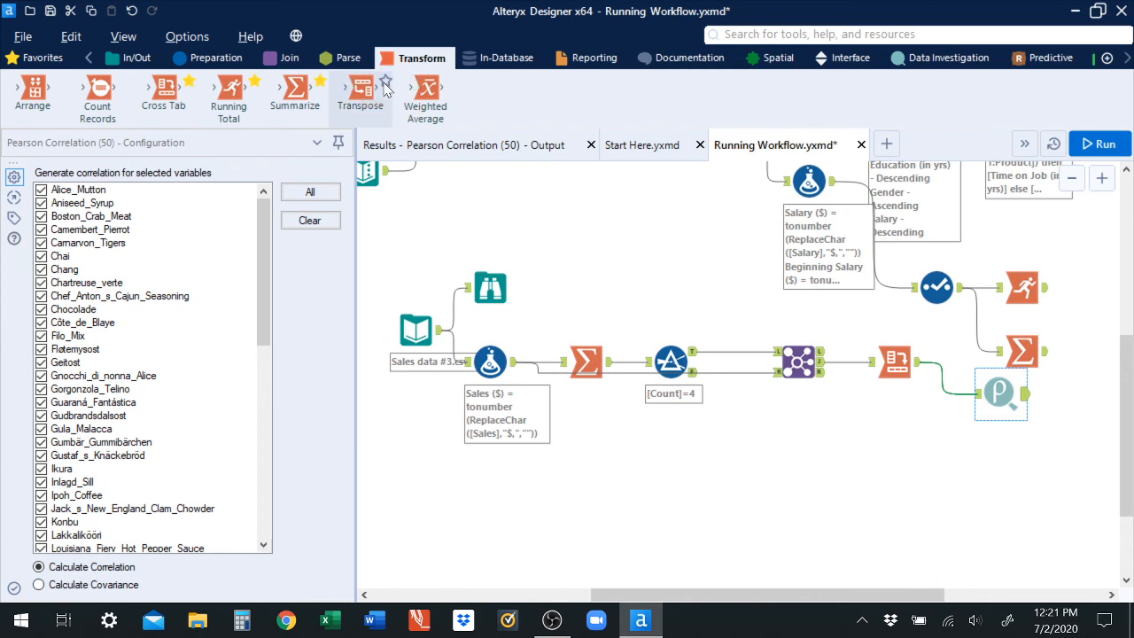
pyautogui.click(385, 83)
pyautogui.click(39, 60)
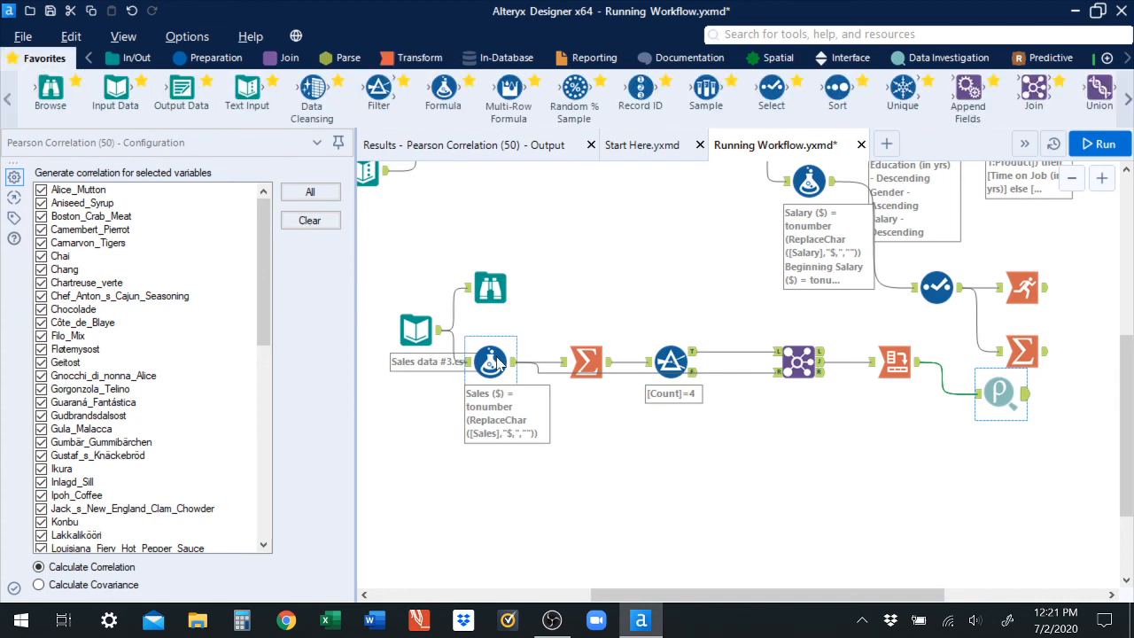
# - Place a Transpose tool below the Pearson Correlation tool, connected to the Cross Tab tool's output
pyautogui.click(1127, 104)
pyautogui.click(1127, 105)
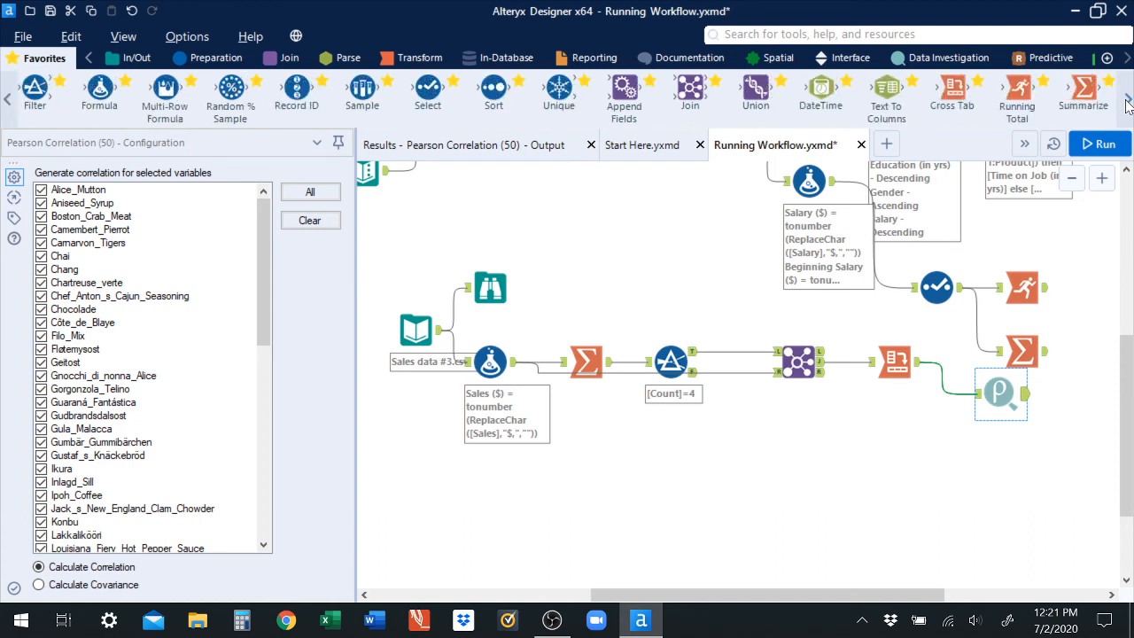
pyautogui.click(1127, 104)
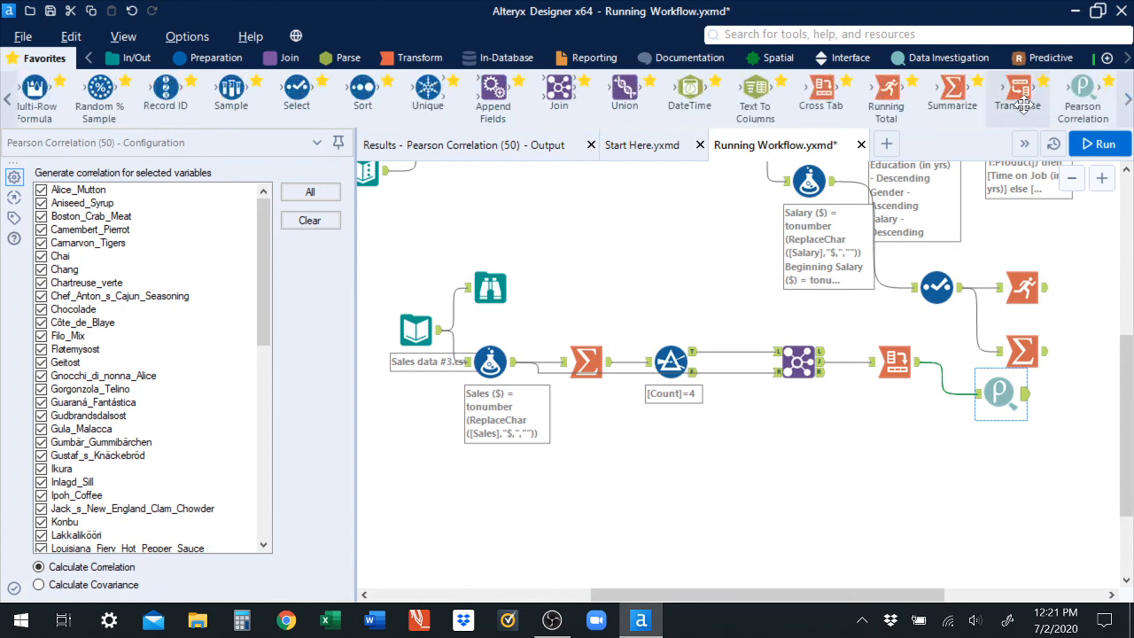
pyautogui.moveTo(1021, 104); pyautogui.dragTo(953, 427)
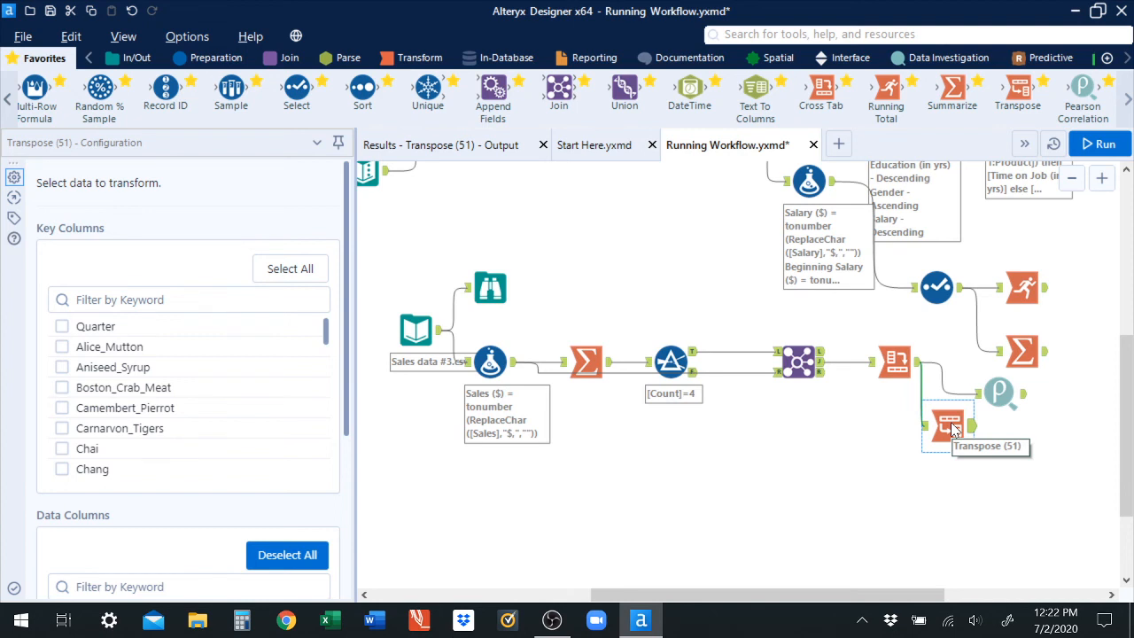
pyautogui.moveTo(954, 429); pyautogui.dragTo(972, 458)
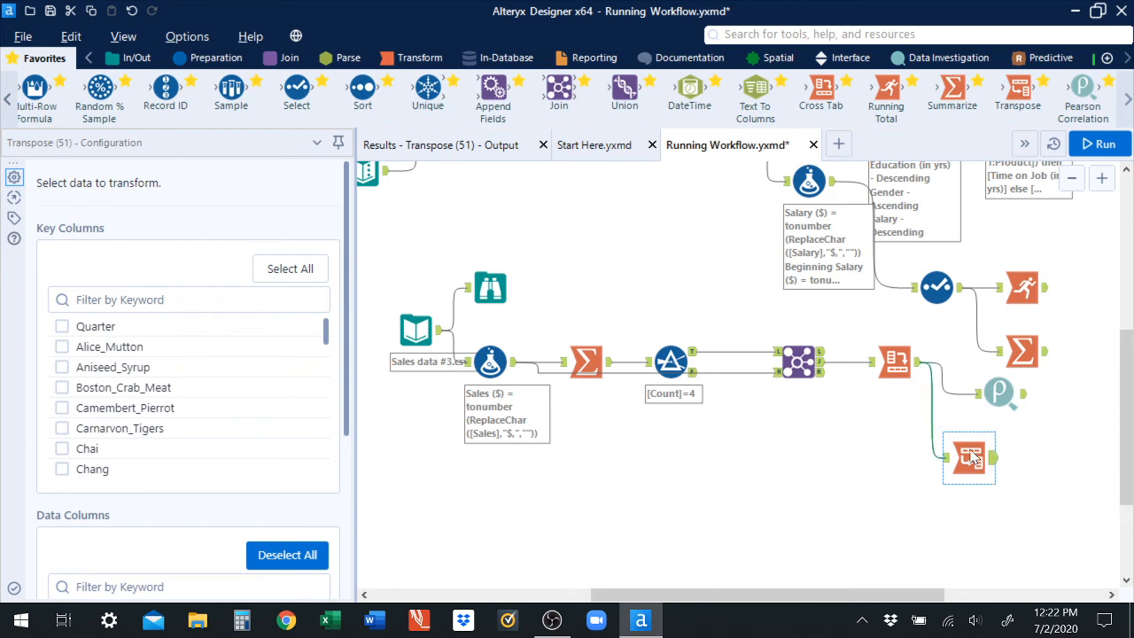
# - Review the Quarter rows and product columns of the Cross Tab output that feeds the Transpose tool
pyautogui.click(913, 365)
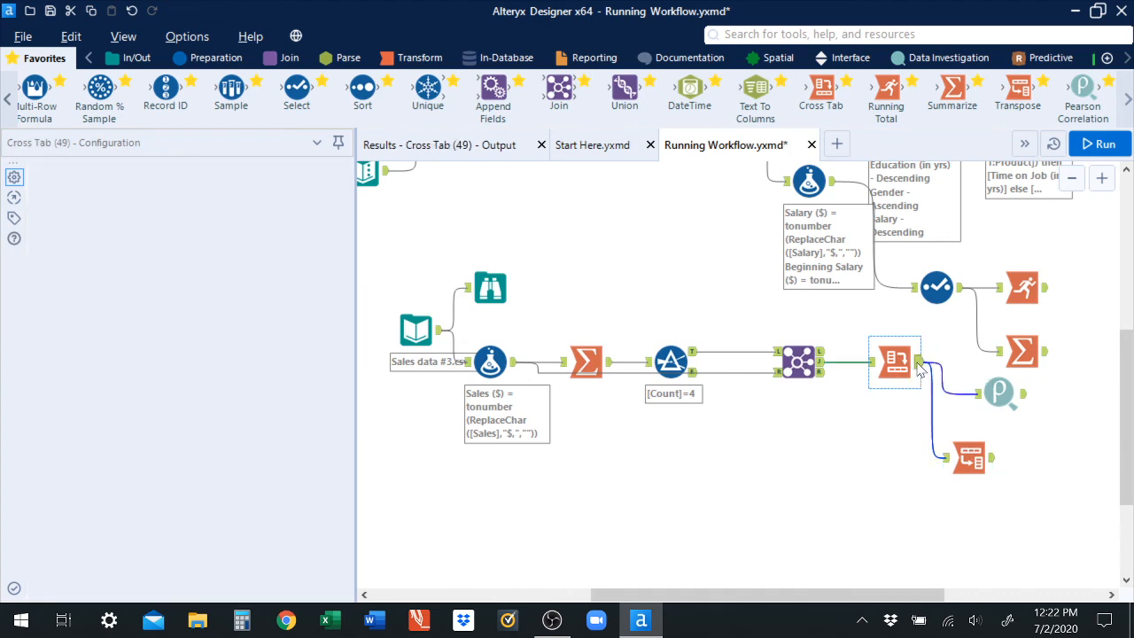
pyautogui.click(447, 149)
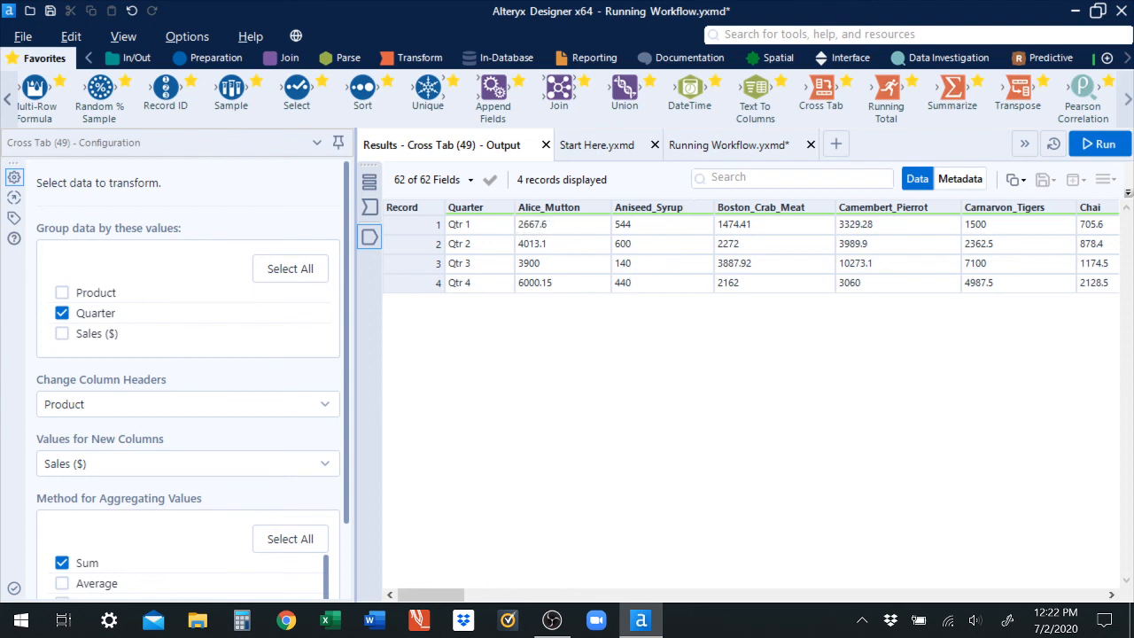
pyautogui.click(696, 148)
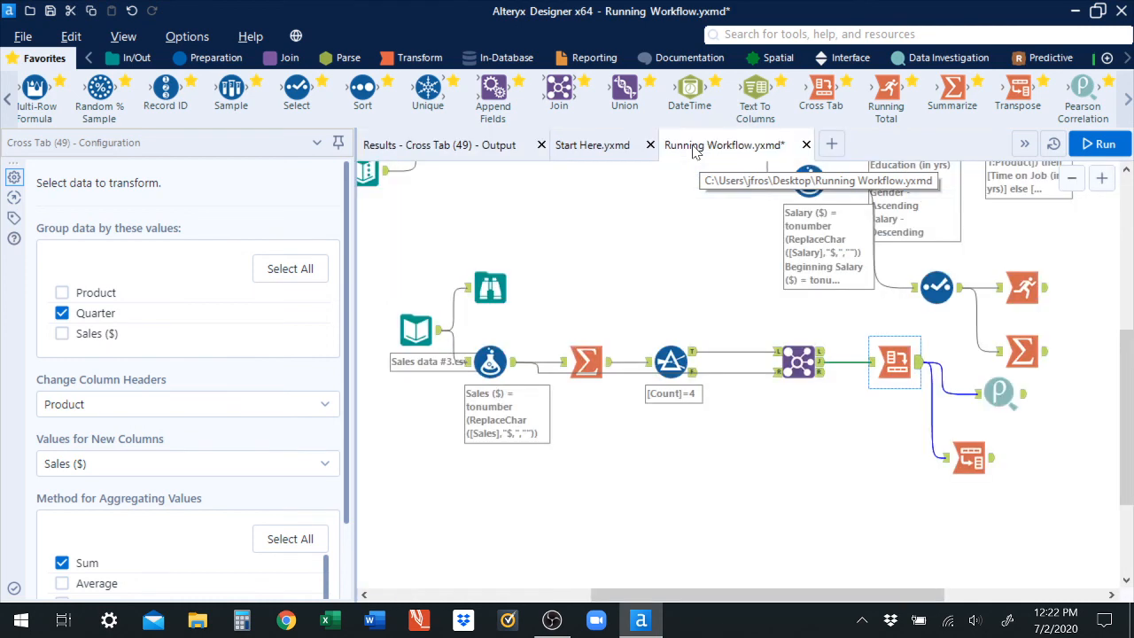
# - Set Quarter as the Transpose tool's key column, with the products as data columns, and run the workflow
pyautogui.click(974, 463)
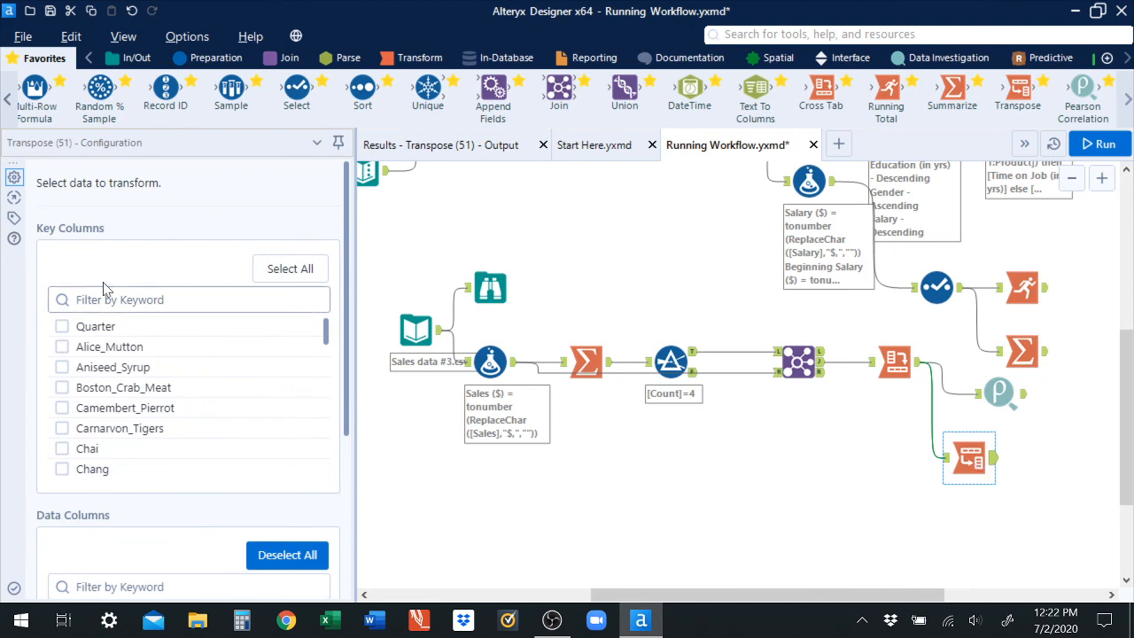
pyautogui.click(62, 327)
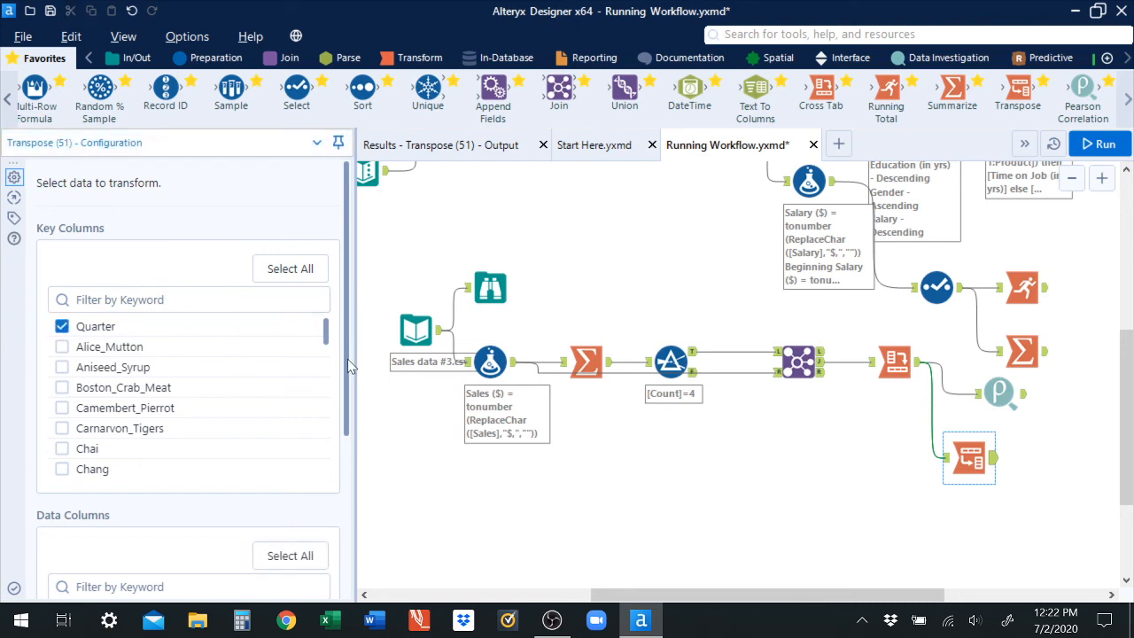
pyautogui.moveTo(347, 359); pyautogui.dragTo(354, 523)
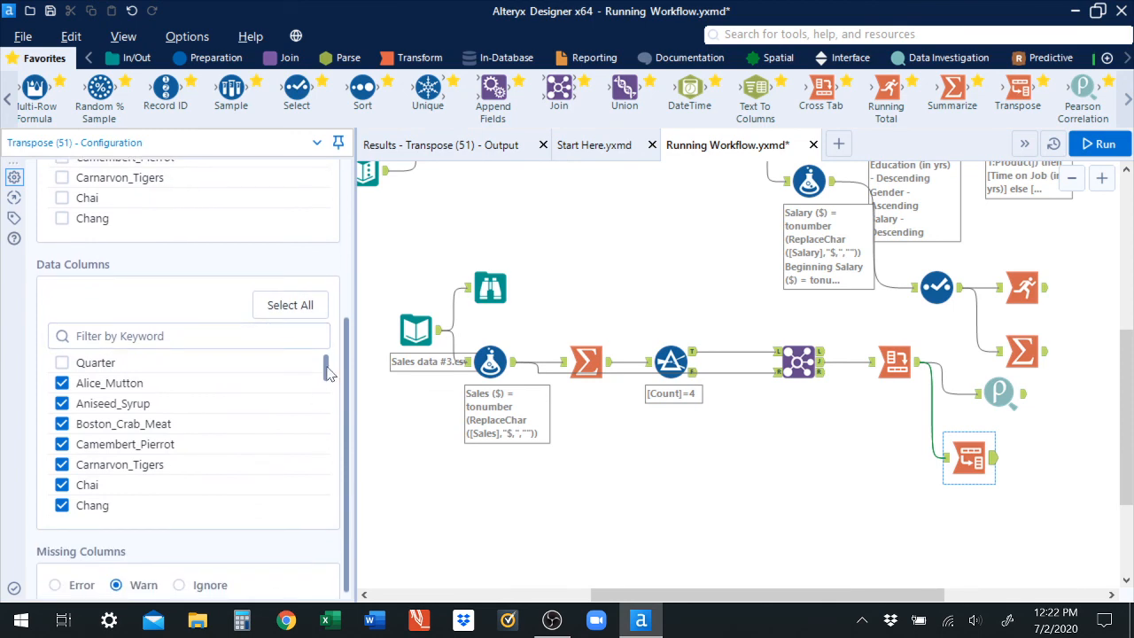
pyautogui.moveTo(328, 372)
pyautogui.mouseDown()
pyautogui.moveTo(348, 520)
pyautogui.moveTo(346, 217)
pyautogui.moveTo(347, 363)
pyautogui.mouseUp()
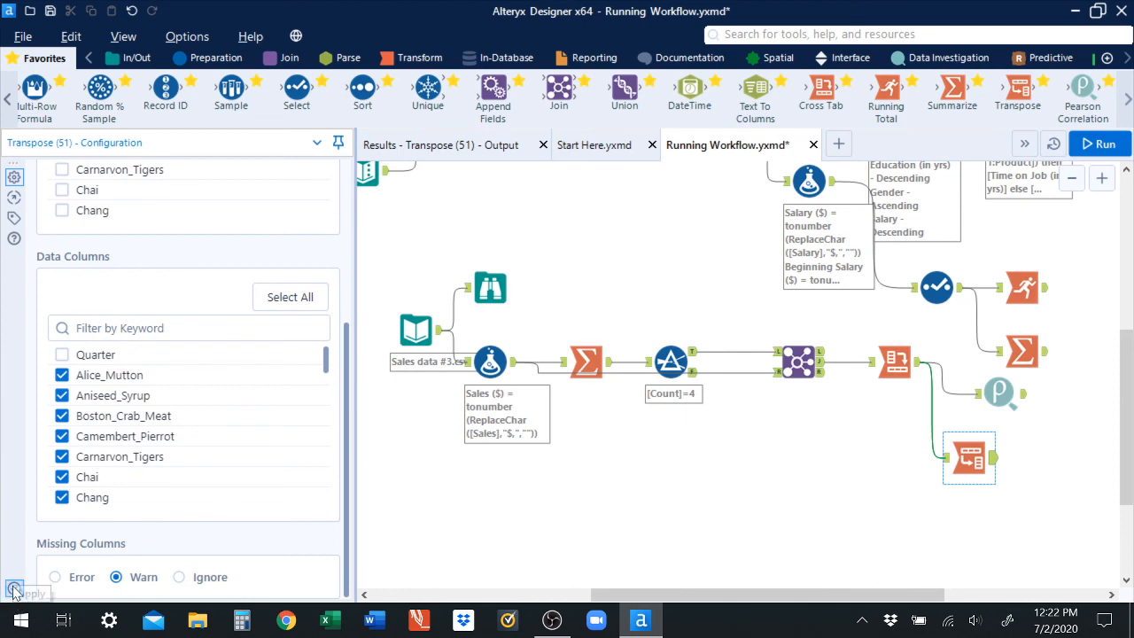
pyautogui.click(1099, 145)
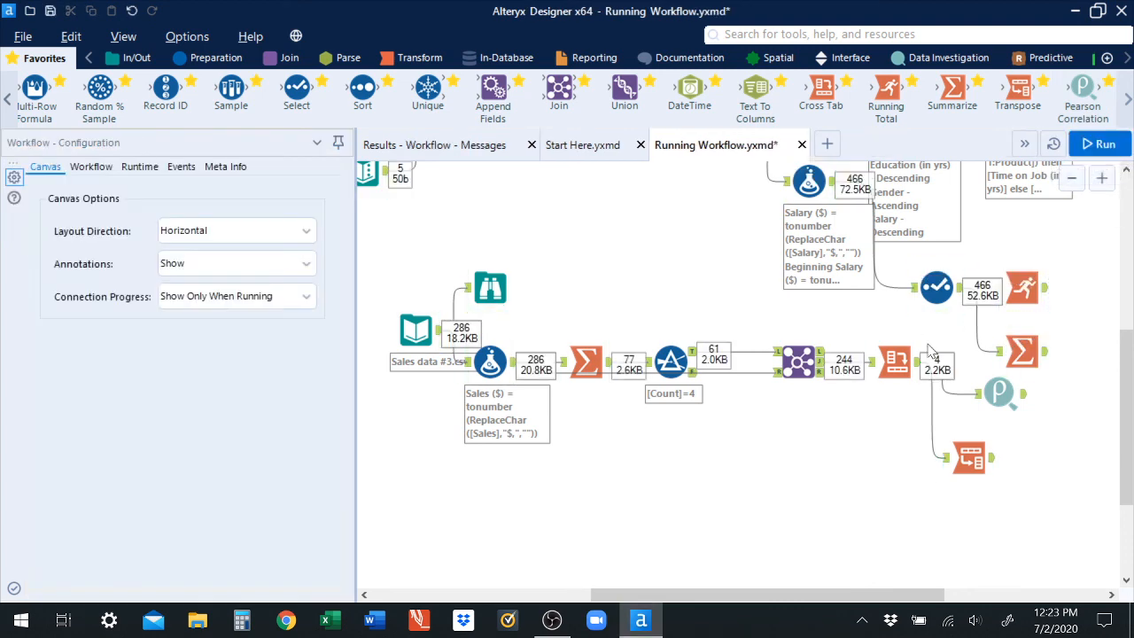
# - Open the Cross Tab tool's output after the run and examine the Qtr 1 record across the product columns
pyautogui.click(899, 363)
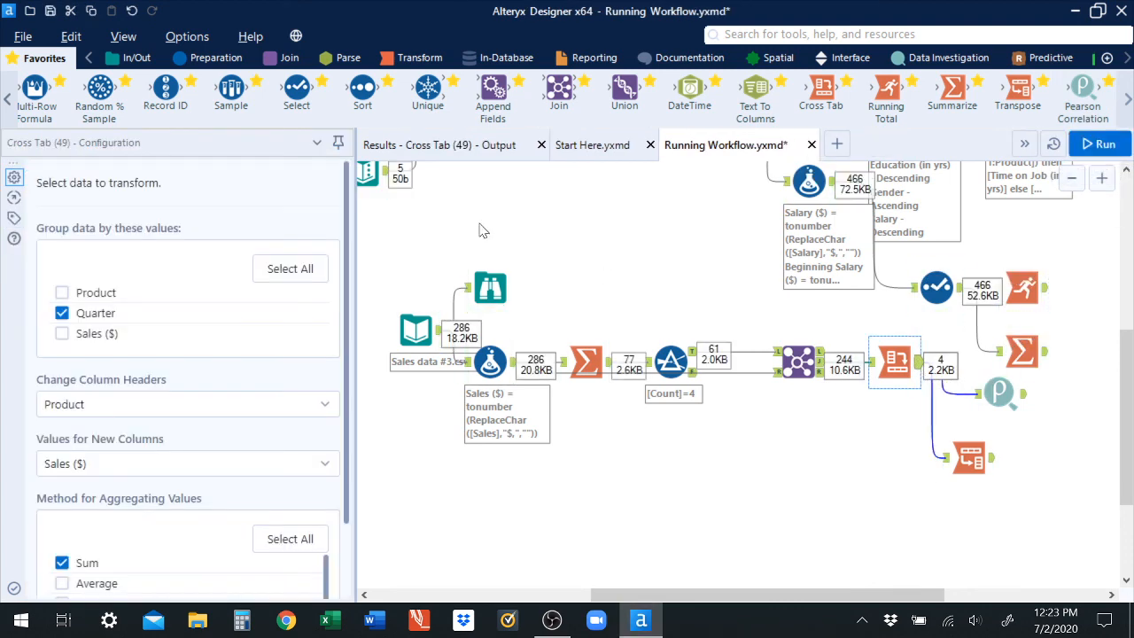
pyautogui.click(444, 153)
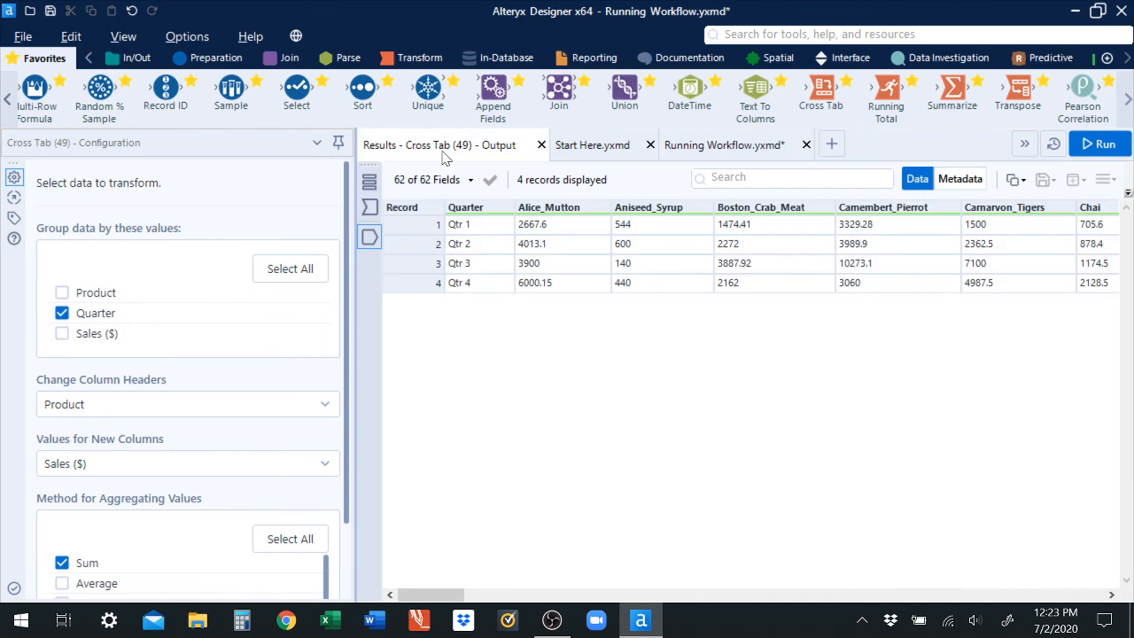
pyautogui.click(426, 224)
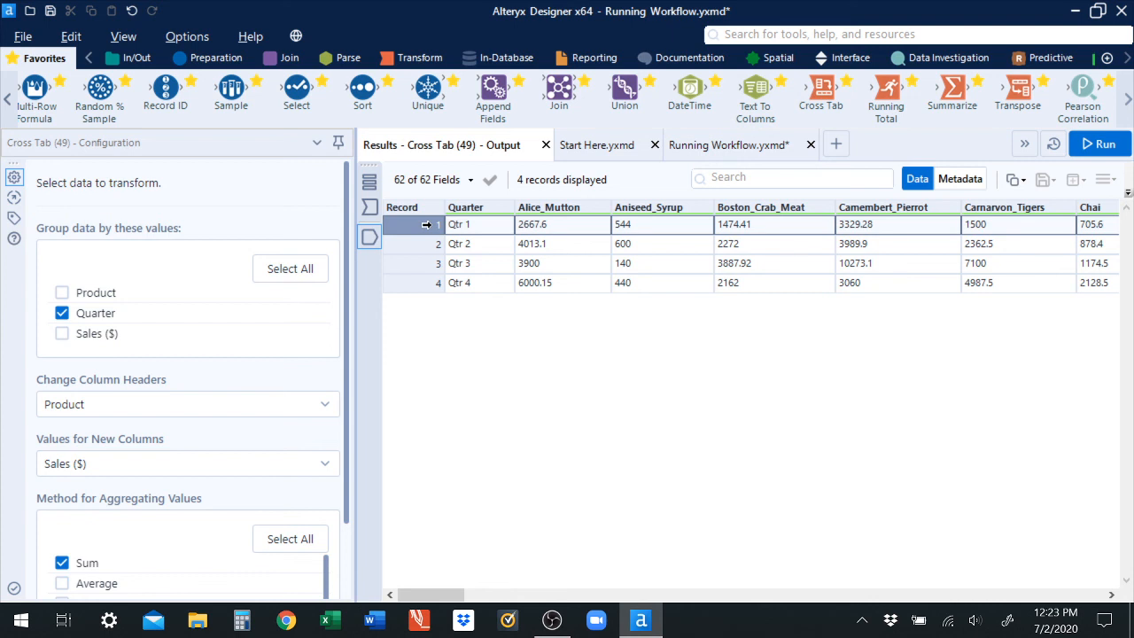
pyautogui.click(746, 155)
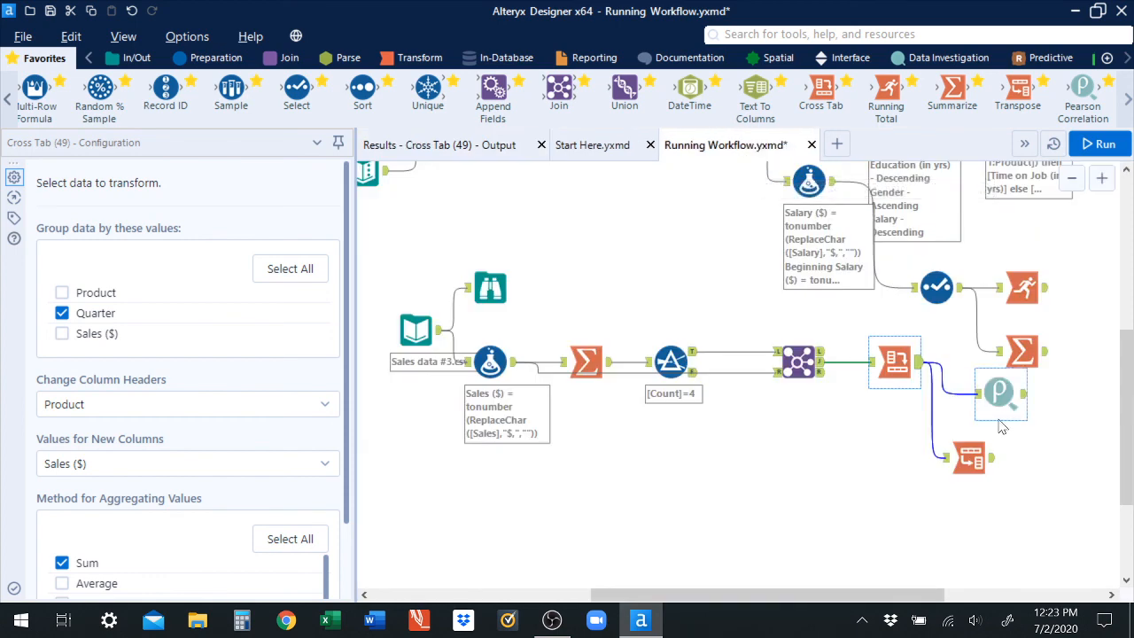
# - Examine the Quarter, Name and Value columns of the Transpose output for Qtr 1 and Qtr 2, and return to the workflow canvas
pyautogui.click(992, 466)
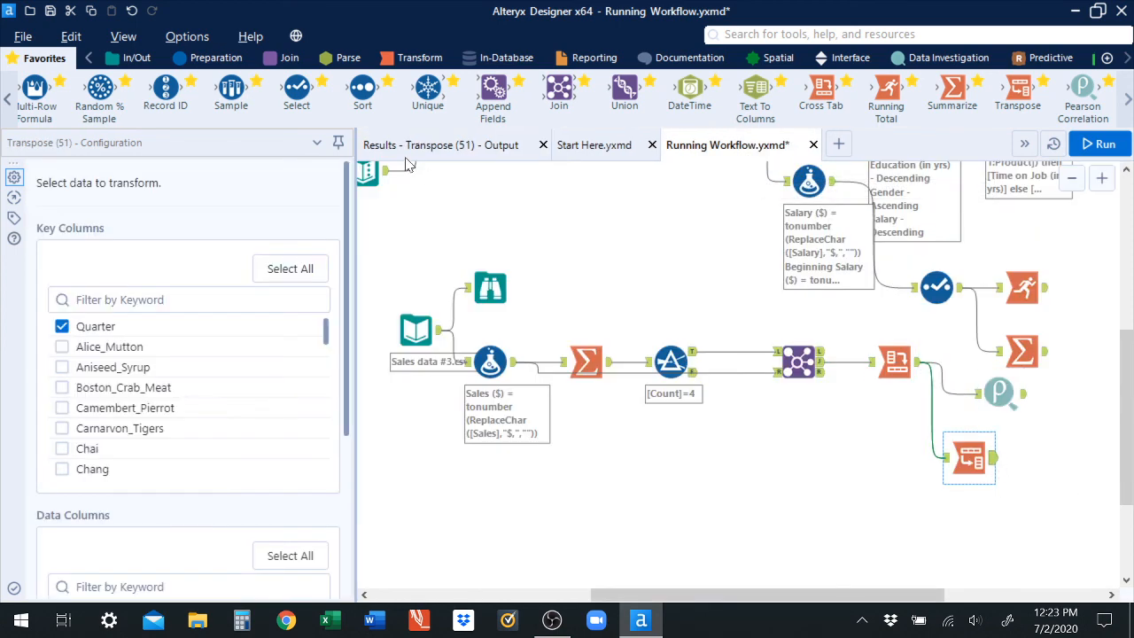
pyautogui.click(422, 151)
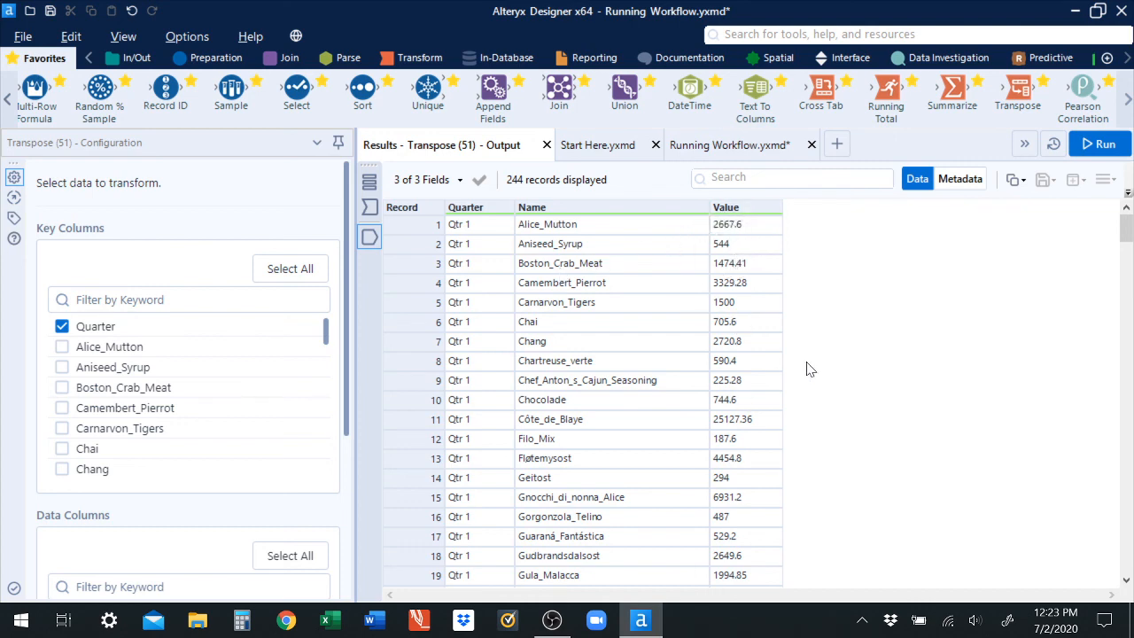
pyautogui.moveTo(1125, 232); pyautogui.dragTo(1133, 320)
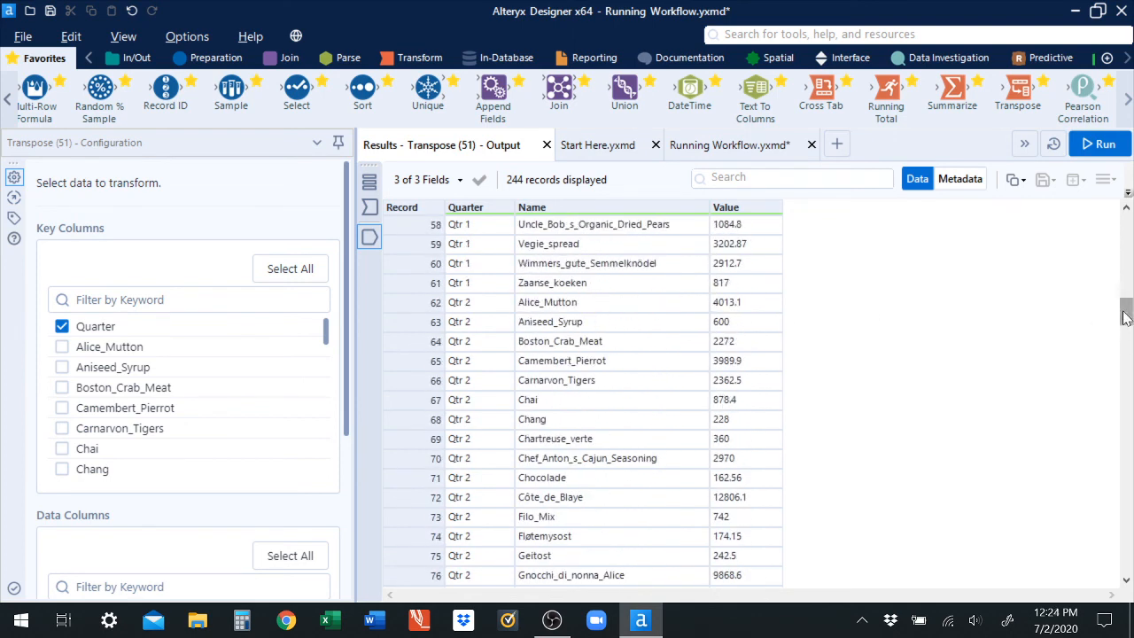
pyautogui.moveTo(1125, 317); pyautogui.dragTo(1125, 227)
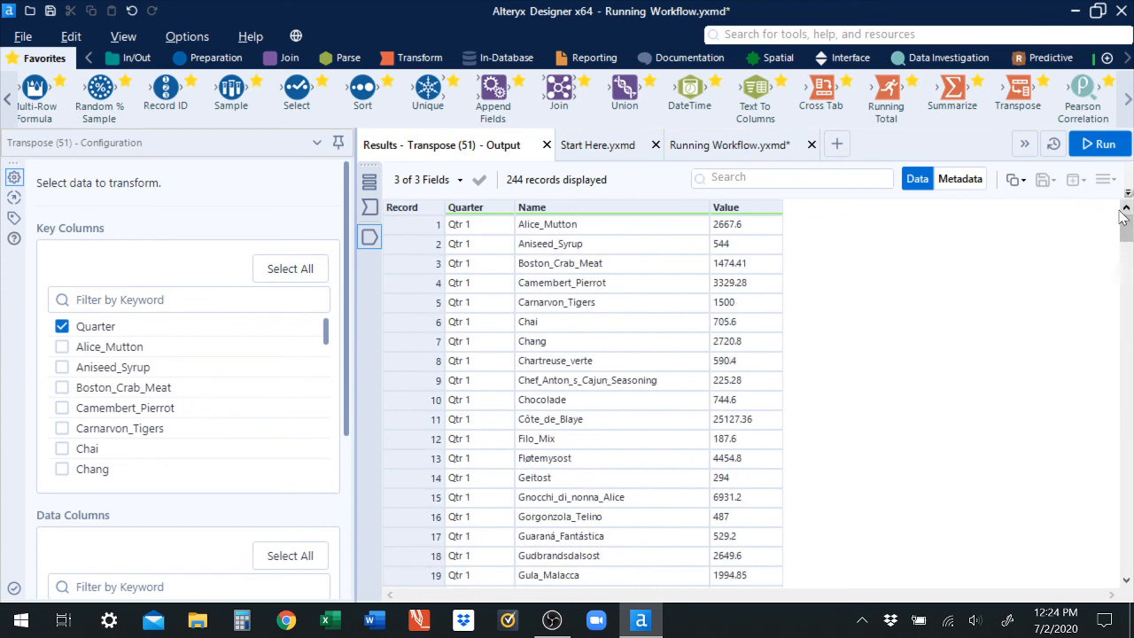
pyautogui.click(721, 144)
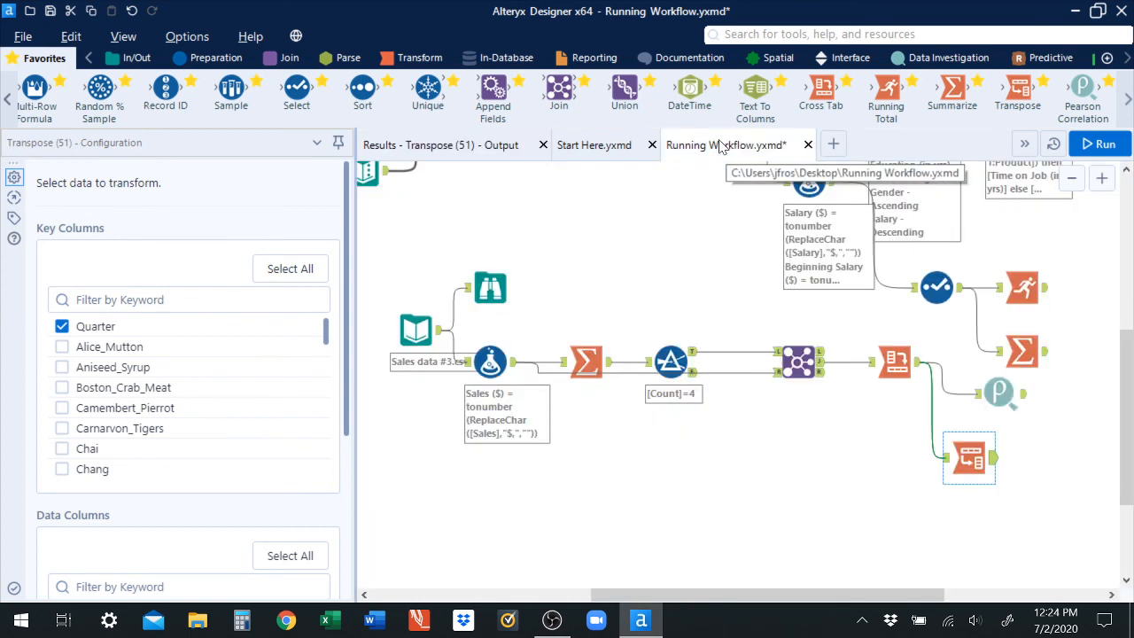